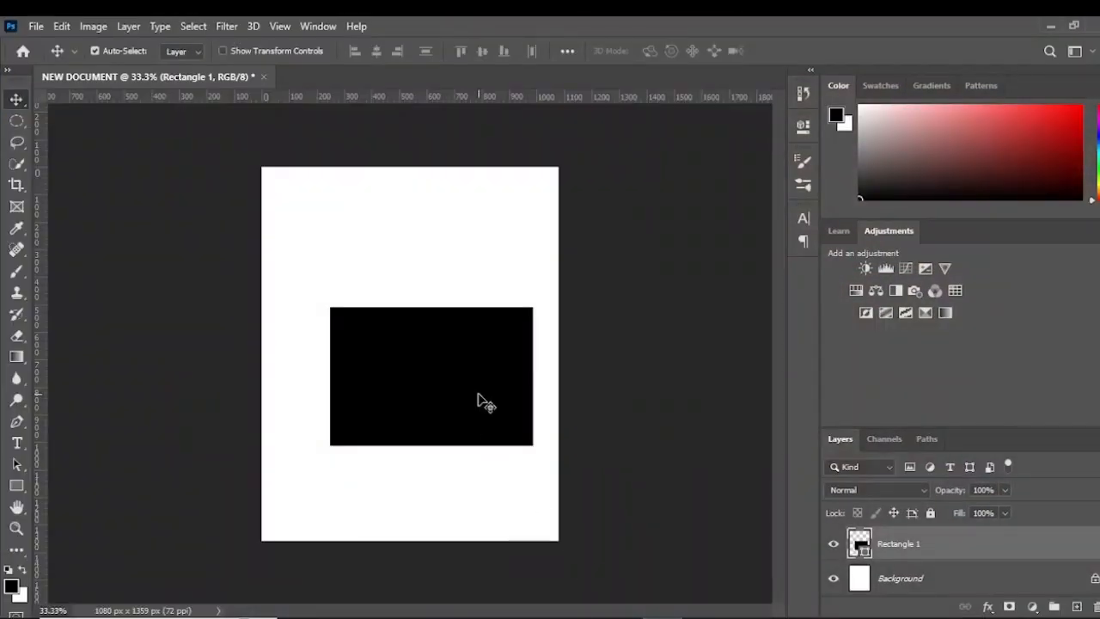
- Delete the black rectangle and place the image download (20) as an embedded object in the document
key("Delete")
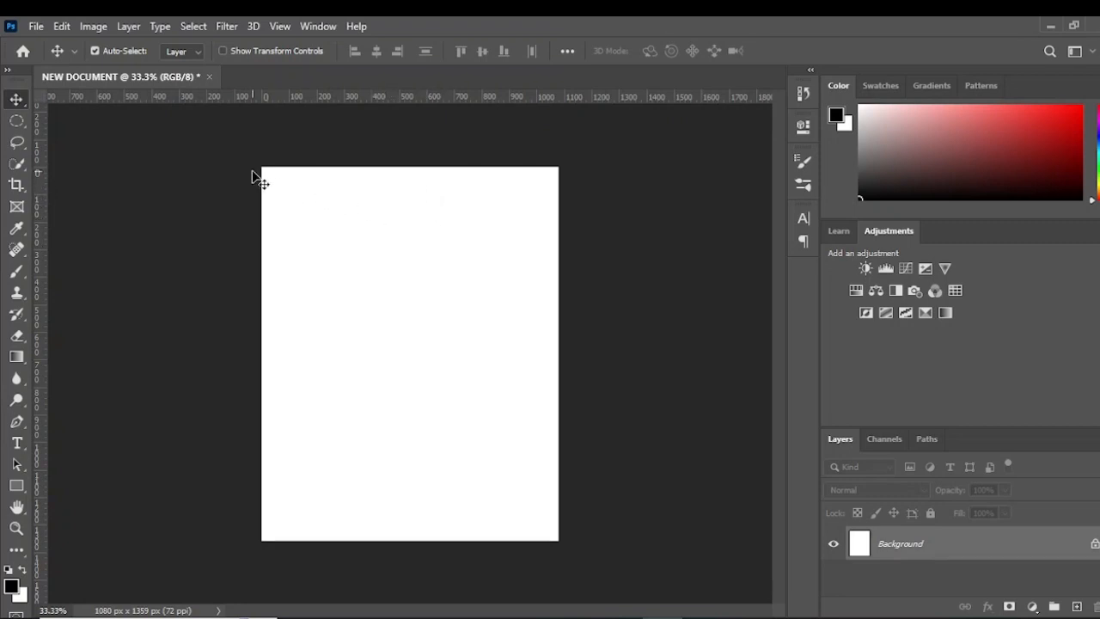
left_click(35, 27)
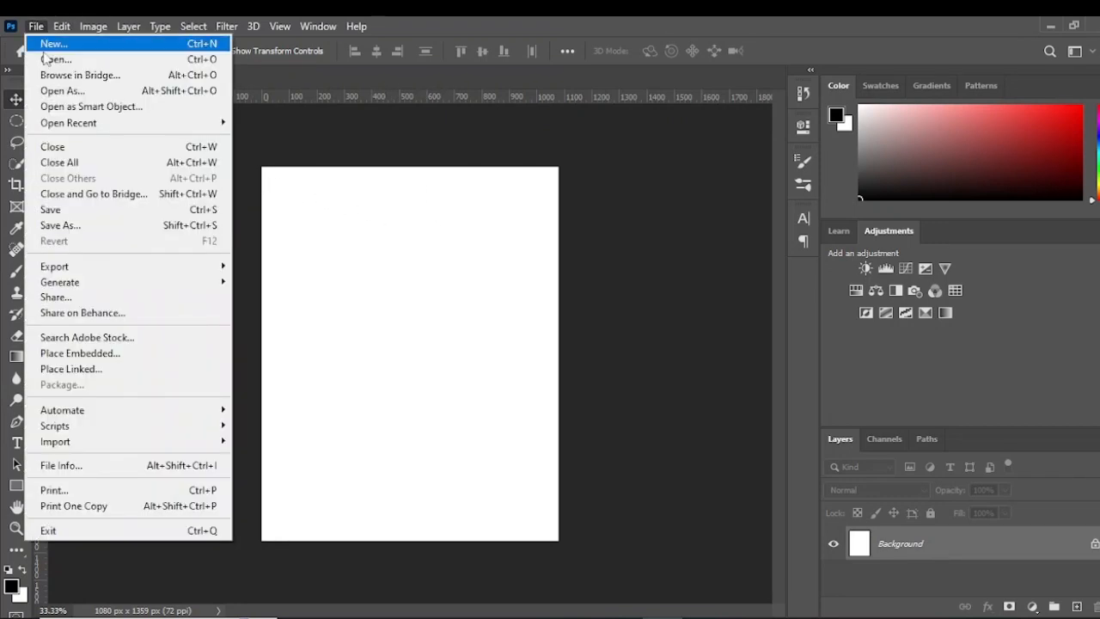
left_click(101, 356)
scroll(344, 221, "down", 1)
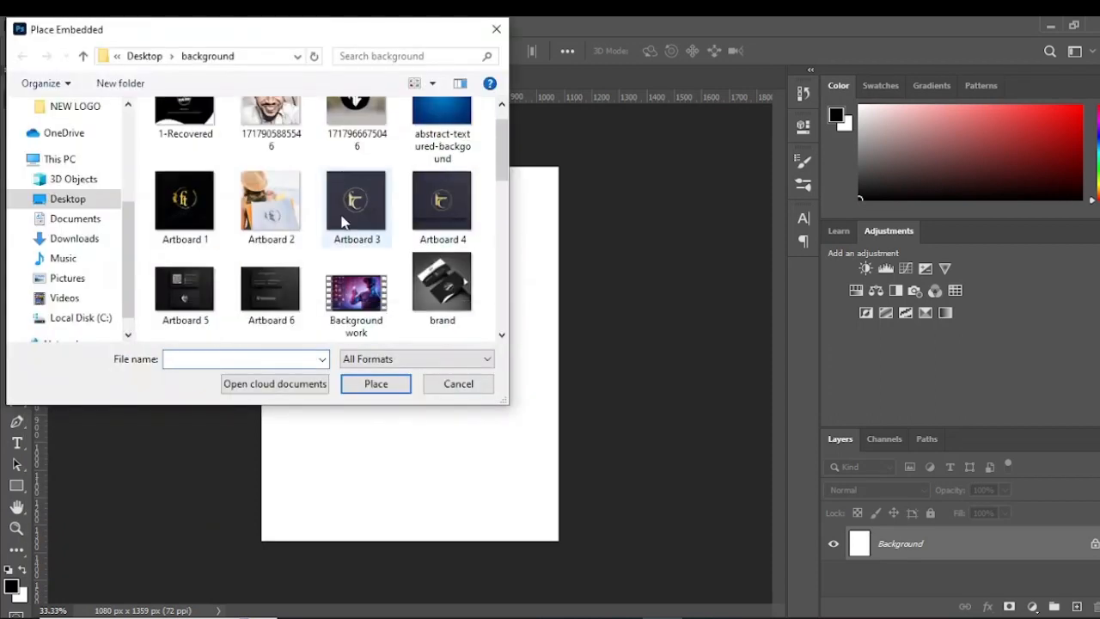
scroll(341, 222, "down", 3)
left_click(440, 305)
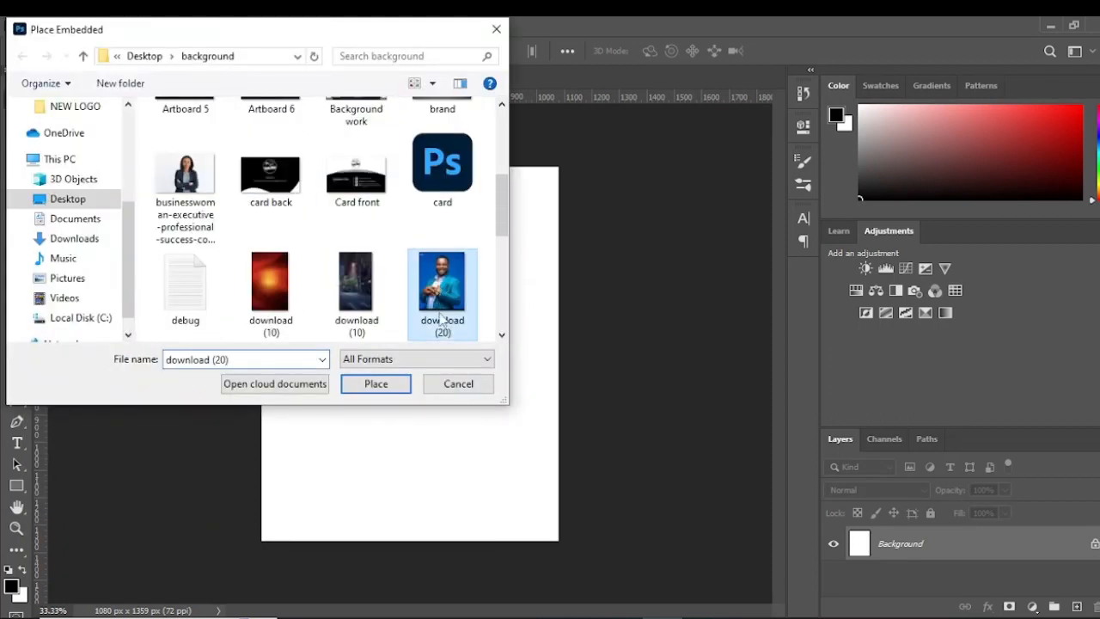
left_click(399, 383)
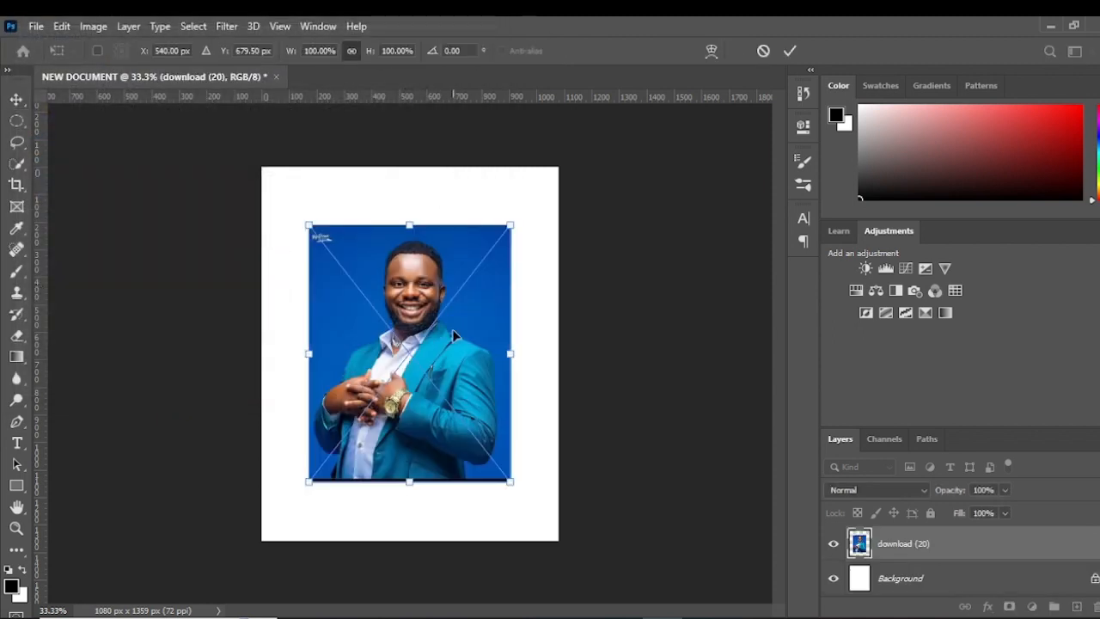
left_click(791, 50)
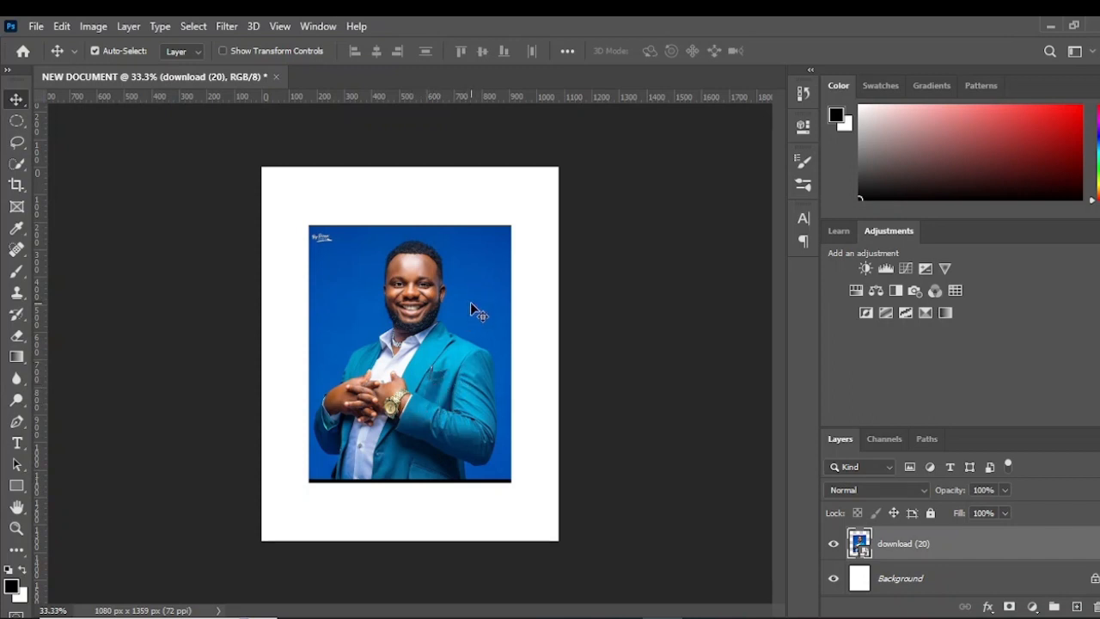
- Examine the placed portrait up close, especially the face and the edges against the blue background
scroll(438, 325, "up", 5)
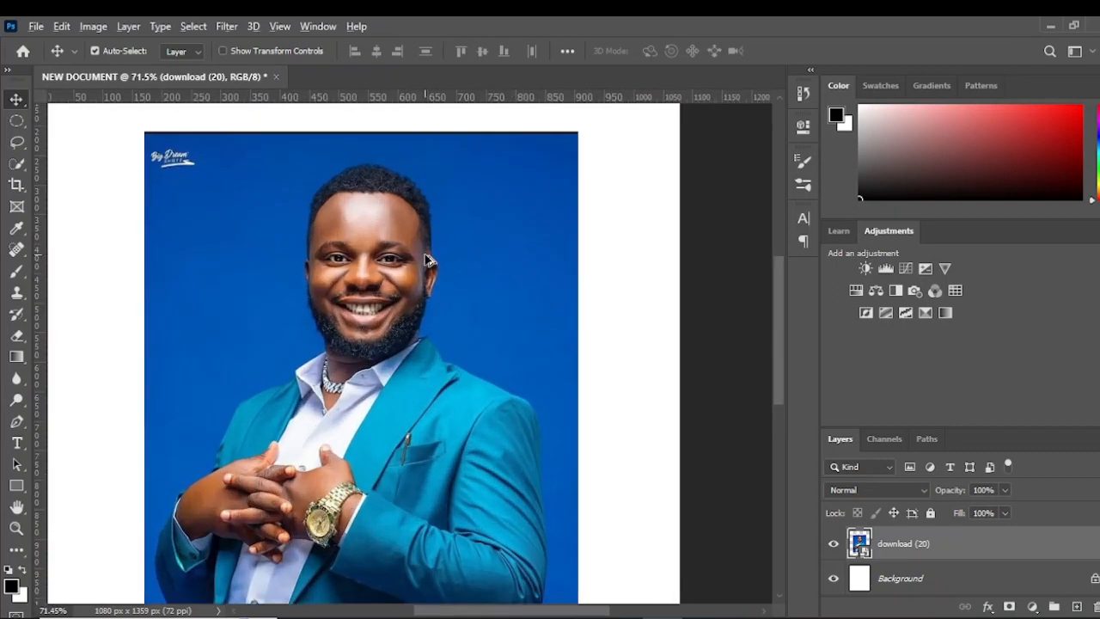
scroll(428, 259, "down", 4)
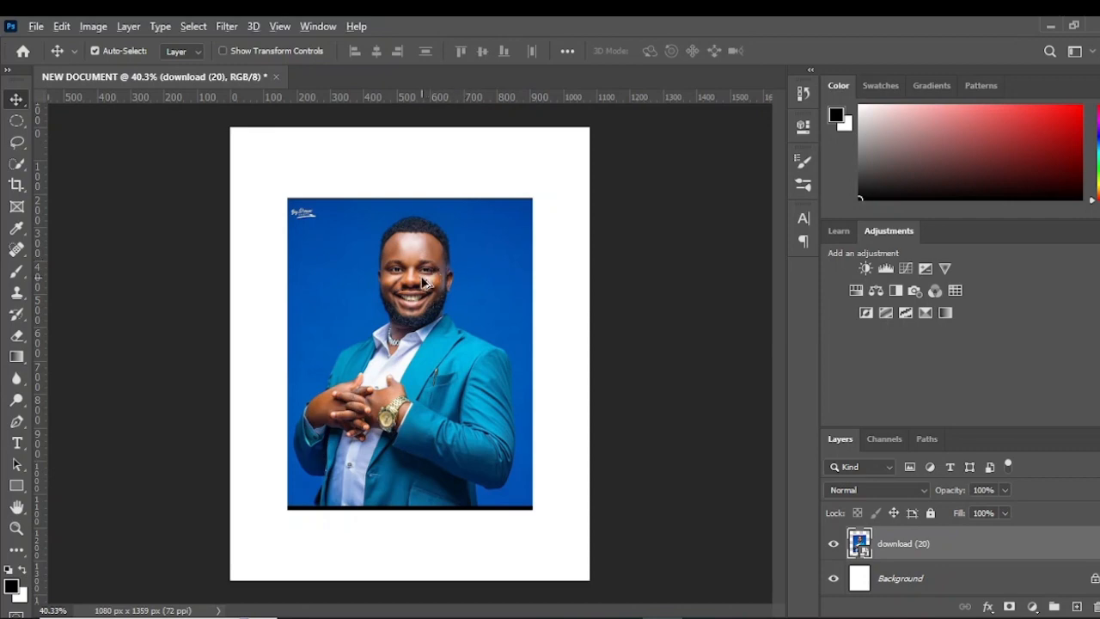
scroll(424, 283, "up", 4)
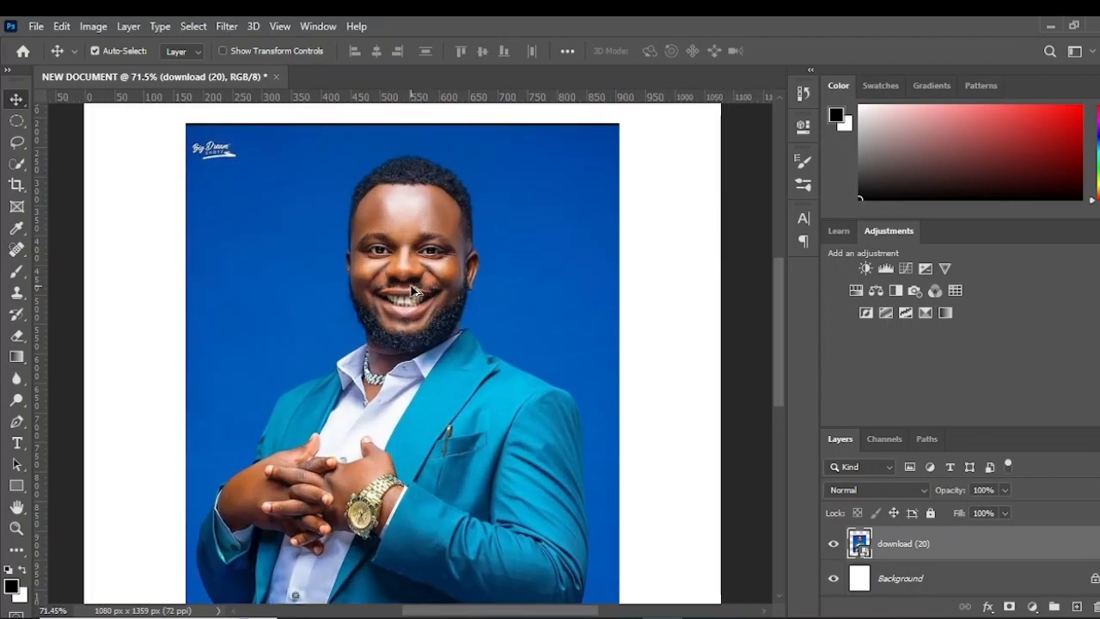
scroll(410, 221, "up", 5)
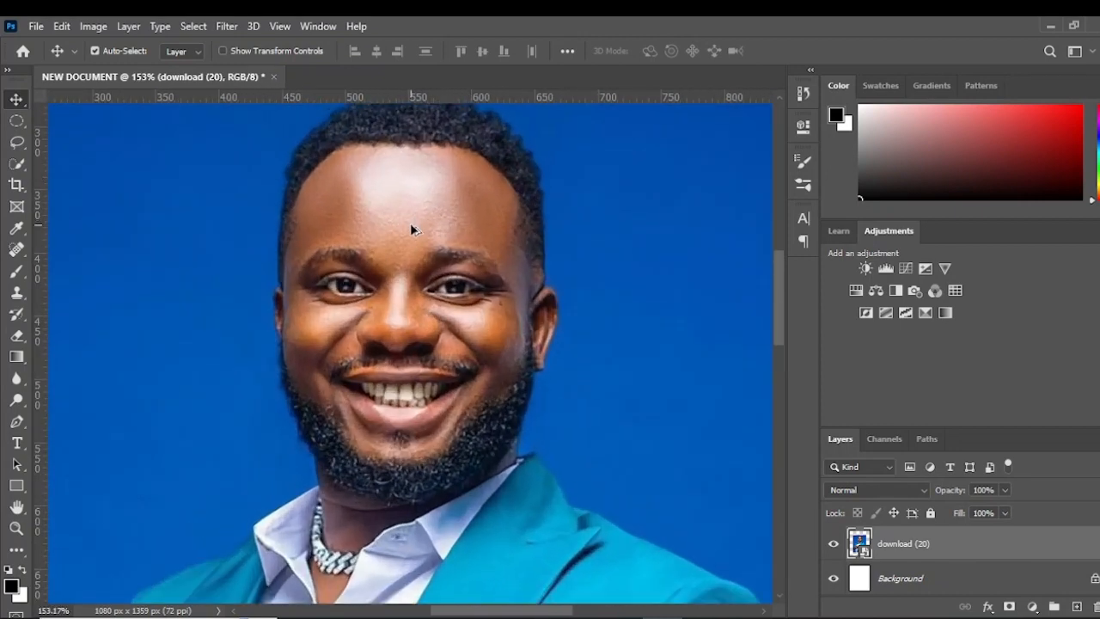
scroll(411, 227, "up", 3)
scroll(413, 226, "up", 2)
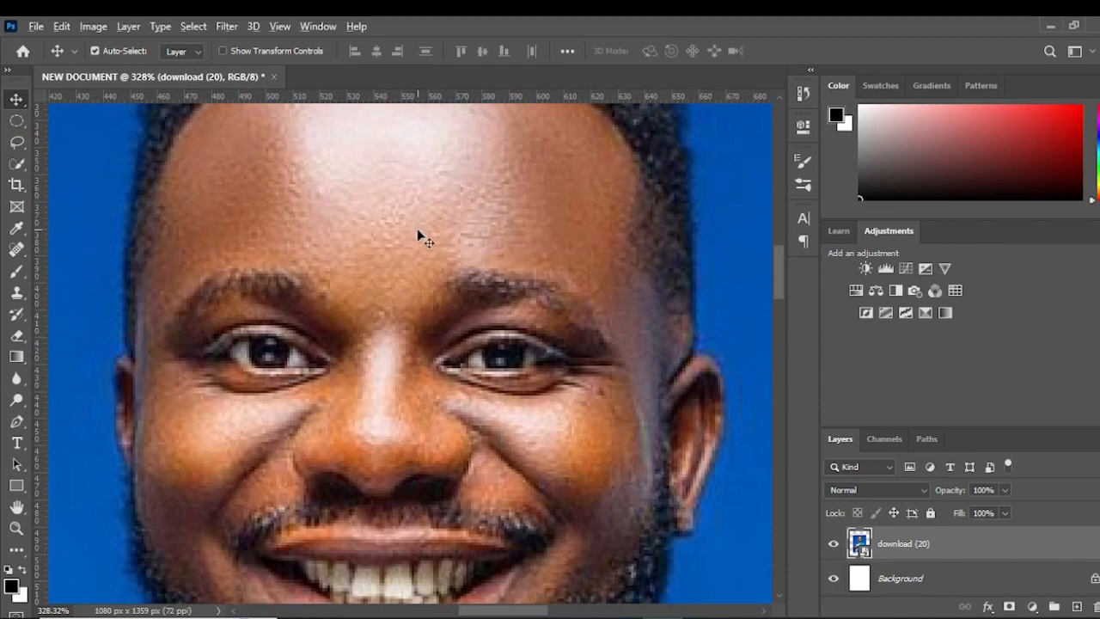
scroll(417, 230, "up", 3)
scroll(442, 253, "down", 4)
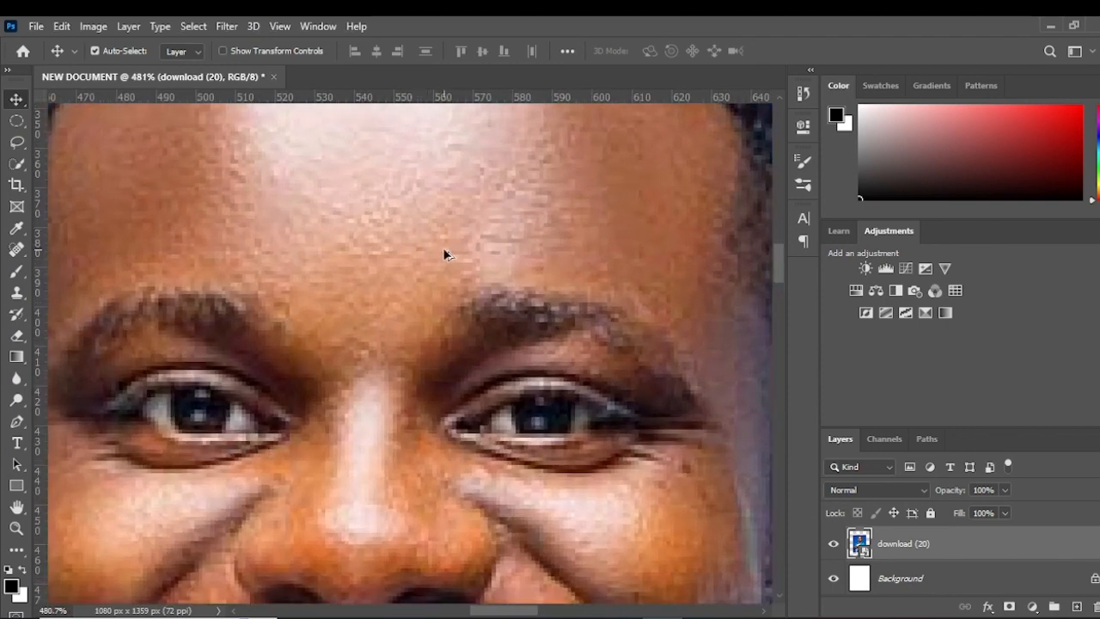
scroll(445, 256, "down", 2)
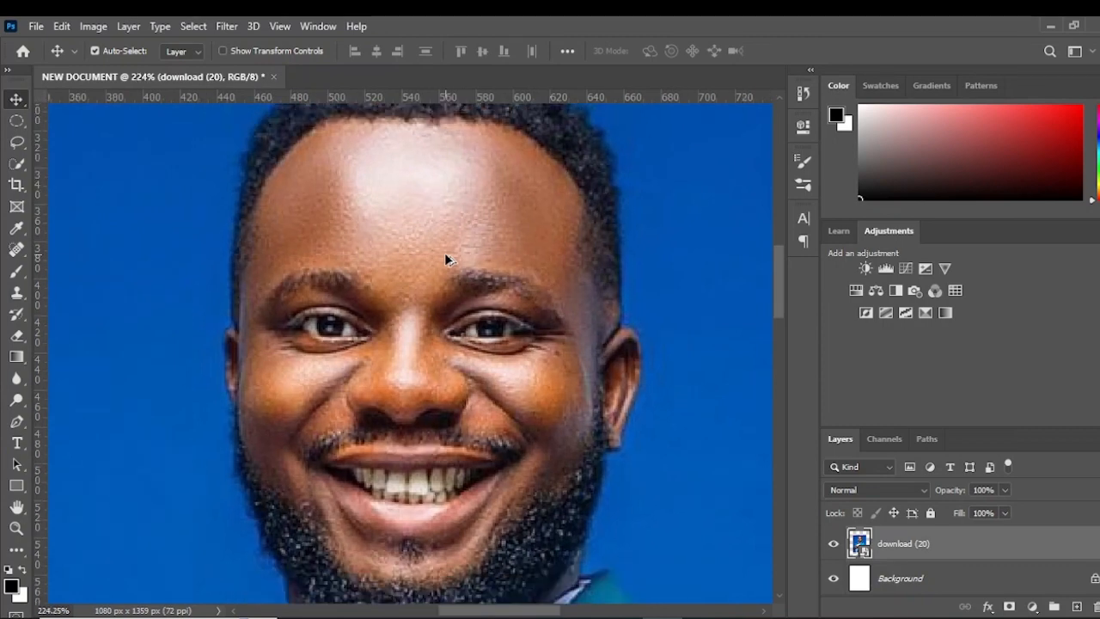
scroll(444, 252, "down", 1)
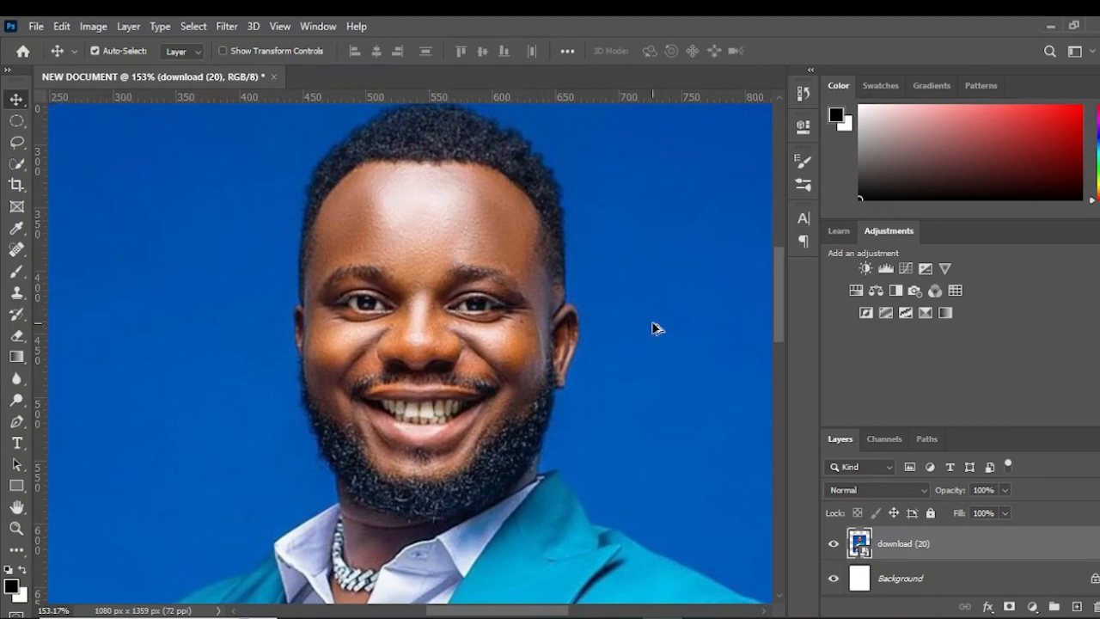
scroll(430, 280, "down", 5)
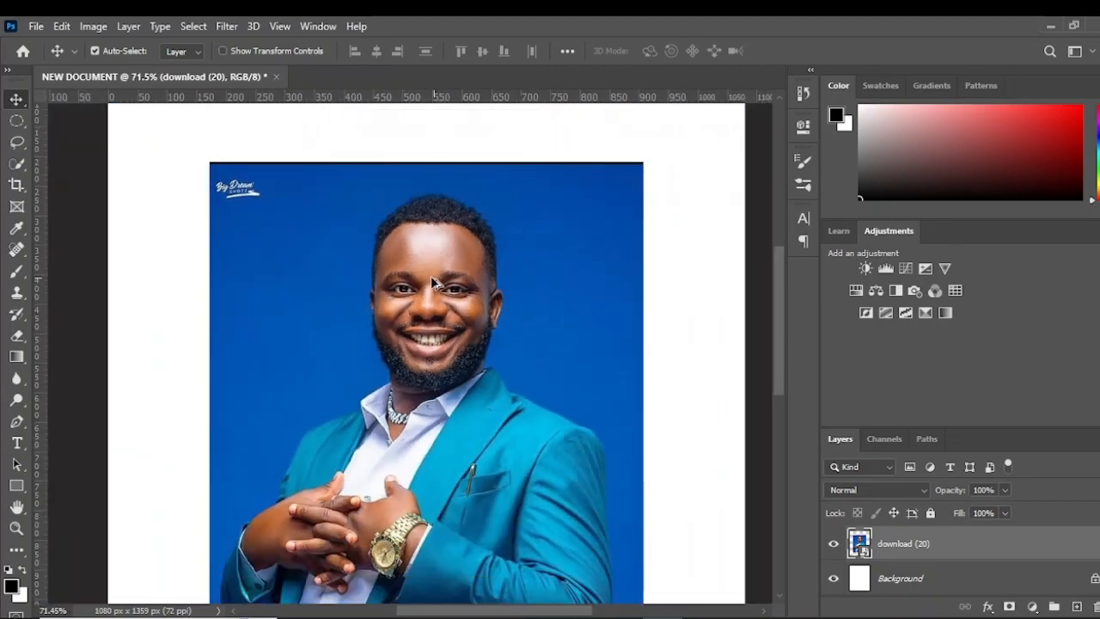
scroll(430, 284, "down", 1)
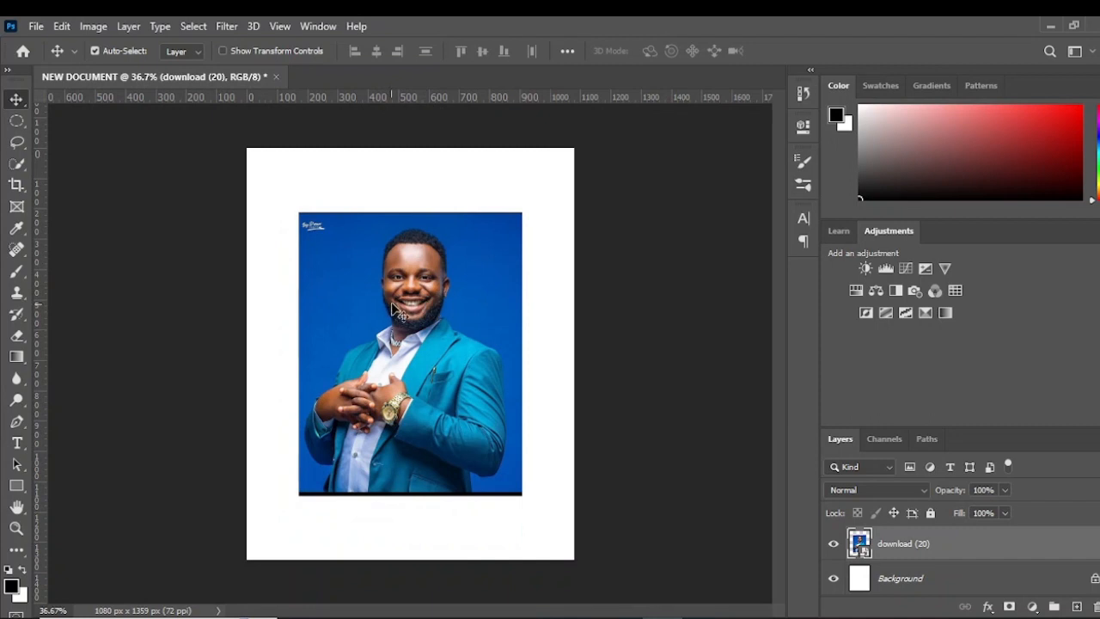
left_click(23, 151)
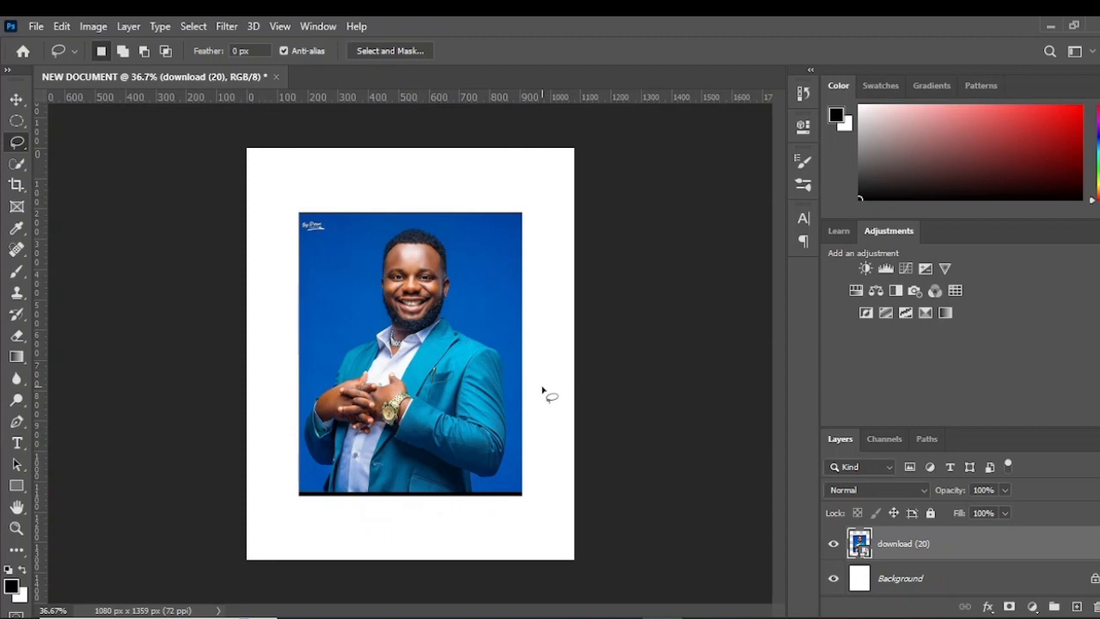
right_click(19, 148)
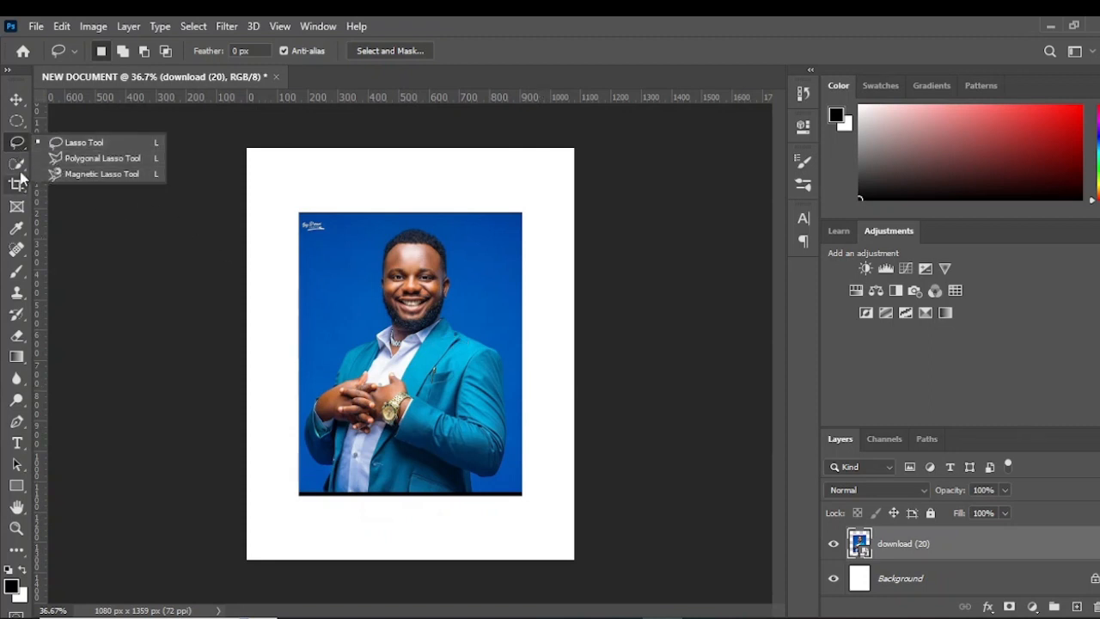
right_click(21, 169)
left_click(81, 180)
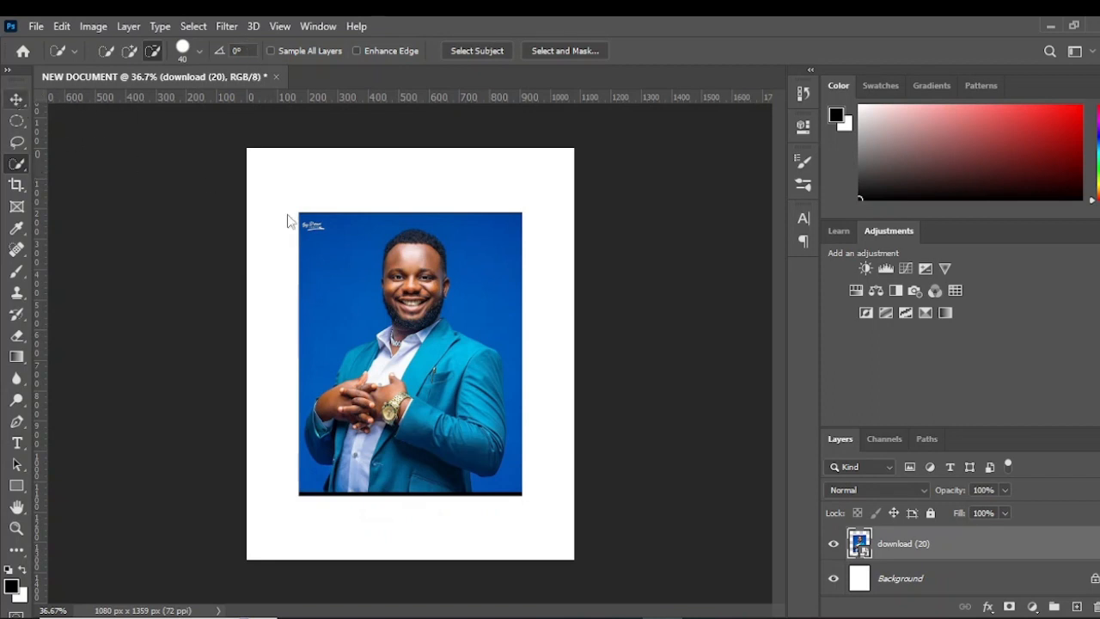
left_click(17, 99)
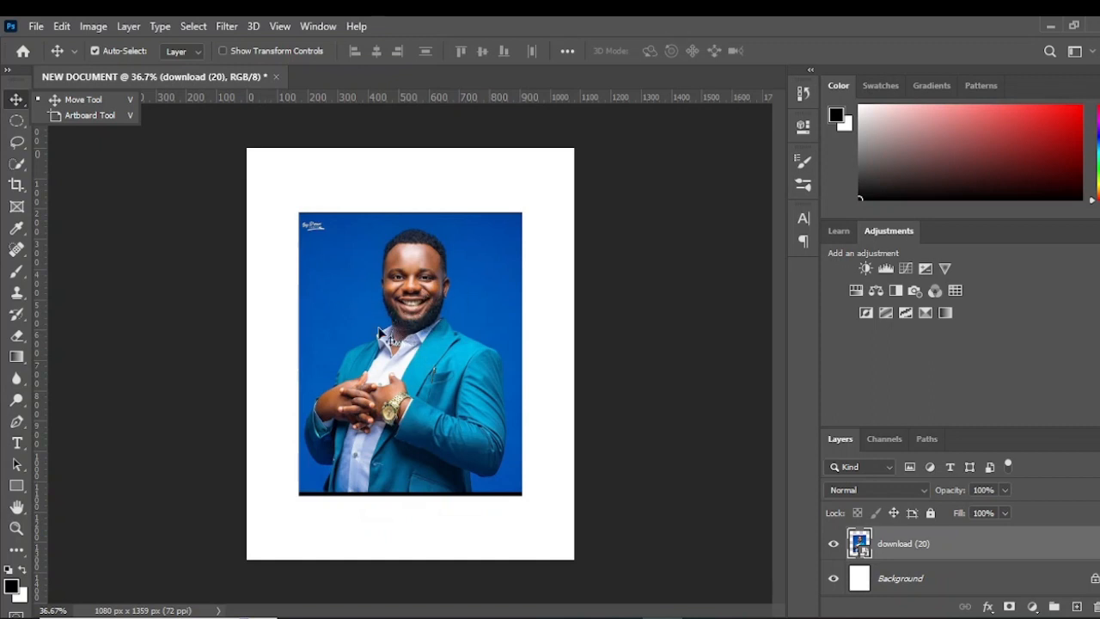
- Try a freehand Lasso selection along the outer edge of the jacket sleeve beside the shirt cuff, and deselect it
left_click(23, 147)
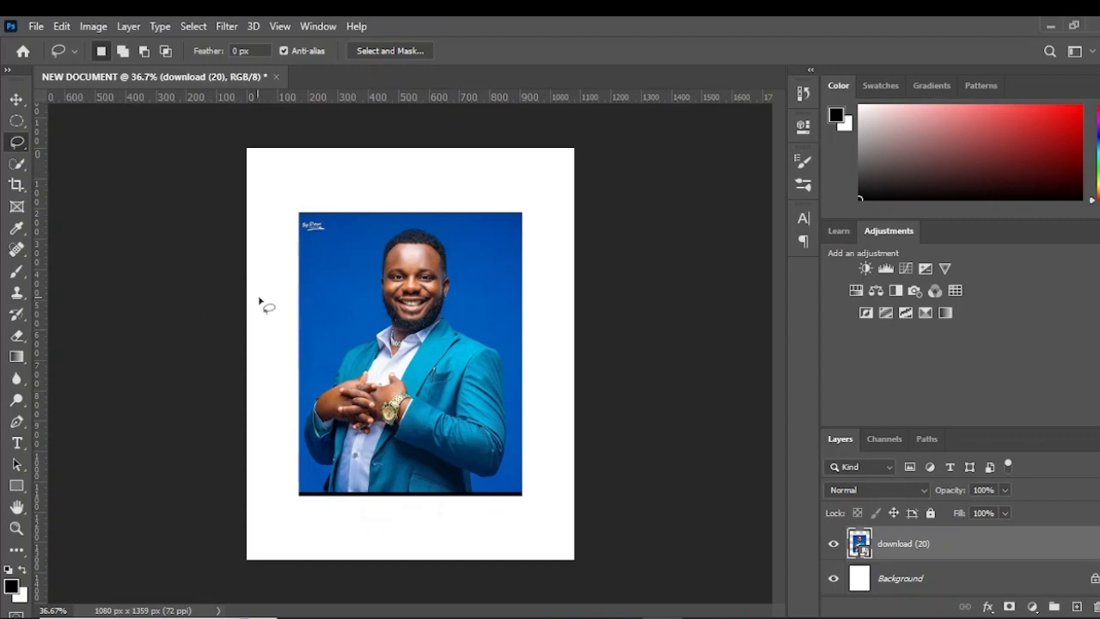
scroll(372, 343, "up", 5)
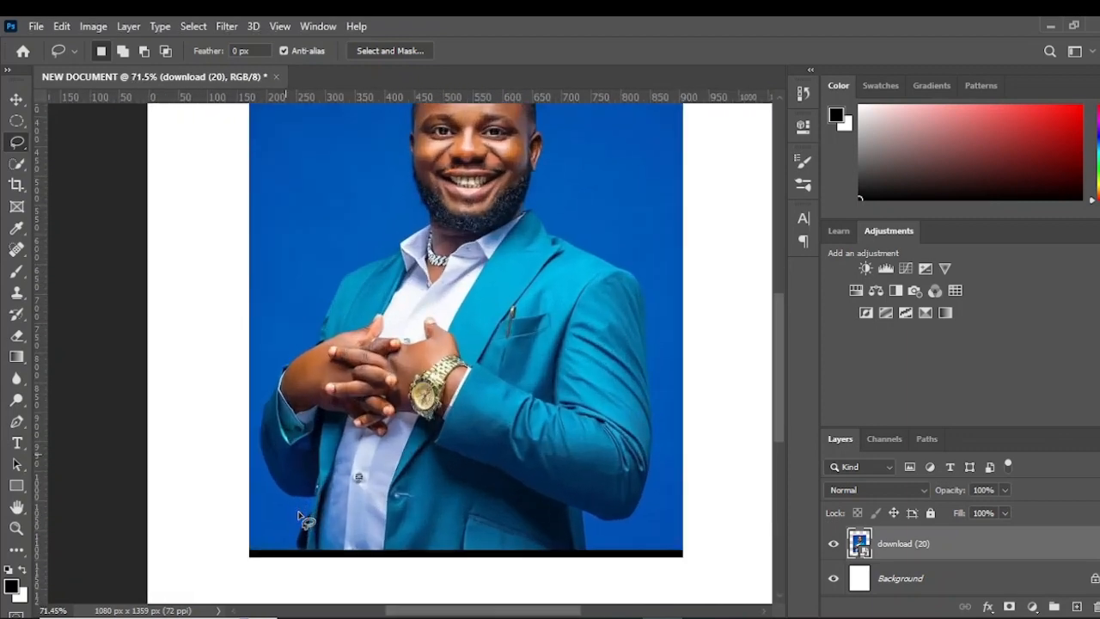
scroll(294, 514, "up", 3)
scroll(325, 506, "up", 1)
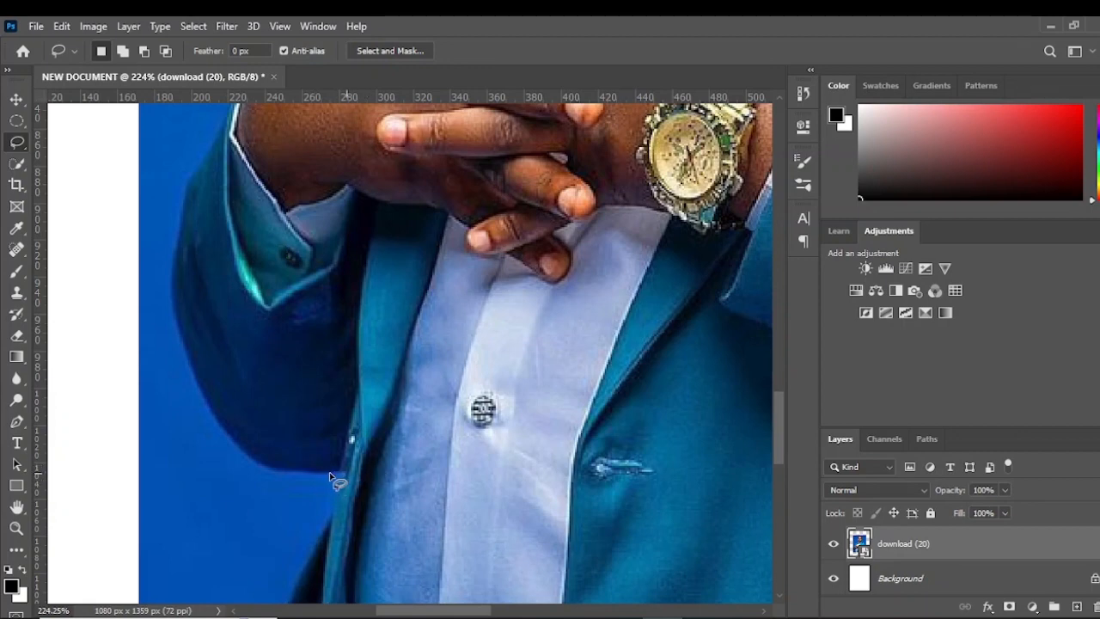
left_click(342, 478)
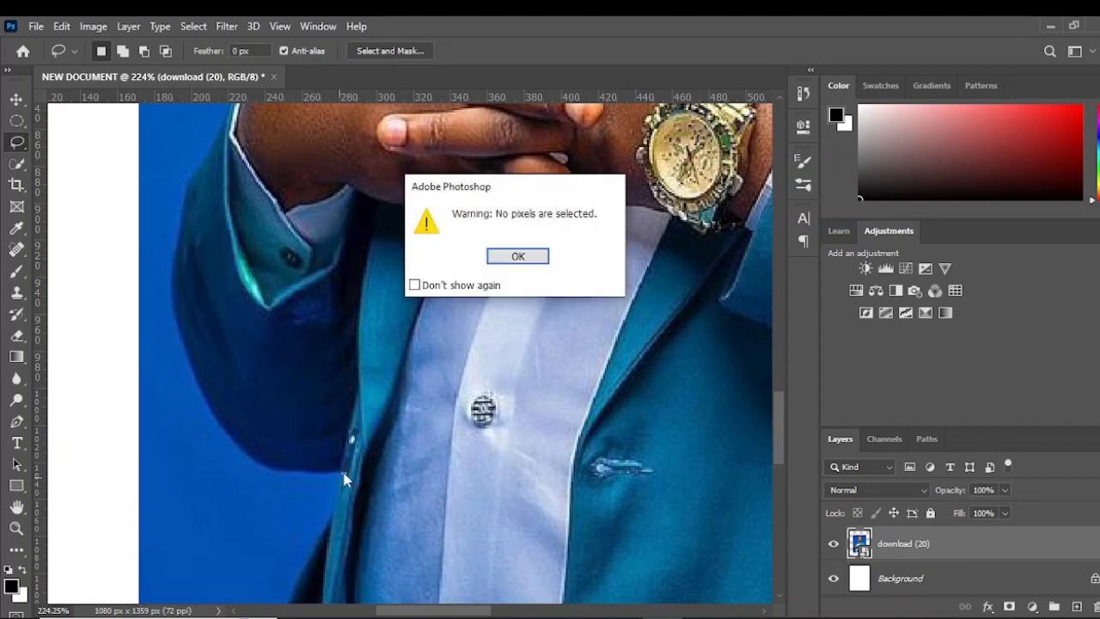
left_click(508, 257)
mouse_move(341, 474)
left_mouse_down()
mouse_move(277, 473)
mouse_move(230, 447)
mouse_move(178, 329)
mouse_move(171, 251)
mouse_move(180, 204)
mouse_move(194, 158)
mouse_move(234, 107)
mouse_move(233, 120)
mouse_move(243, 91)
mouse_move(336, 469)
left_mouse_up()
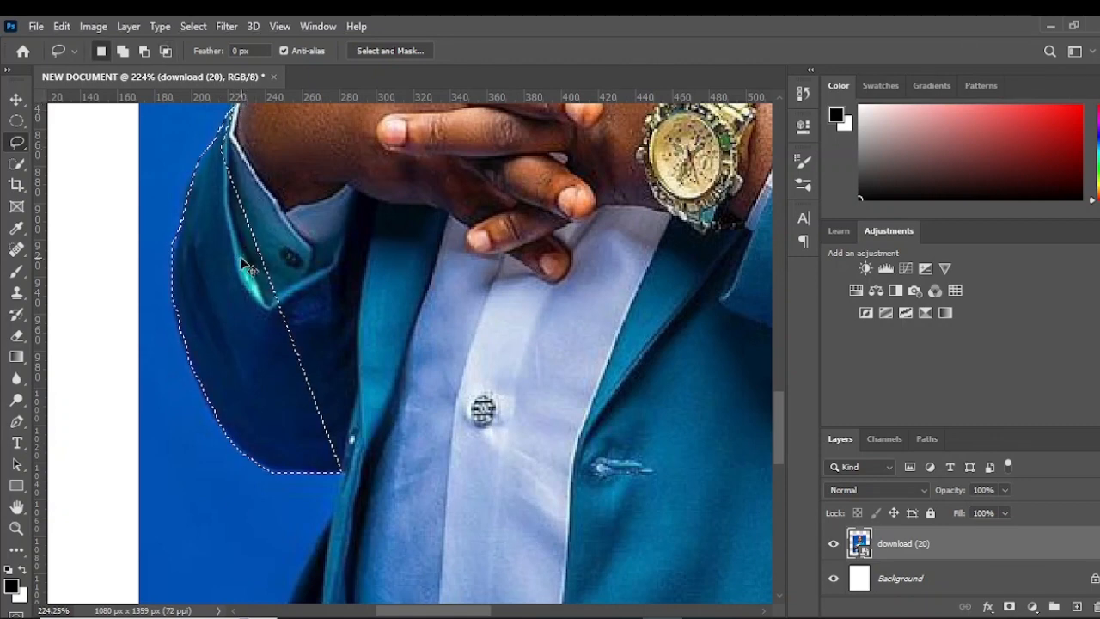
key("ctrl+d")
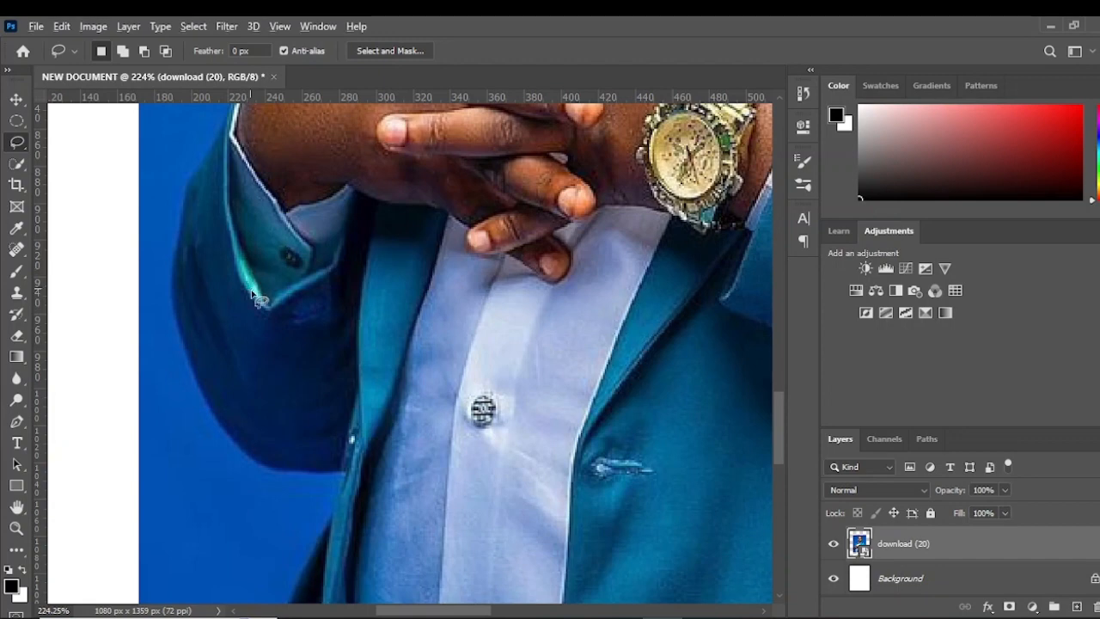
- Trace the whole man with a freehand Lasso selection and add a layer mask to the download (20) layer from it
scroll(284, 343, "down", 3)
scroll(363, 272, "up", 4)
scroll(370, 281, "up", 2)
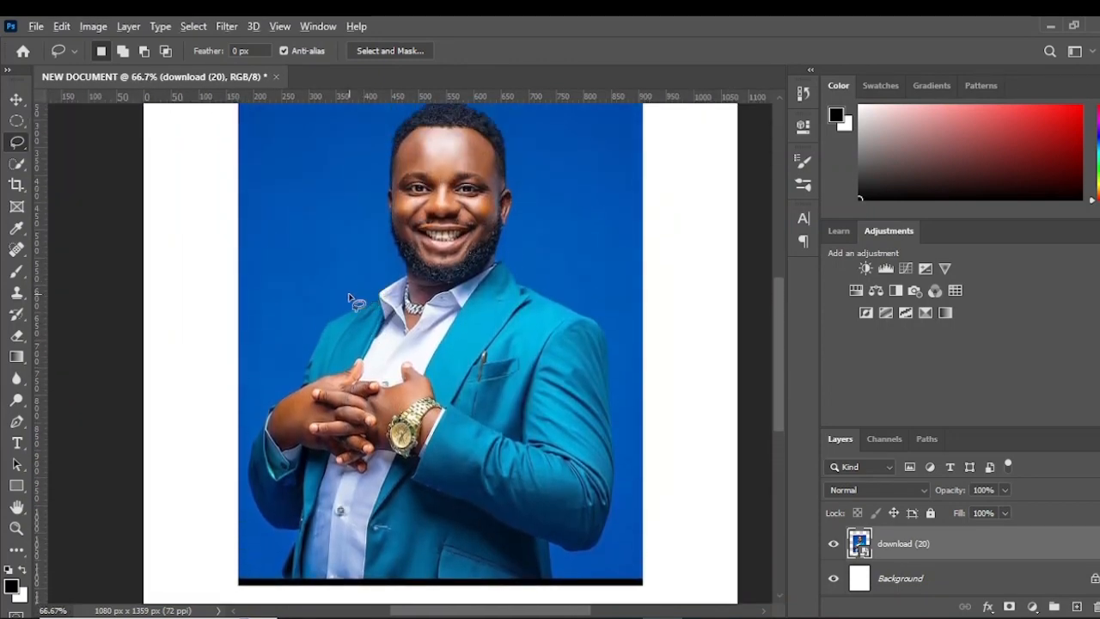
scroll(350, 299, "down", 1)
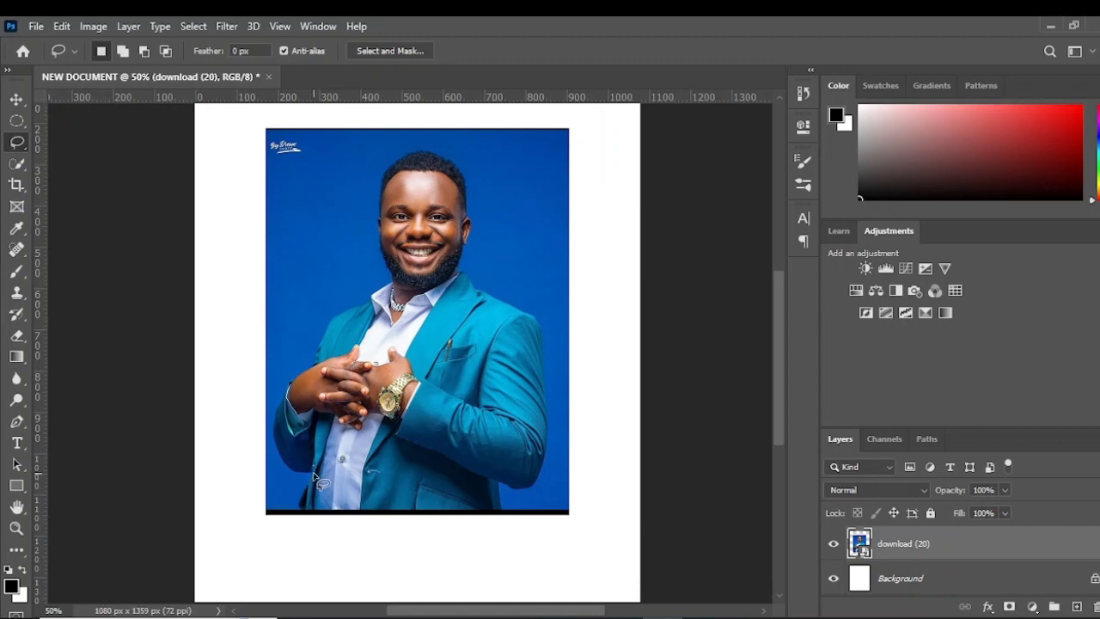
mouse_move(303, 474)
left_mouse_down()
mouse_move(273, 435)
mouse_move(283, 394)
mouse_move(321, 357)
mouse_move(334, 318)
mouse_move(388, 288)
left_mouse_up()
mouse_move(392, 277)
left_mouse_down()
mouse_move(385, 171)
mouse_move(412, 152)
mouse_move(442, 156)
mouse_move(462, 174)
mouse_move(474, 228)
mouse_move(465, 282)
mouse_move(537, 319)
mouse_move(542, 471)
mouse_move(528, 488)
mouse_move(499, 487)
mouse_move(505, 508)
mouse_move(464, 513)
mouse_move(303, 516)
mouse_move(315, 473)
left_mouse_up()
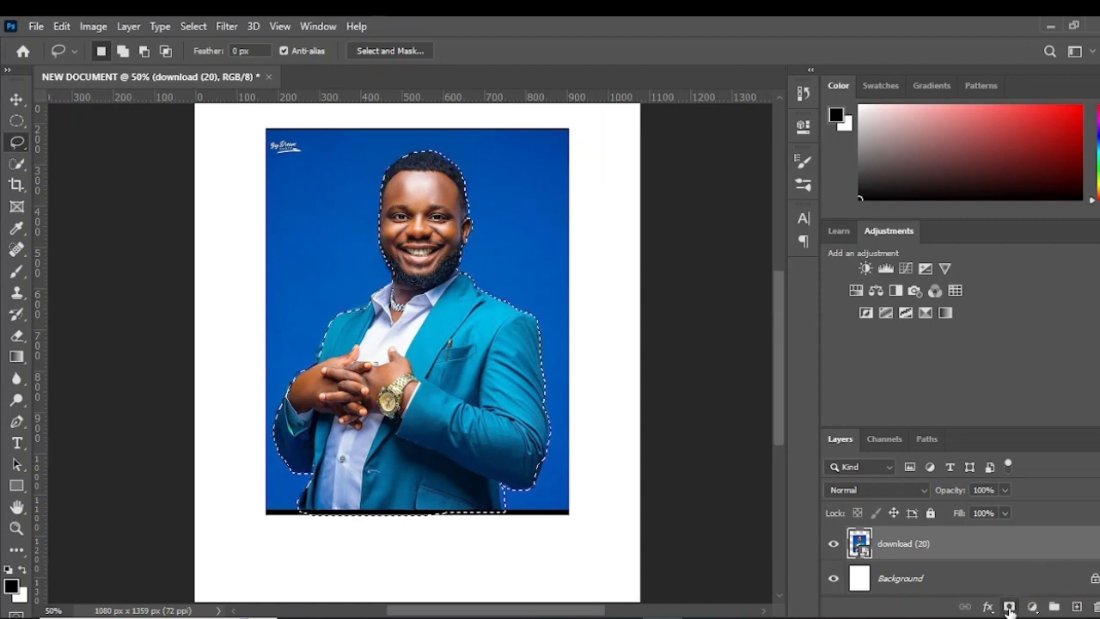
left_click(1010, 608)
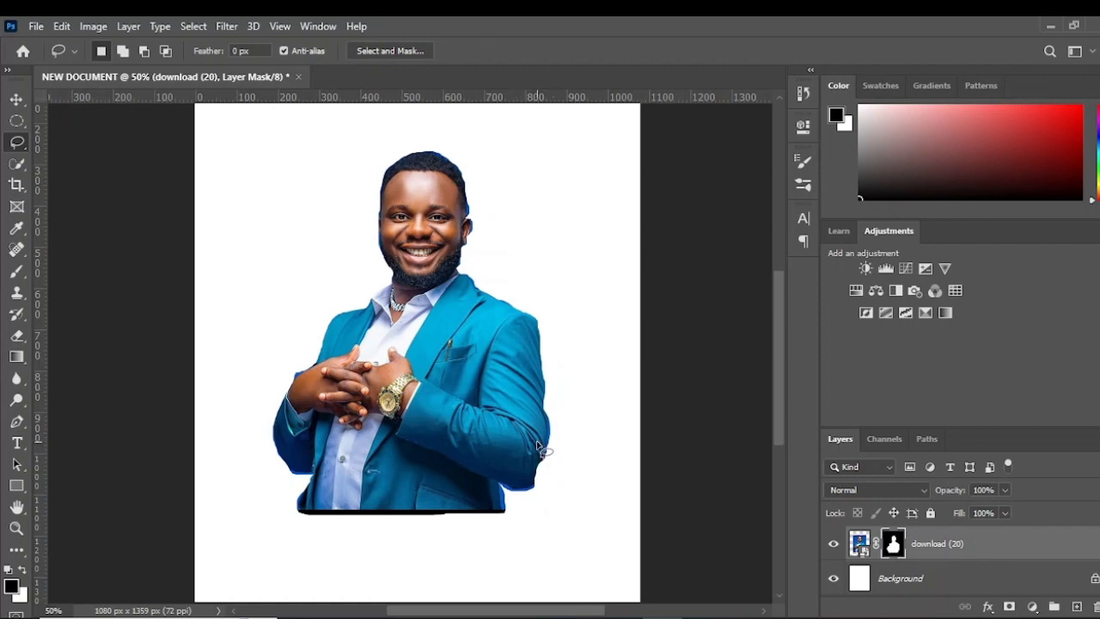
- Inspect the cutout's edges around the head, beard and collar, and undo the layer mask
scroll(484, 171, "up", 3)
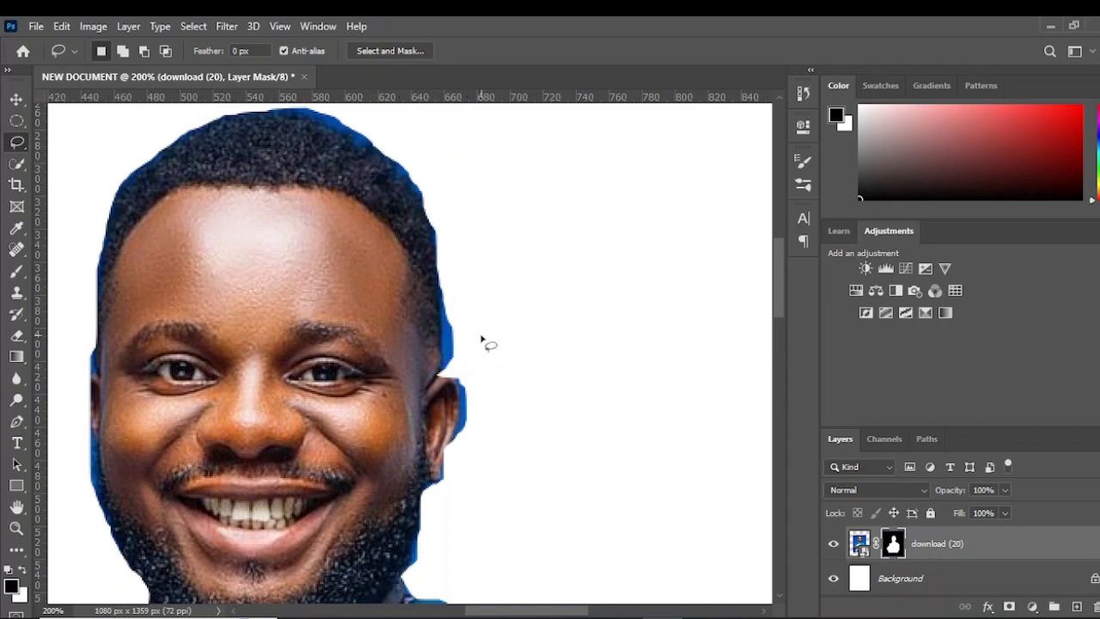
scroll(480, 344, "down", 2)
scroll(458, 415, "up", 2)
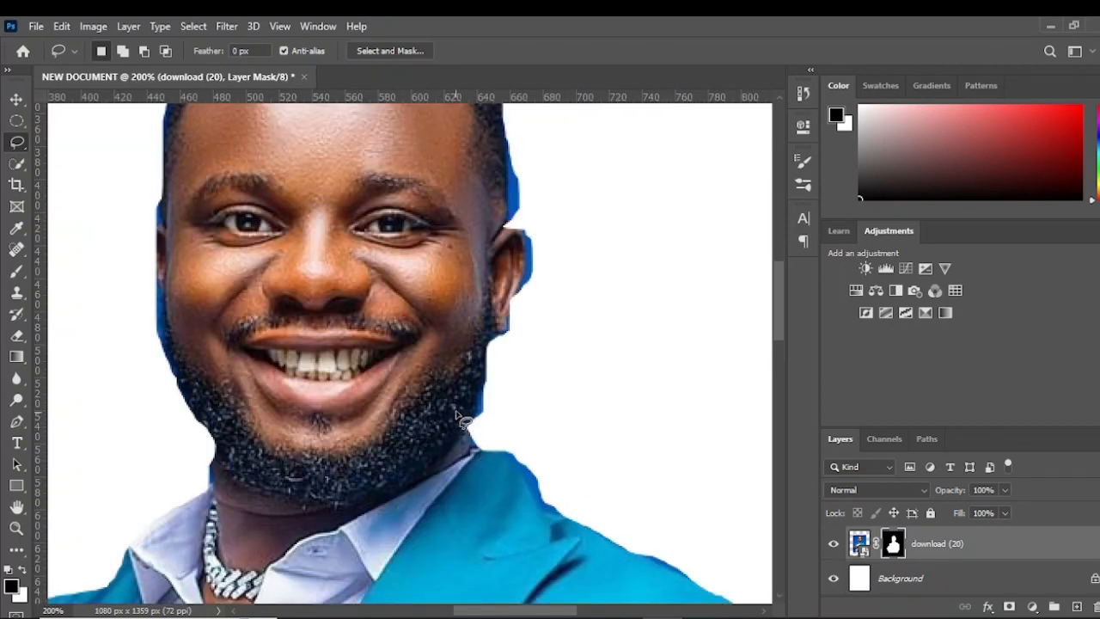
scroll(480, 404, "down", 1)
scroll(491, 386, "up", 1)
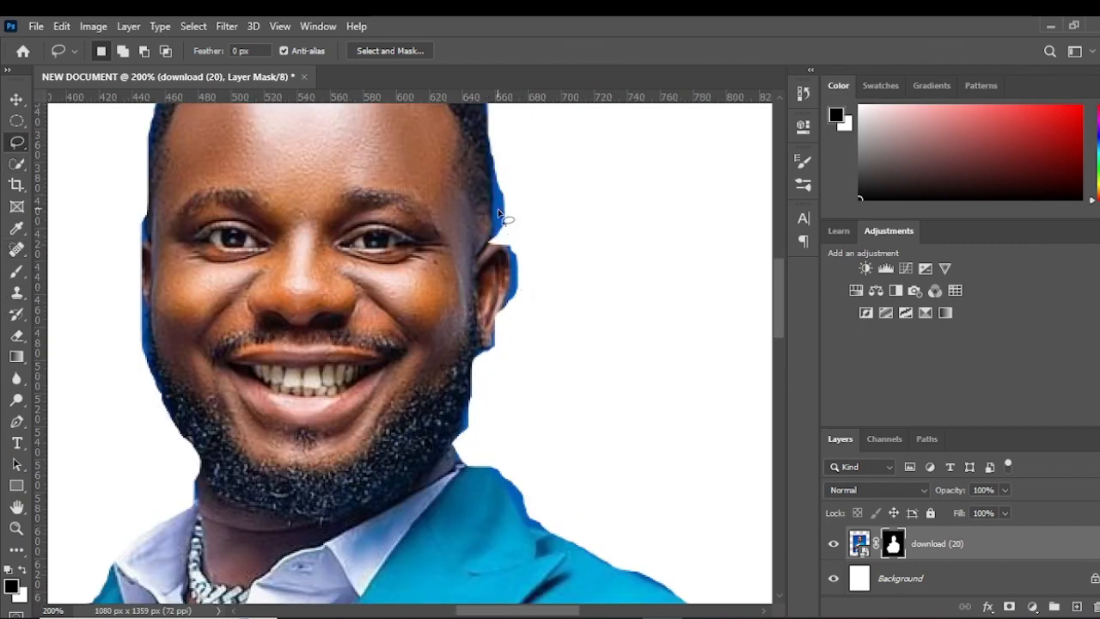
scroll(498, 213, "down", 2)
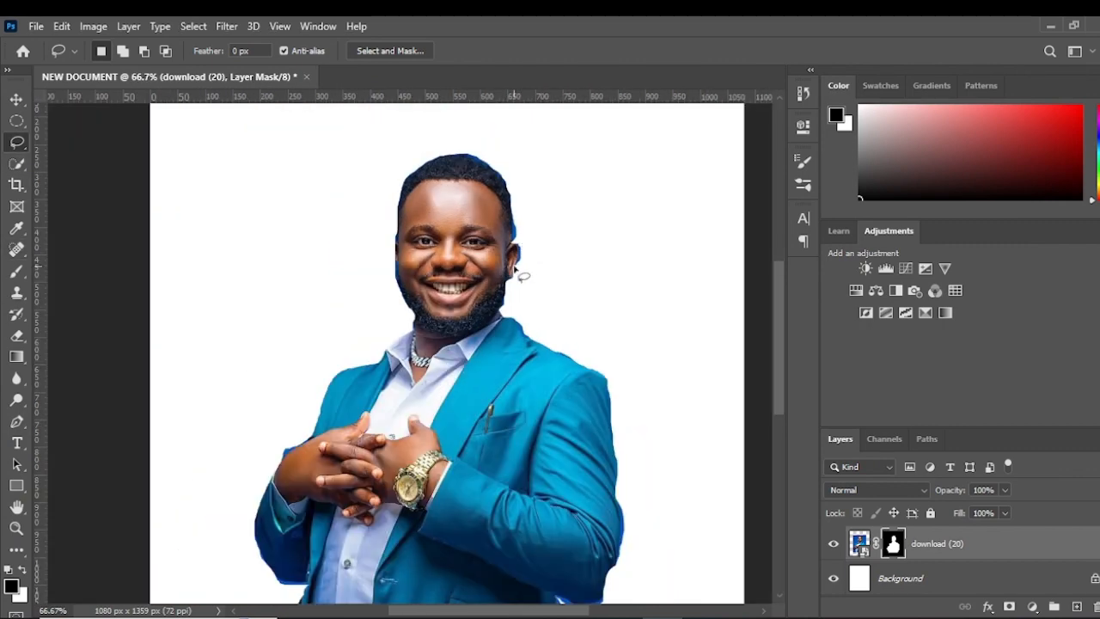
key("ctrl+z")
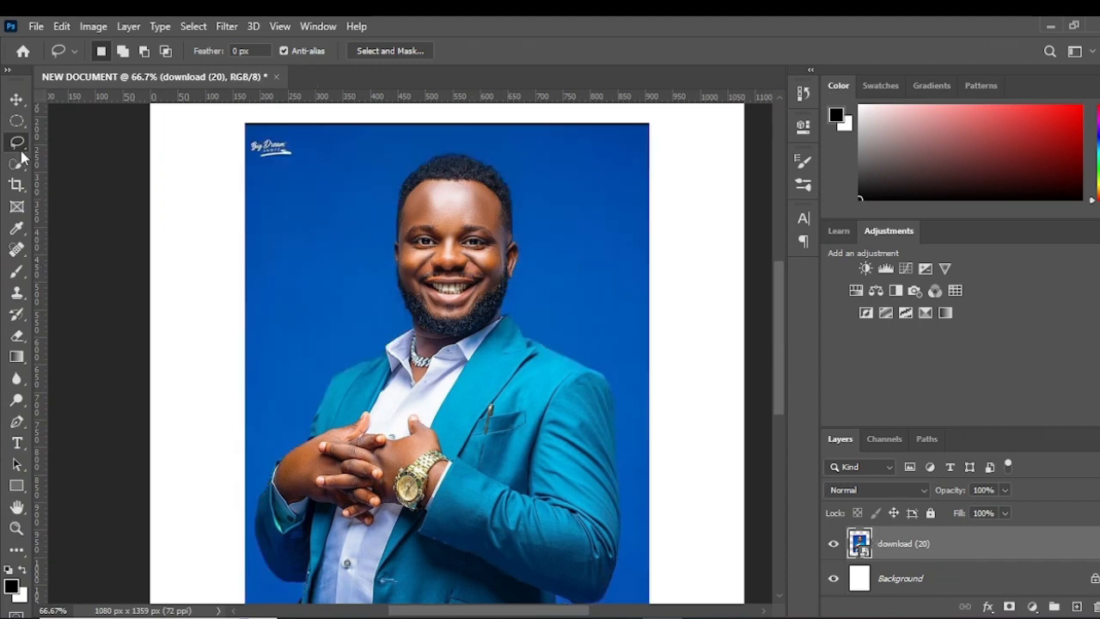
- Start a Polygonal Lasso outline of the man from the jacket's lower corner, along the sleeve, shoulder and face to the hair
scroll(448, 275, "down", 1)
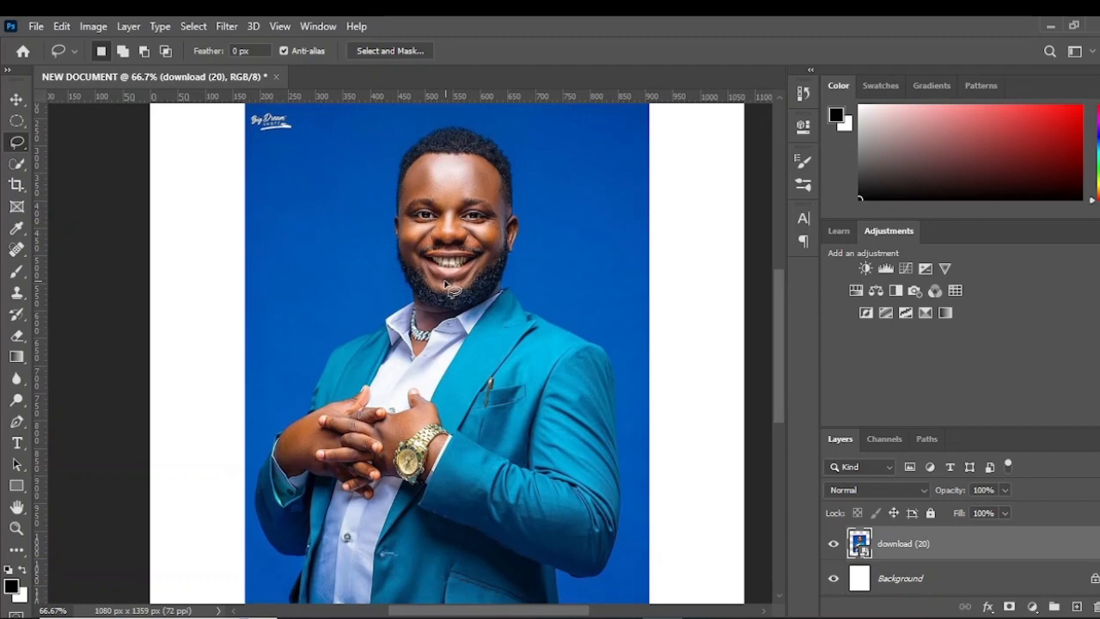
scroll(449, 290, "down", 1)
right_click(22, 150)
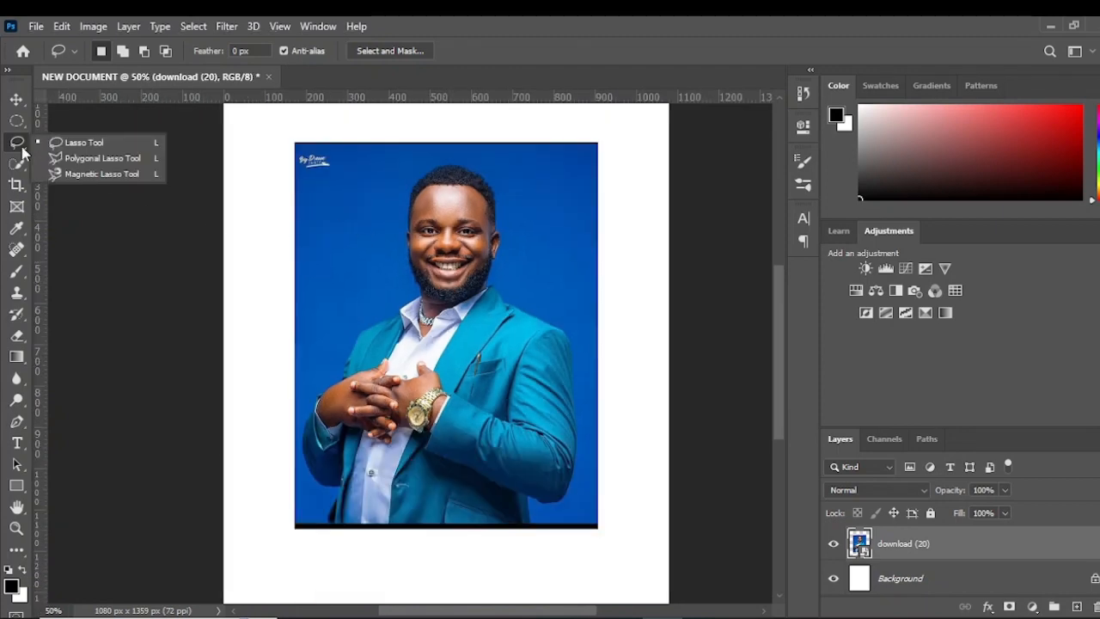
left_click(88, 162)
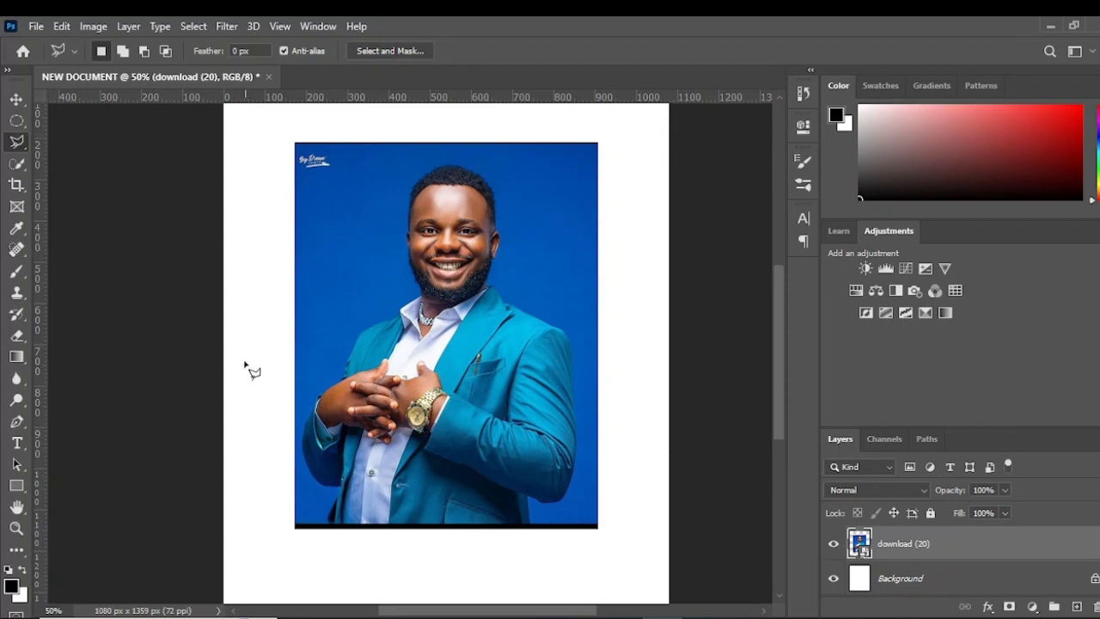
left_click(328, 520)
left_click(320, 486)
left_click(300, 454)
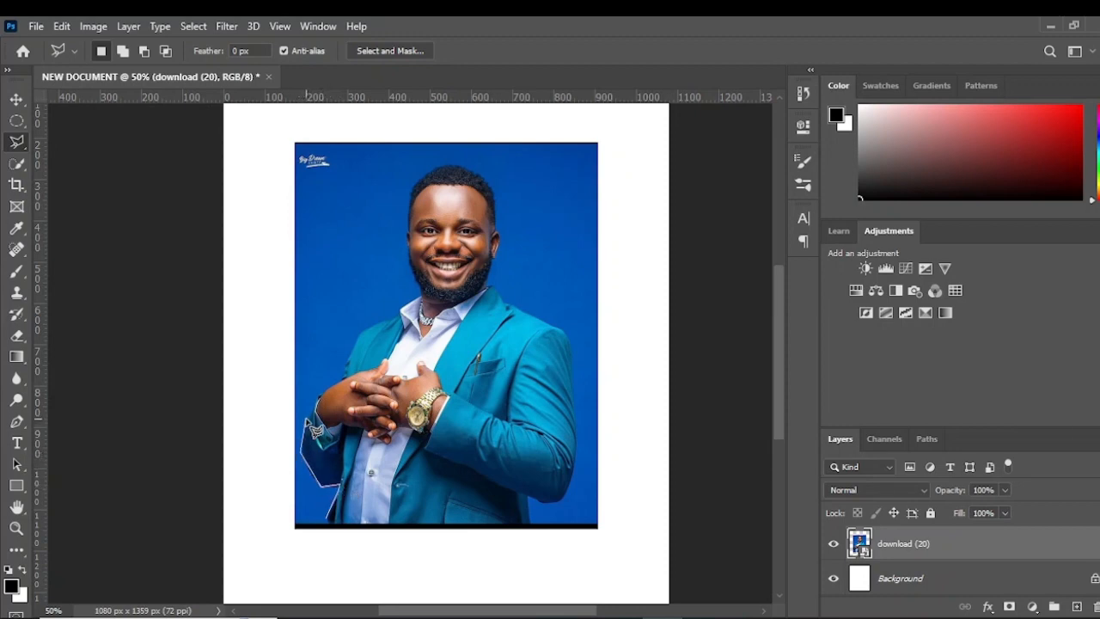
left_click(315, 387)
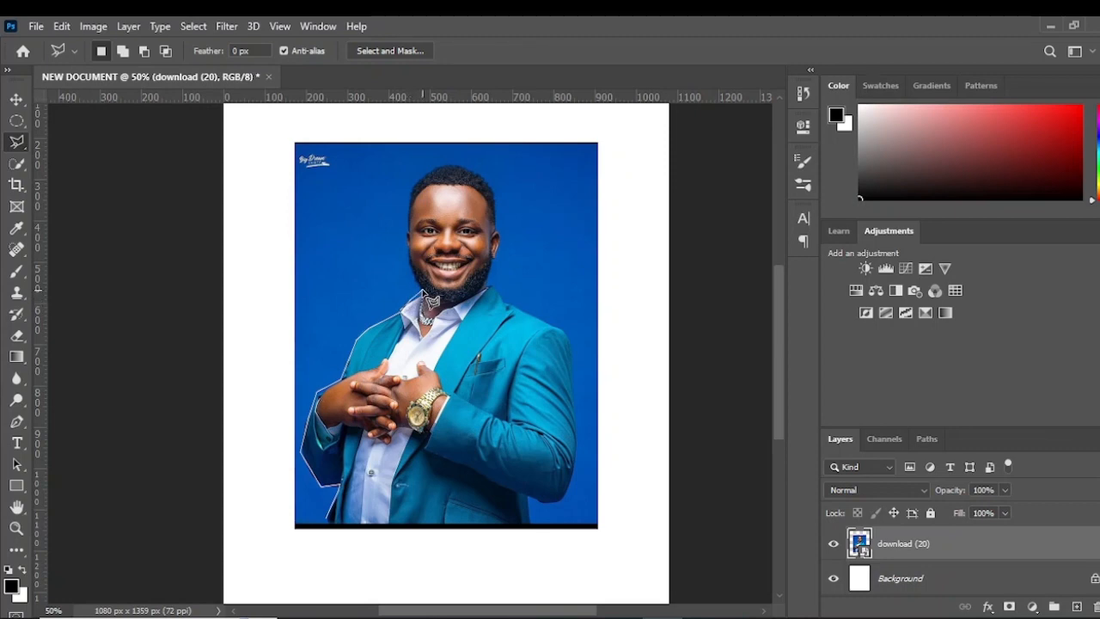
left_click(406, 232)
left_click(413, 187)
left_click(438, 165)
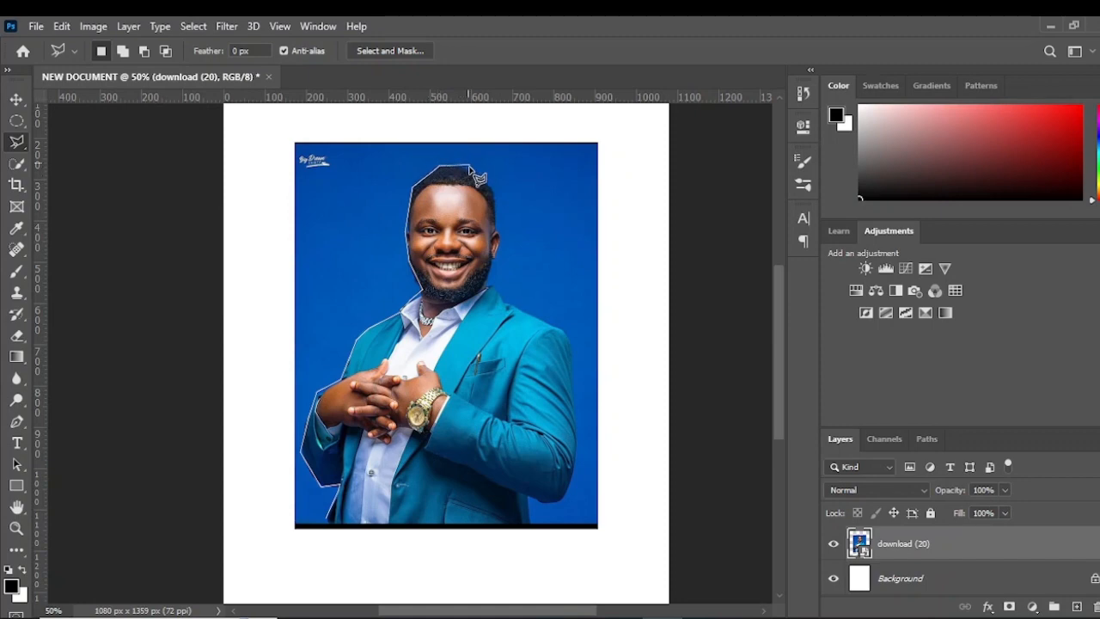
- Continue the Polygonal Lasso outline around the other side of the head, shoulder and sleeve, and close it along the photo's lower edge
left_click(472, 168)
left_click(494, 186)
left_click(496, 258)
left_click(490, 259)
left_click(490, 283)
left_click(503, 298)
left_click(537, 318)
left_click(565, 338)
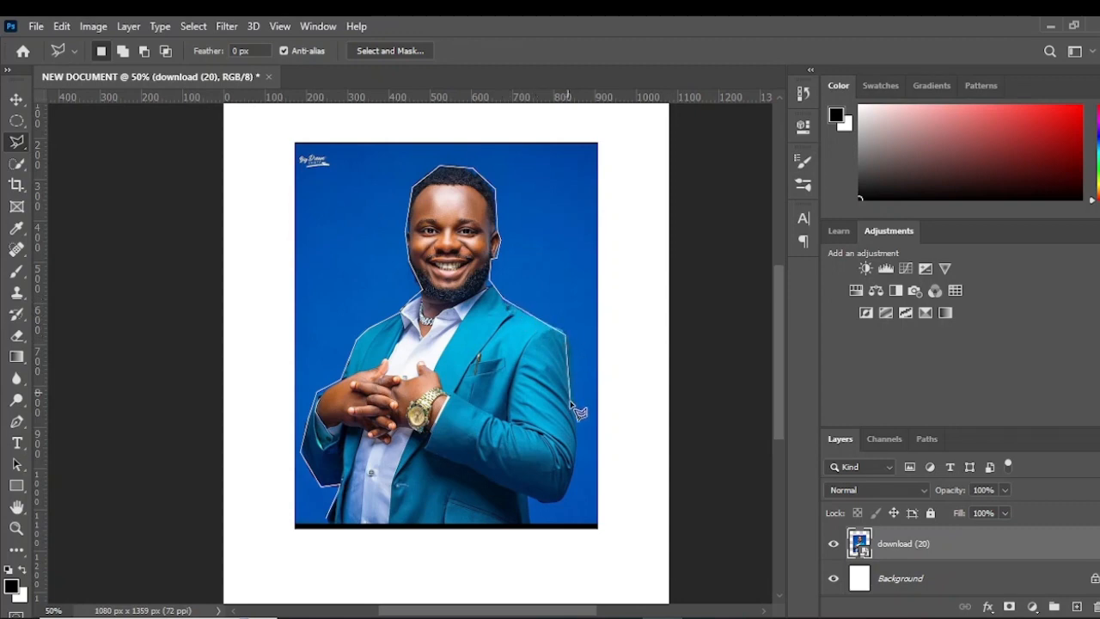
left_click(578, 460)
left_click(569, 496)
left_click(528, 522)
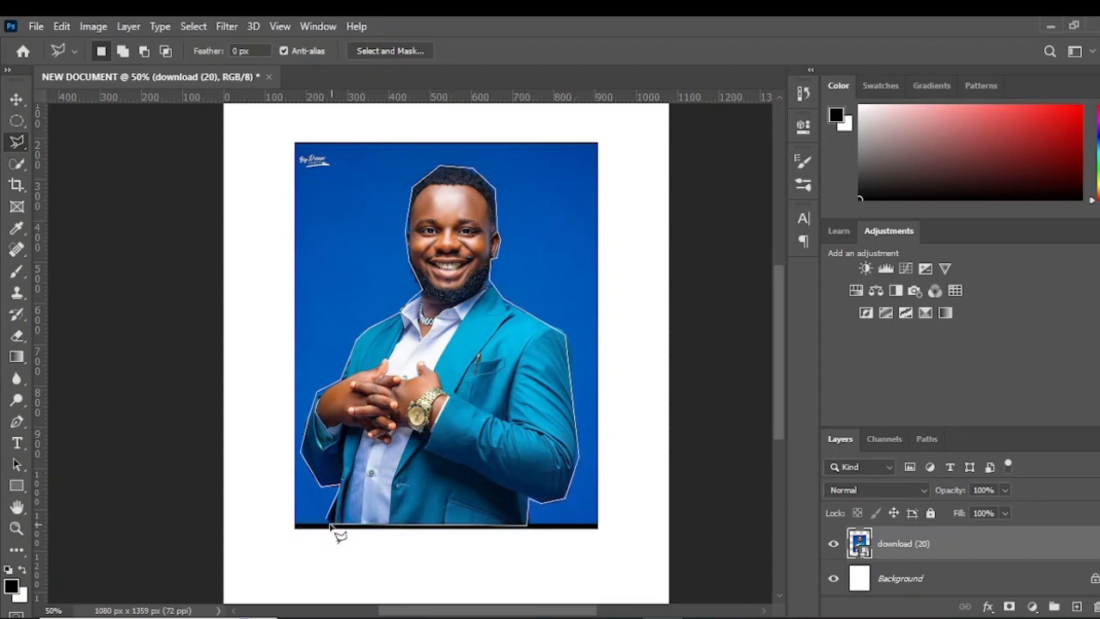
left_click(332, 524)
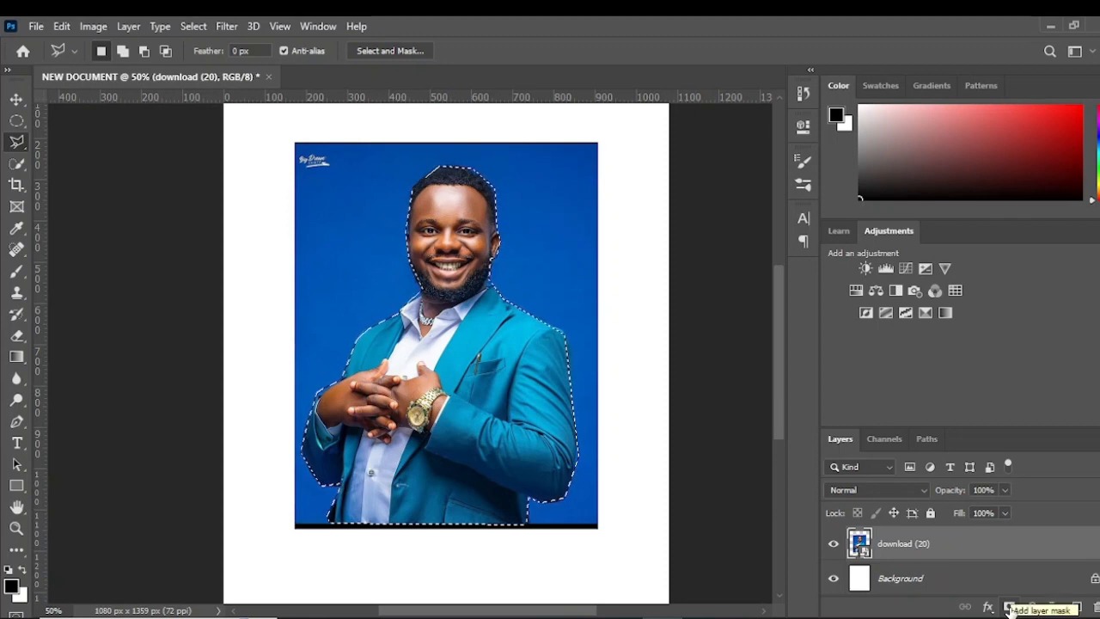
- Try a layer mask on the download (20) layer from the polygonal selection, and discard both the mask and the selection
left_click(1010, 608)
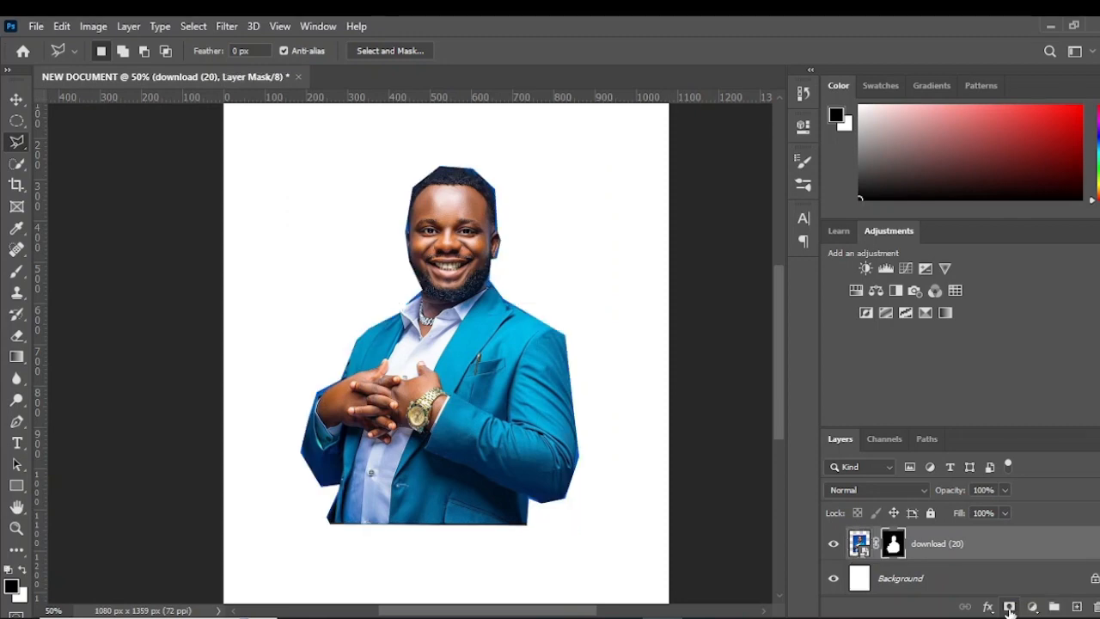
key("ctrl+z")
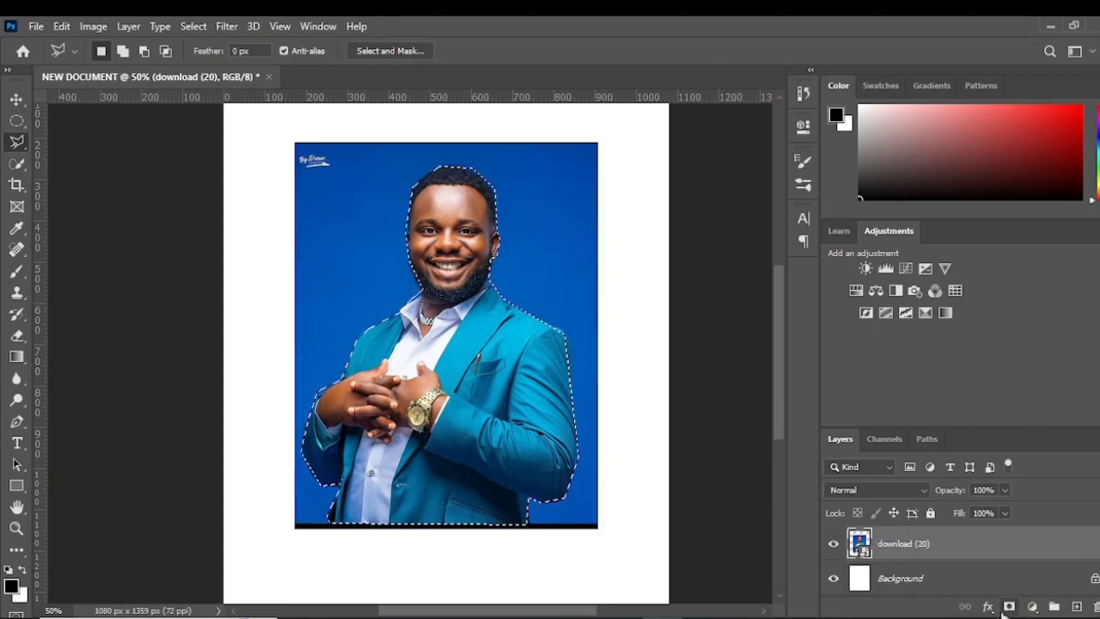
right_click(18, 143)
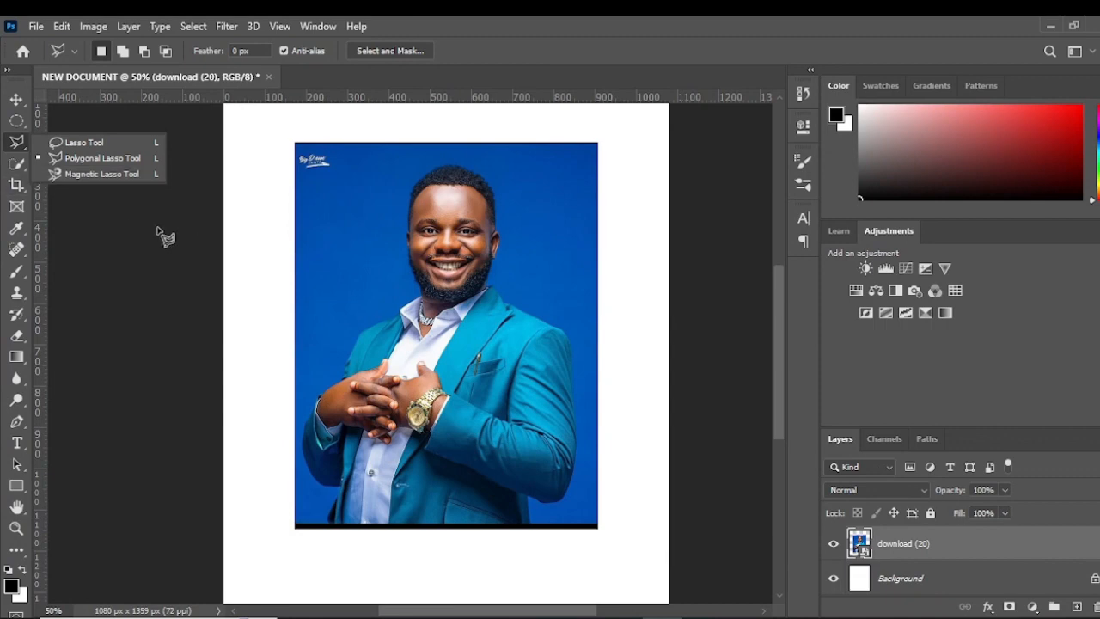
- Set the Quick Selection tool to add mode, try selecting the man from the head down to the jacket, and deselect
left_click(17, 167)
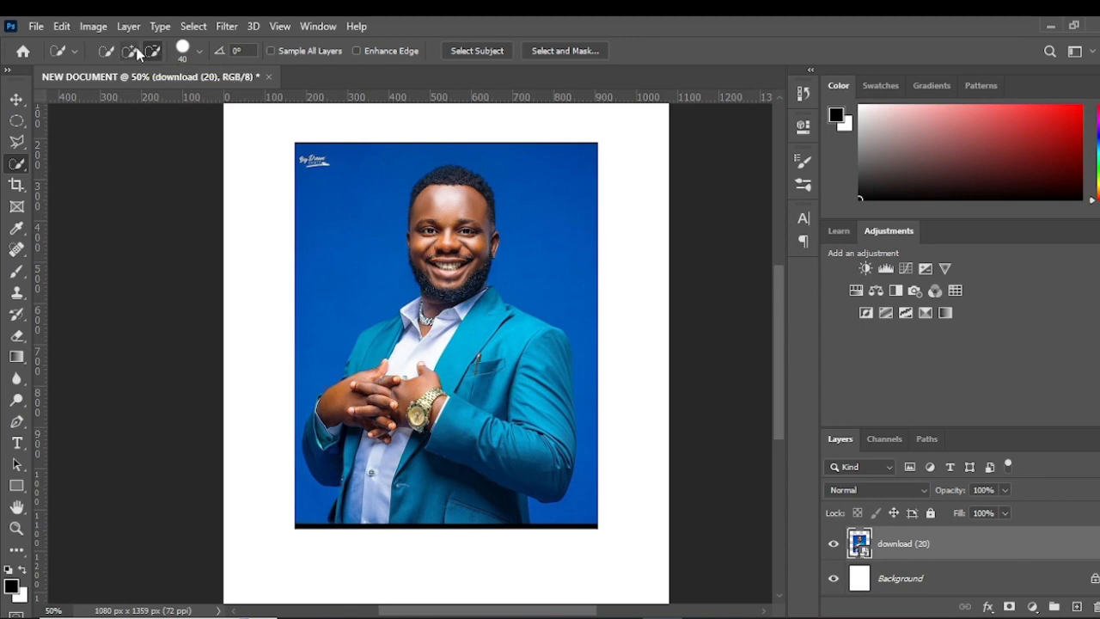
left_click(131, 51)
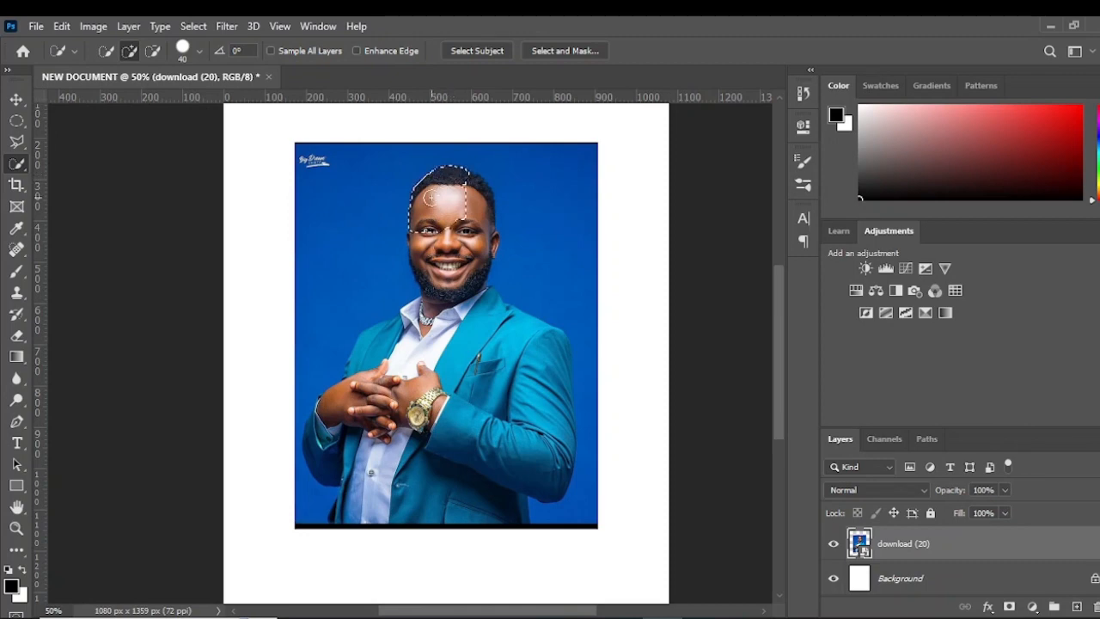
mouse_move(457, 197)
left_mouse_down()
mouse_move(478, 215)
mouse_move(429, 237)
mouse_move(465, 247)
mouse_move(456, 256)
left_mouse_up()
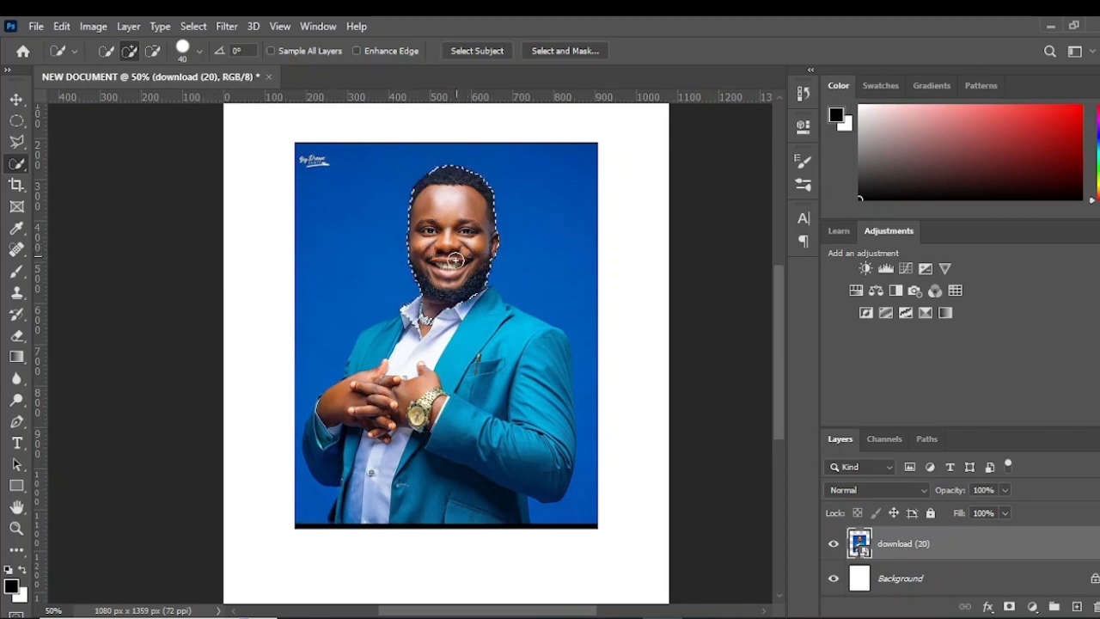
mouse_move(455, 256)
left_mouse_down()
mouse_move(450, 301)
mouse_move(524, 329)
mouse_move(534, 373)
mouse_move(525, 408)
mouse_move(452, 415)
mouse_move(377, 401)
mouse_move(366, 391)
mouse_move(369, 354)
mouse_move(321, 434)
mouse_move(342, 500)
left_mouse_up()
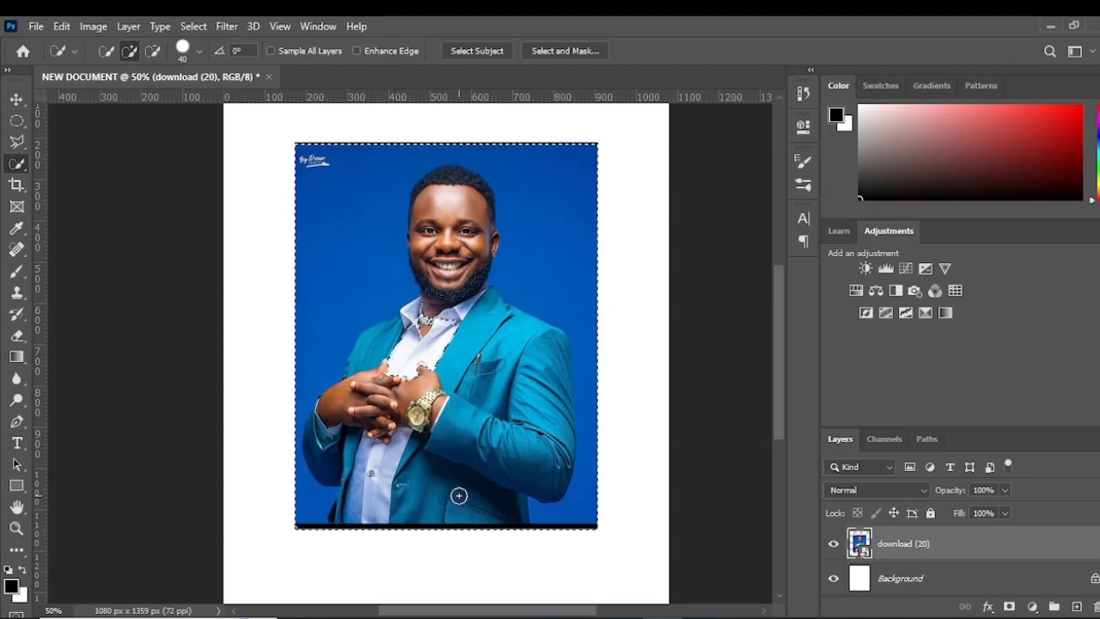
key("ctrl+d")
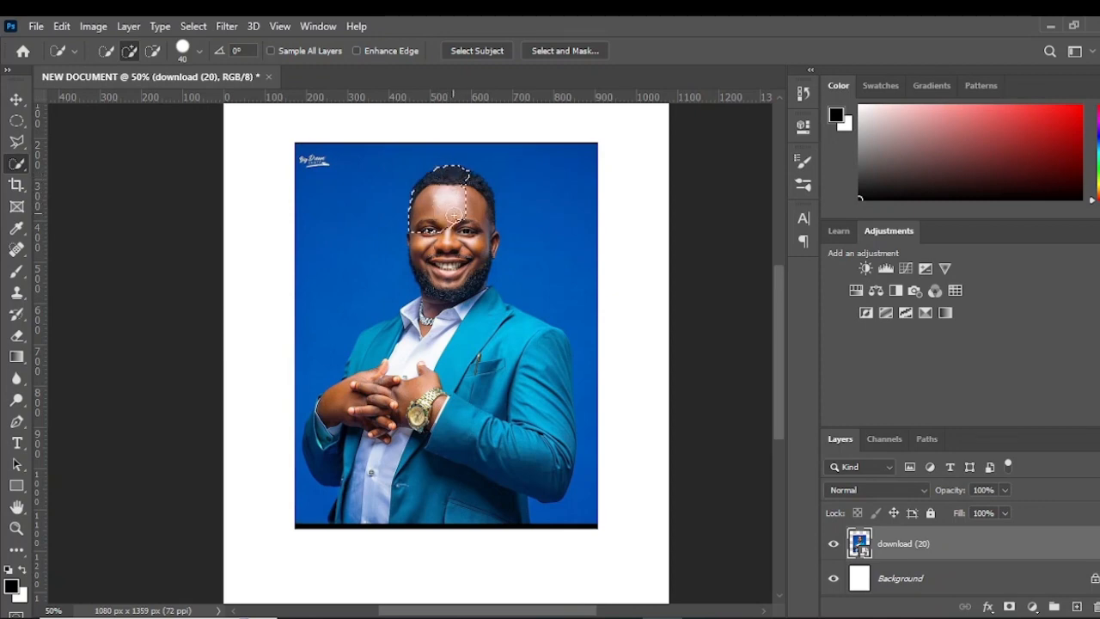
- Retry Quick Selection strokes from the man's head down over his jacket, clearing the selection after each attempt
mouse_move(466, 232)
left_mouse_down()
mouse_move(428, 321)
mouse_move(369, 343)
mouse_move(521, 353)
mouse_move(494, 392)
mouse_move(523, 438)
mouse_move(382, 410)
mouse_move(368, 412)
mouse_move(351, 464)
mouse_move(342, 444)
left_mouse_up()
key("ctrl+d")
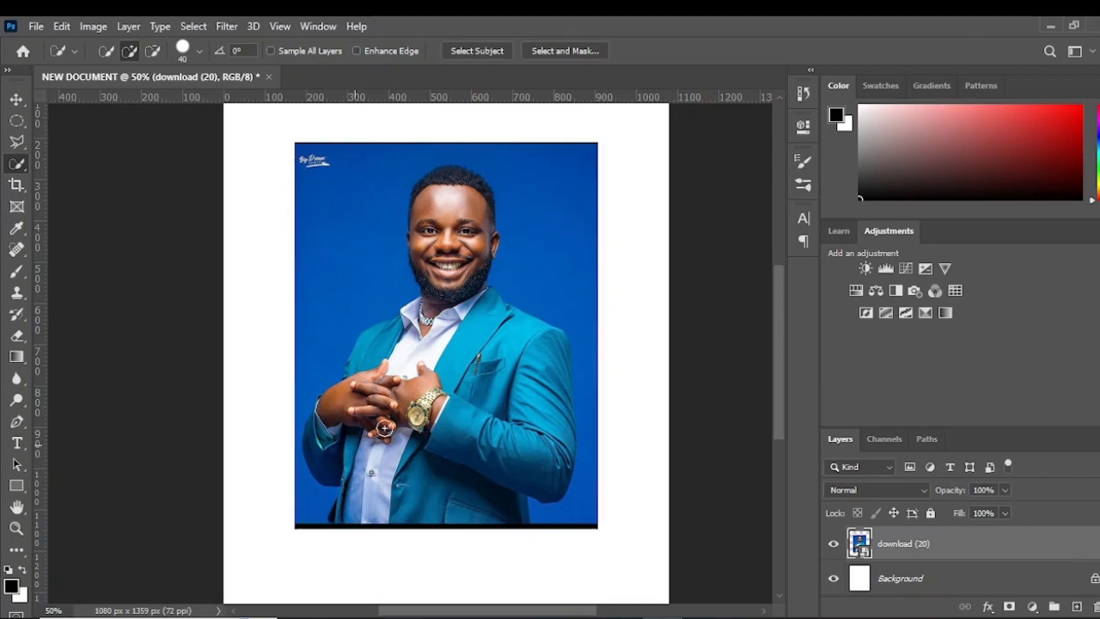
mouse_move(446, 226)
left_mouse_down()
mouse_move(463, 288)
mouse_move(455, 350)
mouse_move(407, 385)
mouse_move(379, 335)
mouse_move(388, 391)
mouse_move(356, 407)
mouse_move(346, 460)
mouse_move(469, 454)
mouse_move(501, 361)
mouse_move(518, 378)
mouse_move(525, 363)
left_mouse_up()
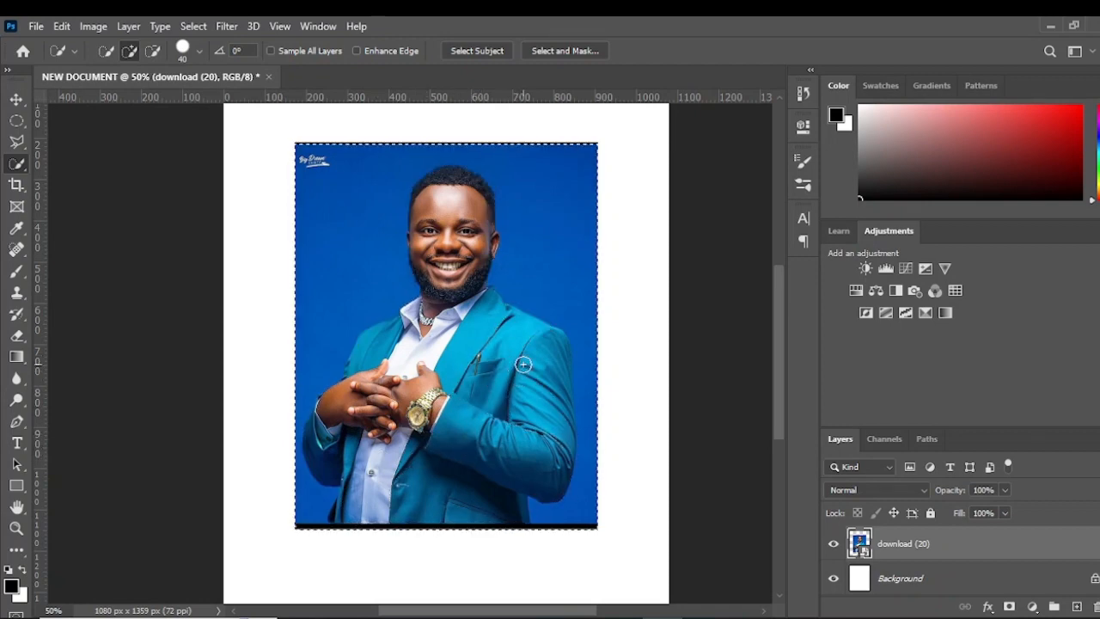
key("ctrl+d")
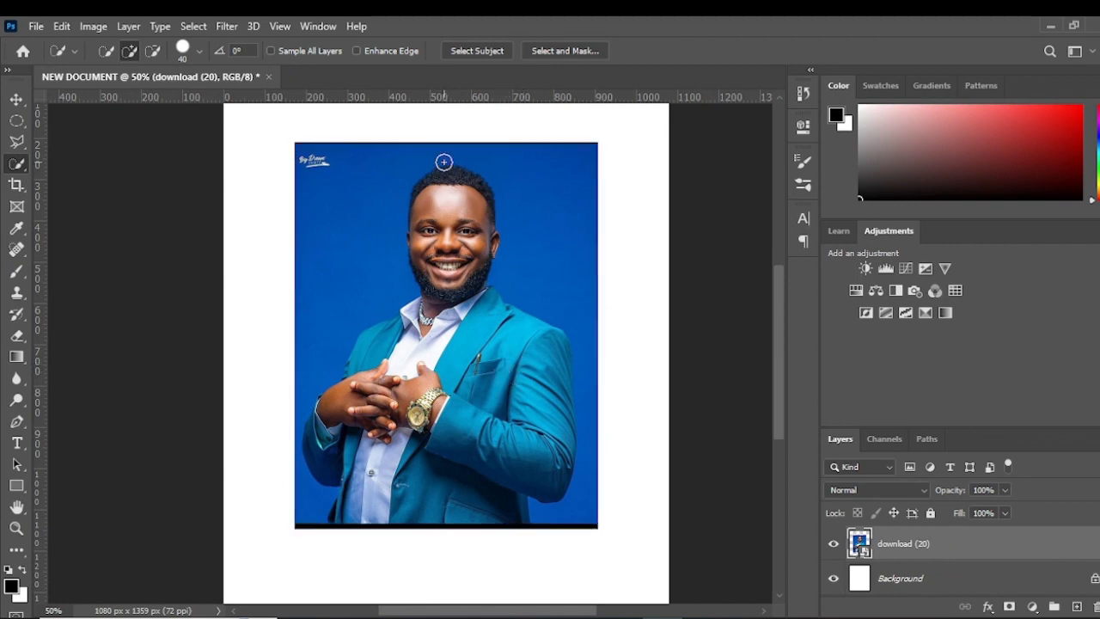
mouse_move(451, 175)
left_mouse_down()
mouse_move(442, 255)
mouse_move(488, 321)
mouse_move(521, 344)
mouse_move(500, 373)
mouse_move(449, 387)
mouse_move(509, 409)
mouse_move(521, 402)
mouse_move(473, 433)
mouse_move(387, 417)
mouse_move(378, 354)
mouse_move(349, 455)
left_mouse_up()
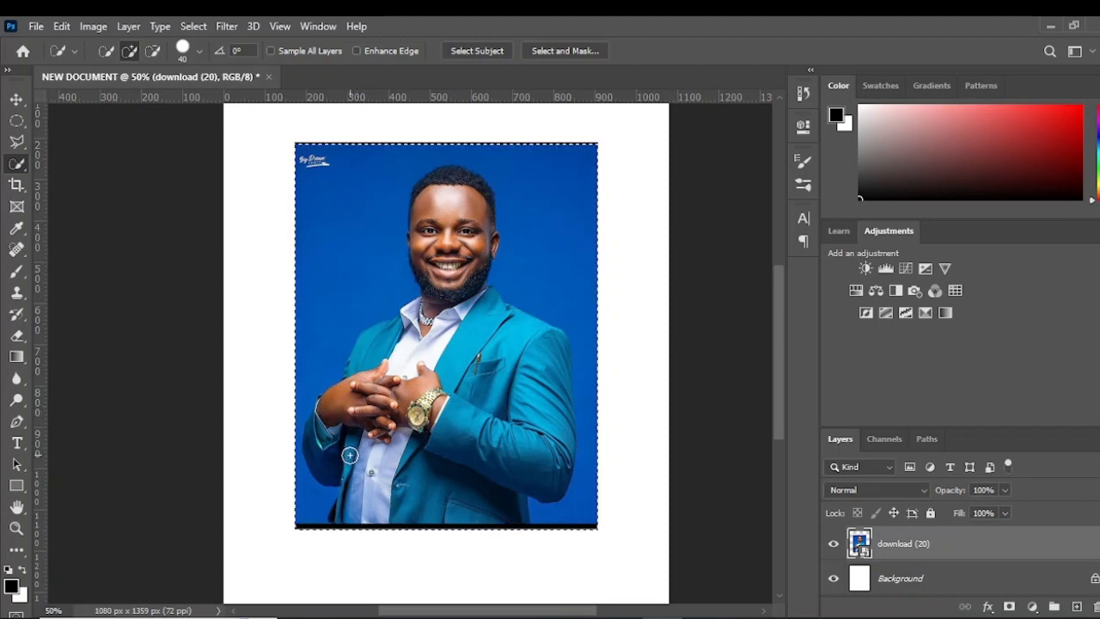
key("ctrl+d")
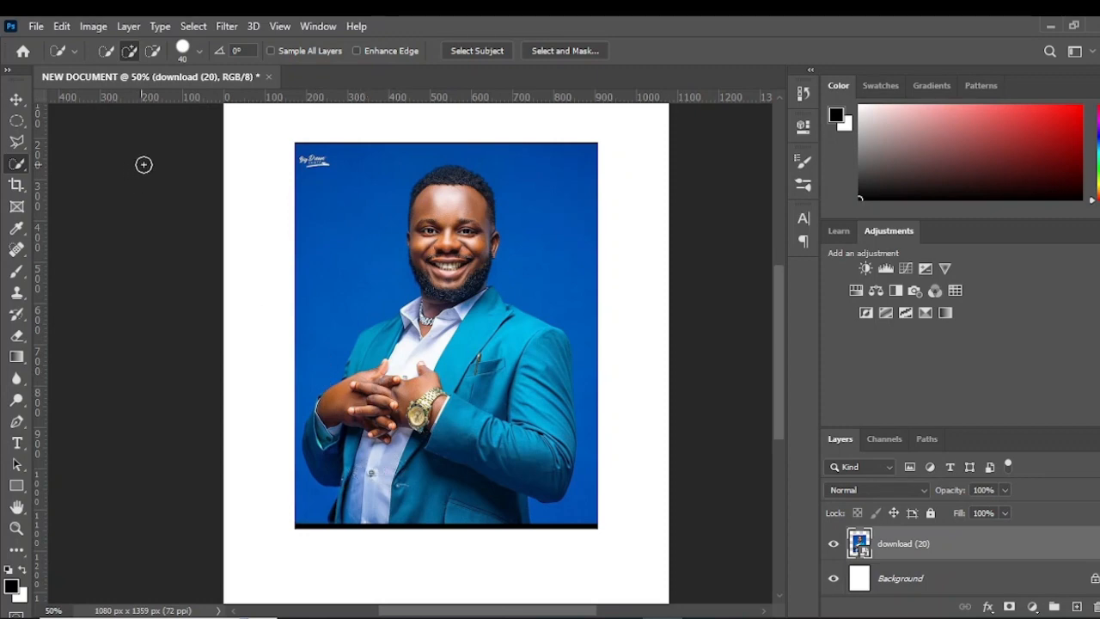
left_click(75, 50)
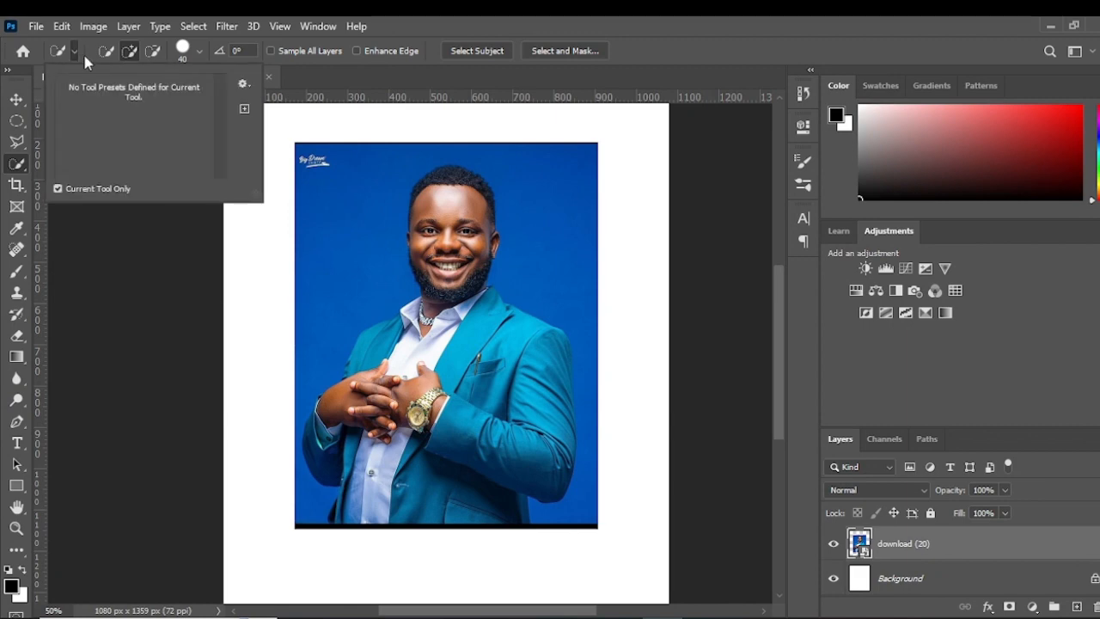
left_click(62, 50)
left_click(62, 49)
left_click(60, 51)
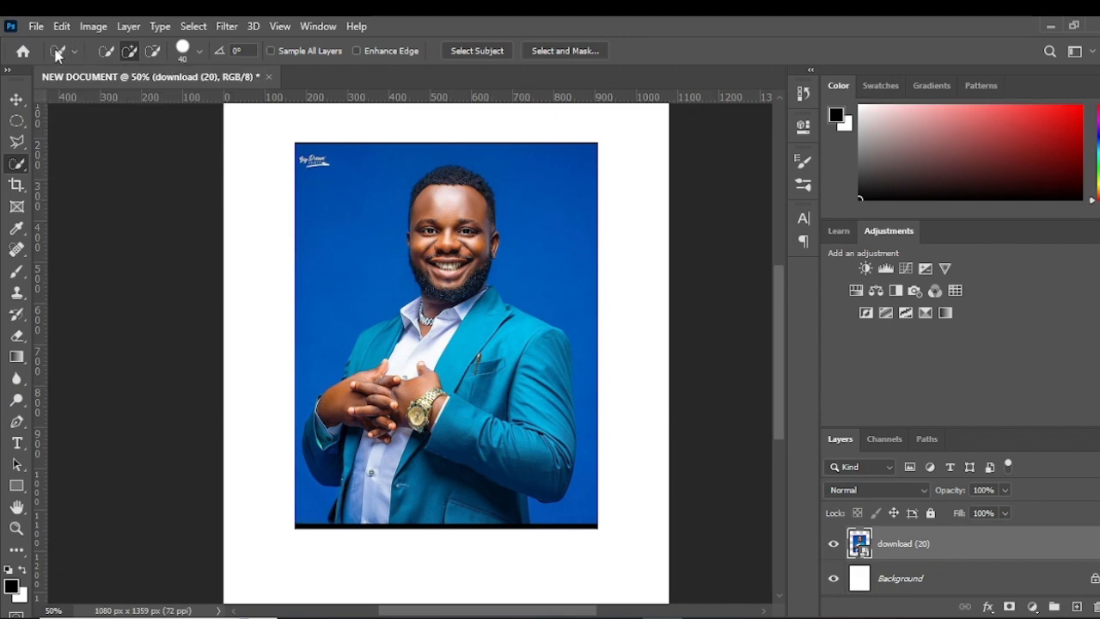
left_click(57, 52)
left_click(57, 52)
left_click(56, 50)
right_click(60, 51)
left_click(63, 52)
left_click(71, 50)
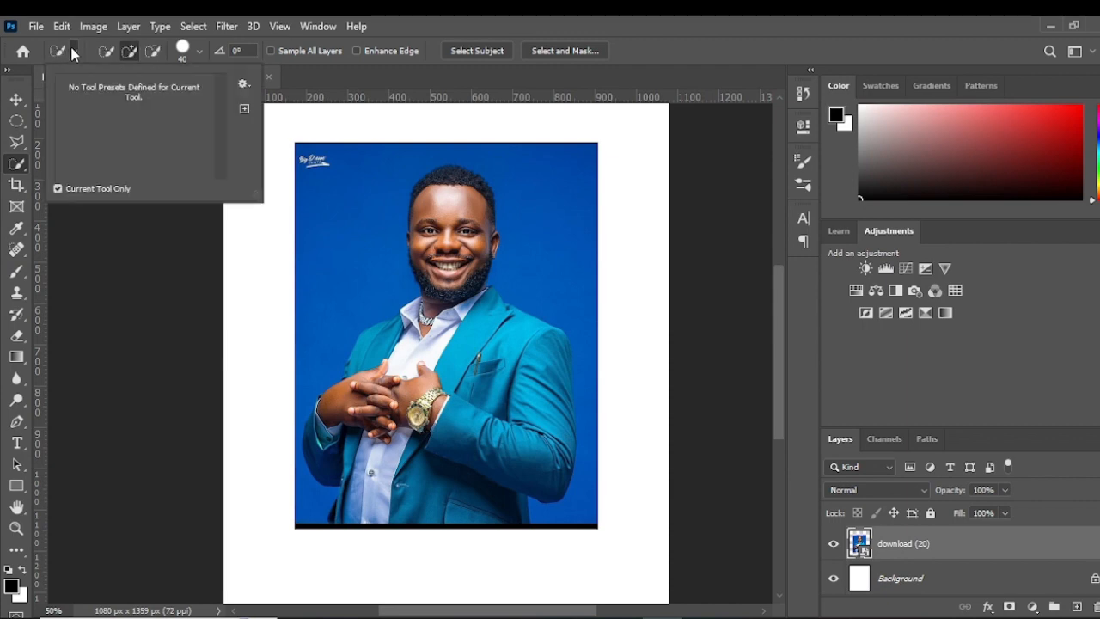
left_click(244, 83)
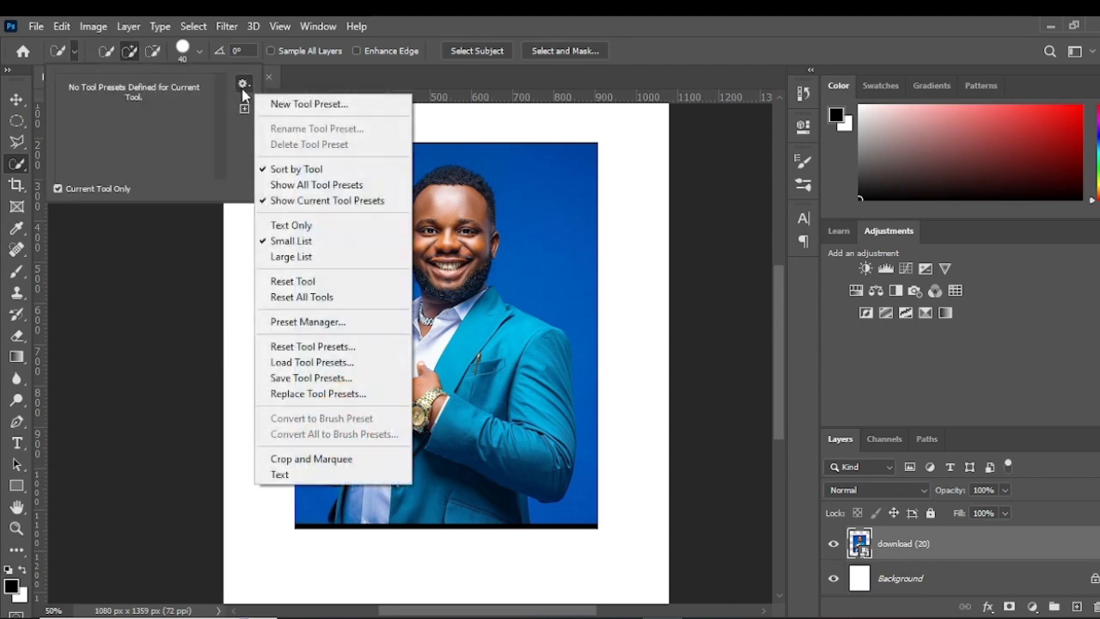
left_click(243, 83)
left_click(244, 110)
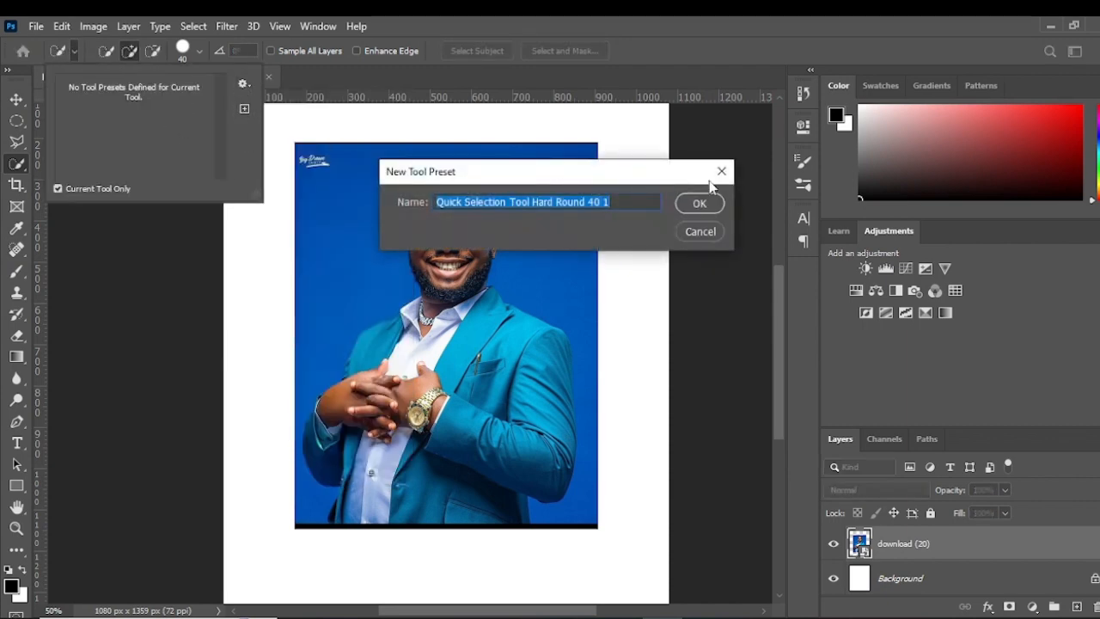
left_click(57, 50)
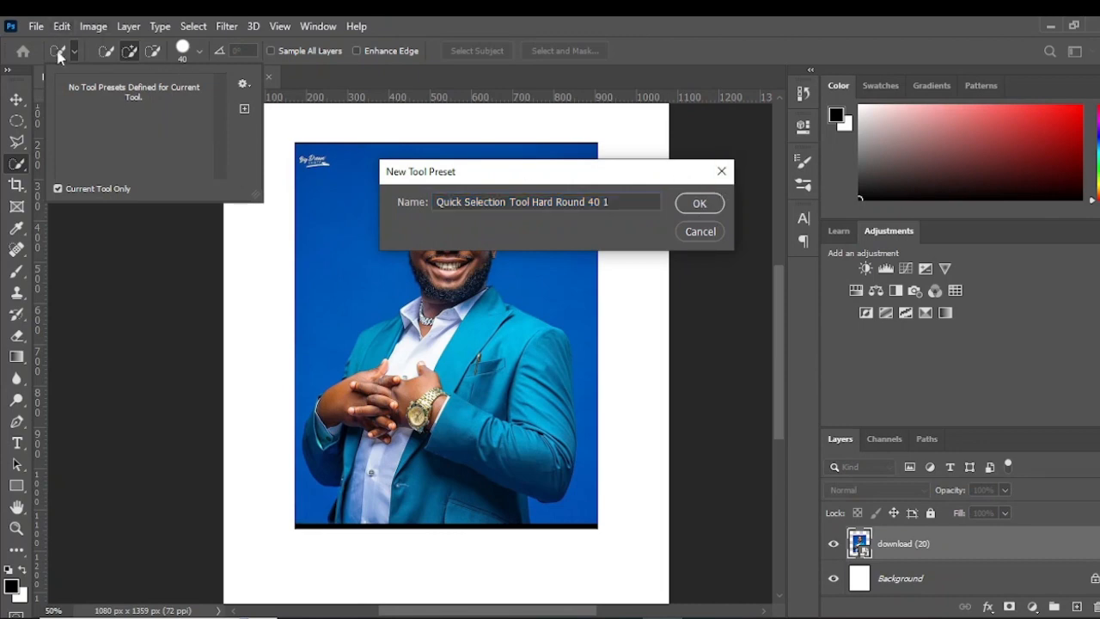
left_click(721, 171)
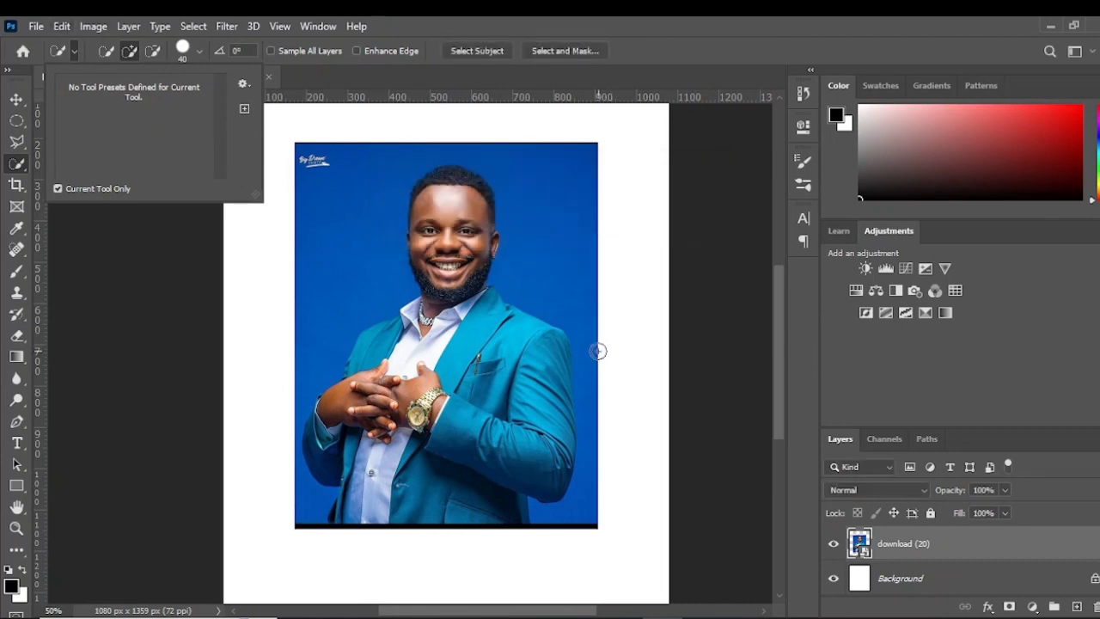
left_click(16, 99)
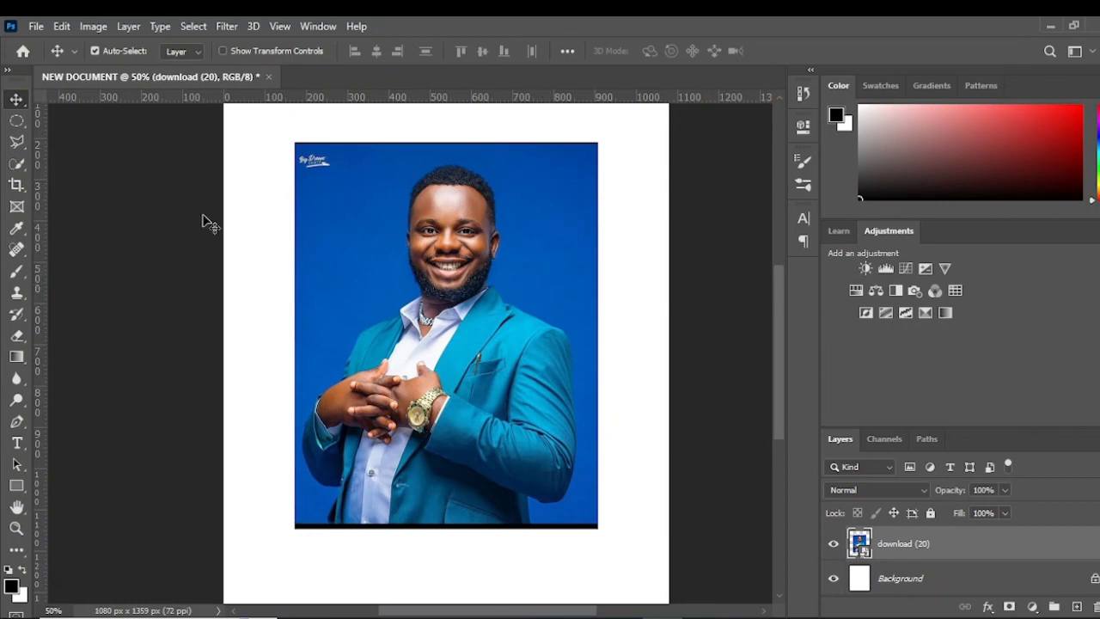
left_click(16, 270)
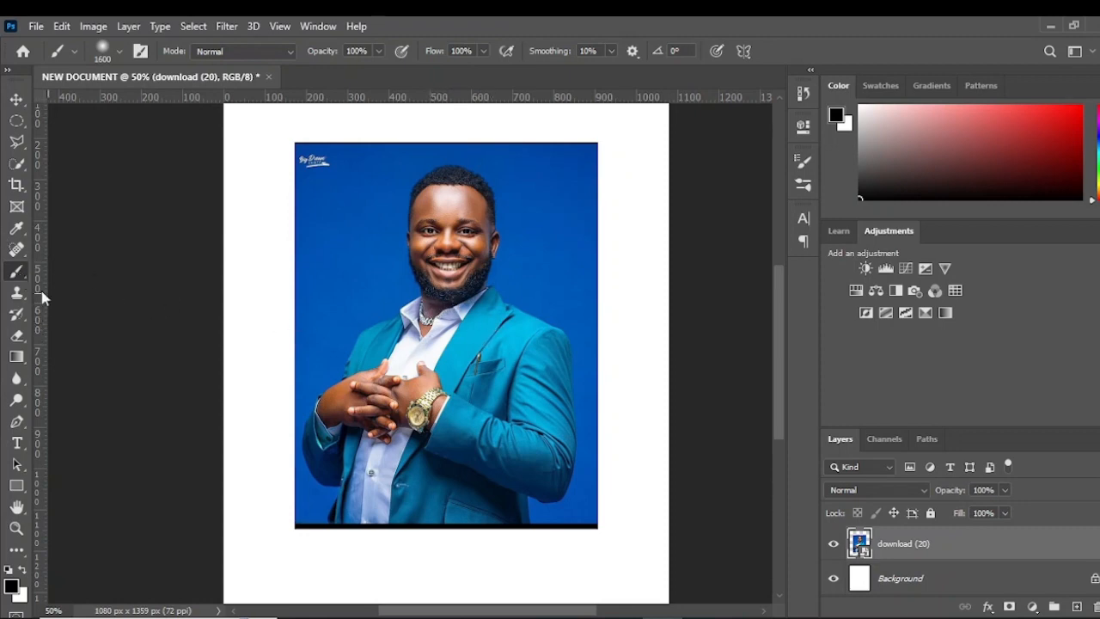
- Reduce the Quick Selection brush size to 15, try selecting the man from the hair down to the sleeve, and deselect
left_click(16, 163)
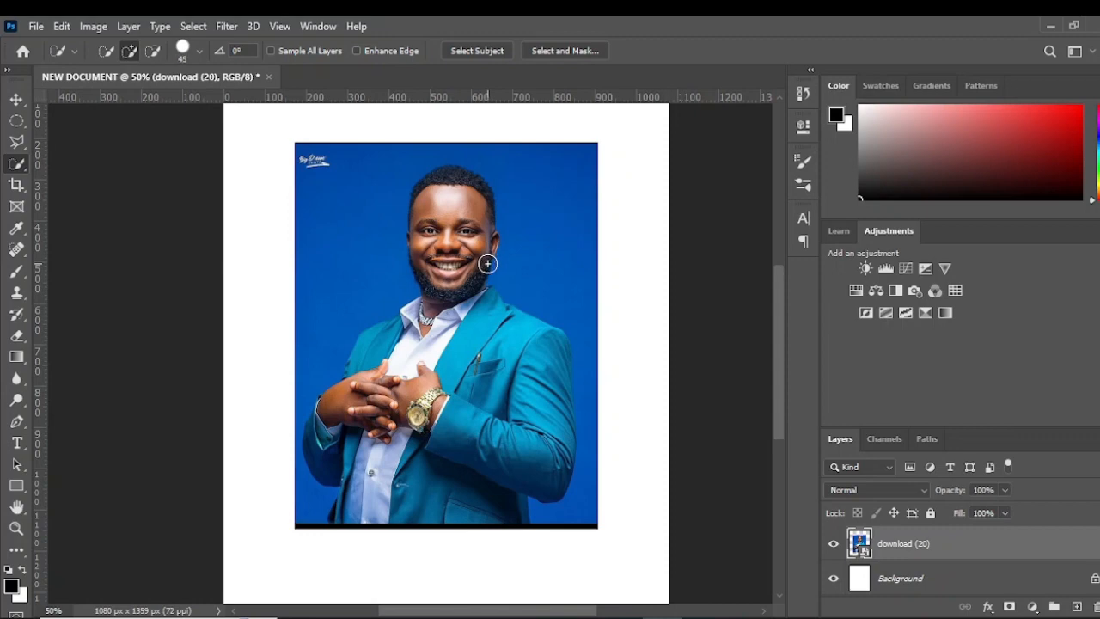
key("bracketleft")
mouse_move(441, 181)
left_mouse_down()
mouse_move(421, 225)
mouse_move(434, 213)
mouse_move(482, 225)
mouse_move(437, 258)
mouse_move(436, 310)
mouse_move(378, 354)
mouse_move(368, 397)
mouse_move(346, 413)
mouse_move(339, 465)
mouse_move(322, 482)
mouse_move(395, 453)
mouse_move(467, 308)
mouse_move(447, 352)
mouse_move(529, 333)
mouse_move(550, 391)
mouse_move(494, 395)
mouse_move(469, 439)
mouse_move(490, 461)
left_mouse_up()
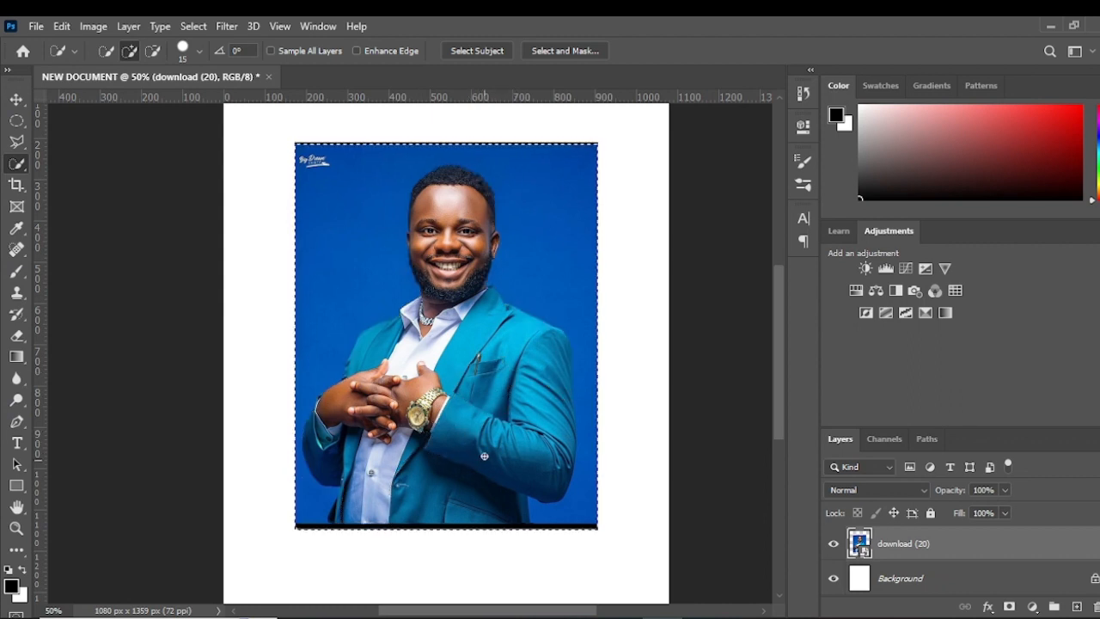
key("ctrl+d")
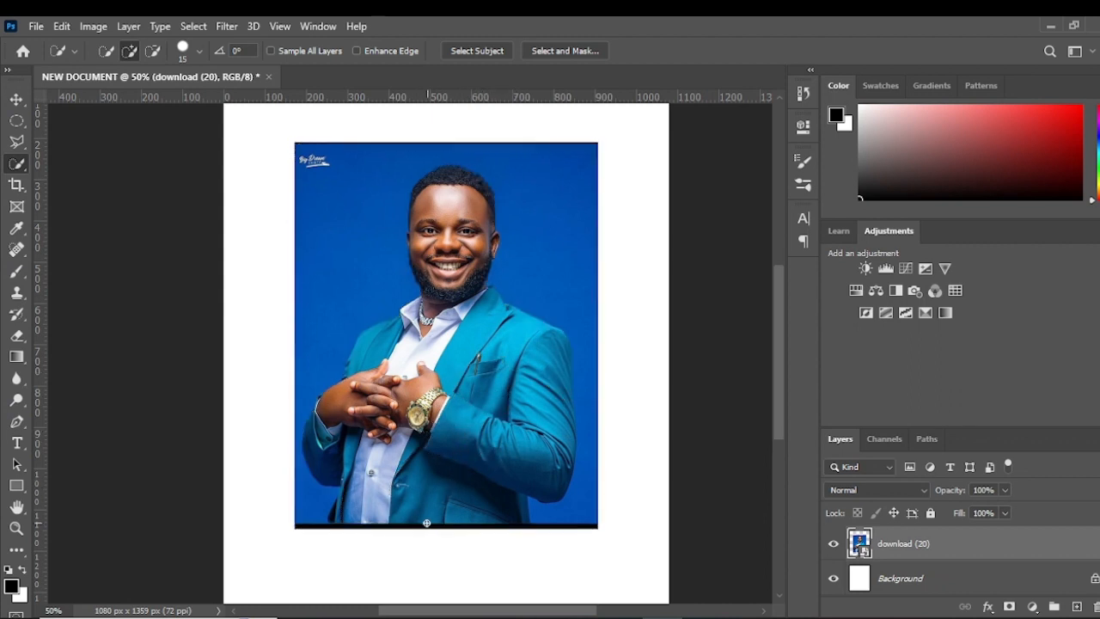
- Try Quick Selection strokes from the man's lower jacket up to his hair, clearing the selection after each attempt
mouse_move(426, 523)
left_mouse_down()
mouse_move(411, 499)
mouse_move(420, 473)
mouse_move(379, 434)
left_mouse_up()
mouse_move(343, 476)
left_mouse_down()
mouse_move(348, 450)
mouse_move(420, 448)
mouse_move(472, 459)
left_mouse_up()
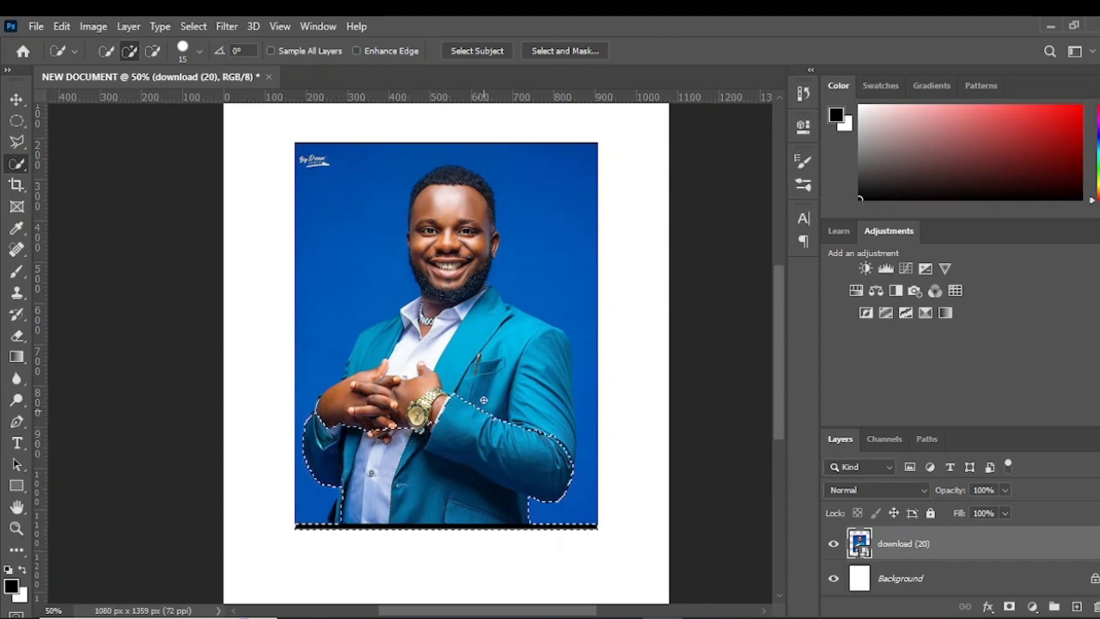
mouse_move(483, 401)
left_mouse_down()
mouse_move(498, 380)
mouse_move(522, 378)
mouse_move(513, 348)
mouse_move(469, 331)
mouse_move(376, 365)
mouse_move(451, 284)
mouse_move(435, 213)
mouse_move(448, 182)
left_mouse_up()
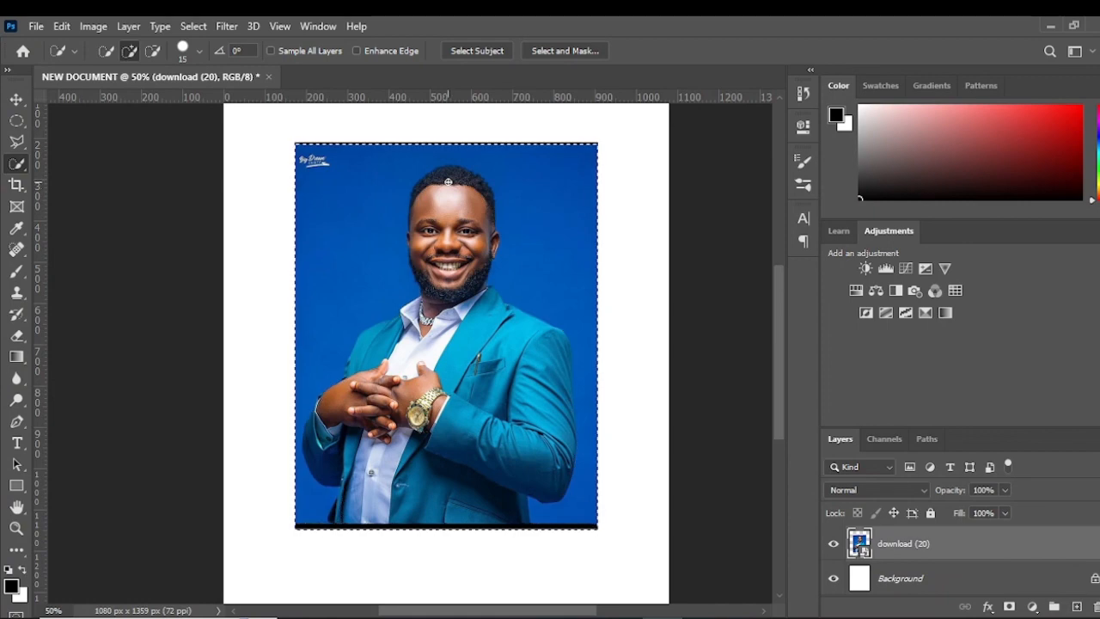
key("ctrl+d")
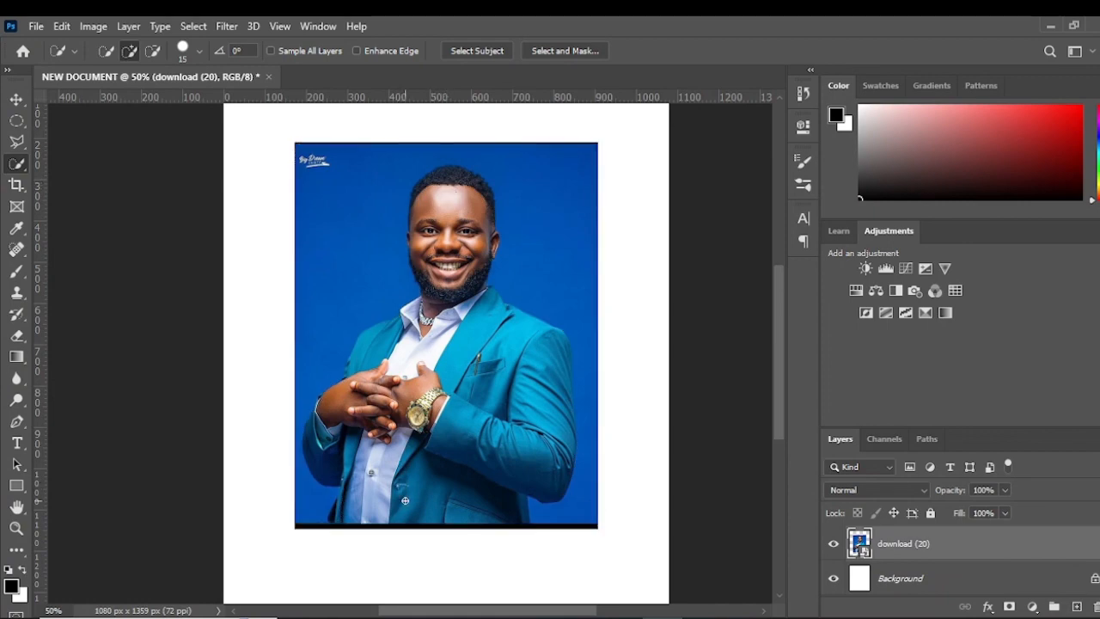
mouse_move(394, 475)
left_mouse_down()
mouse_move(412, 446)
mouse_move(468, 459)
mouse_move(362, 425)
mouse_move(347, 431)
mouse_move(341, 456)
mouse_move(370, 397)
left_mouse_up()
mouse_move(383, 355)
left_mouse_down()
mouse_move(470, 342)
mouse_move(477, 381)
mouse_move(488, 386)
mouse_move(504, 353)
mouse_move(524, 391)
mouse_move(521, 357)
mouse_move(488, 345)
mouse_move(446, 283)
mouse_move(428, 276)
mouse_move(448, 183)
left_mouse_up()
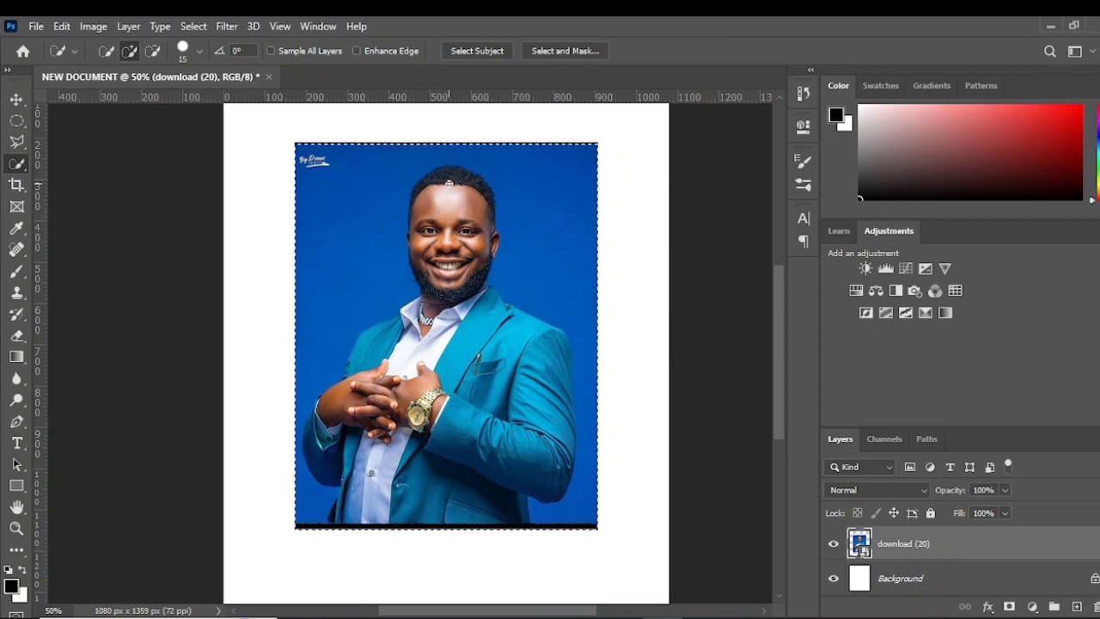
key("ctrl+d")
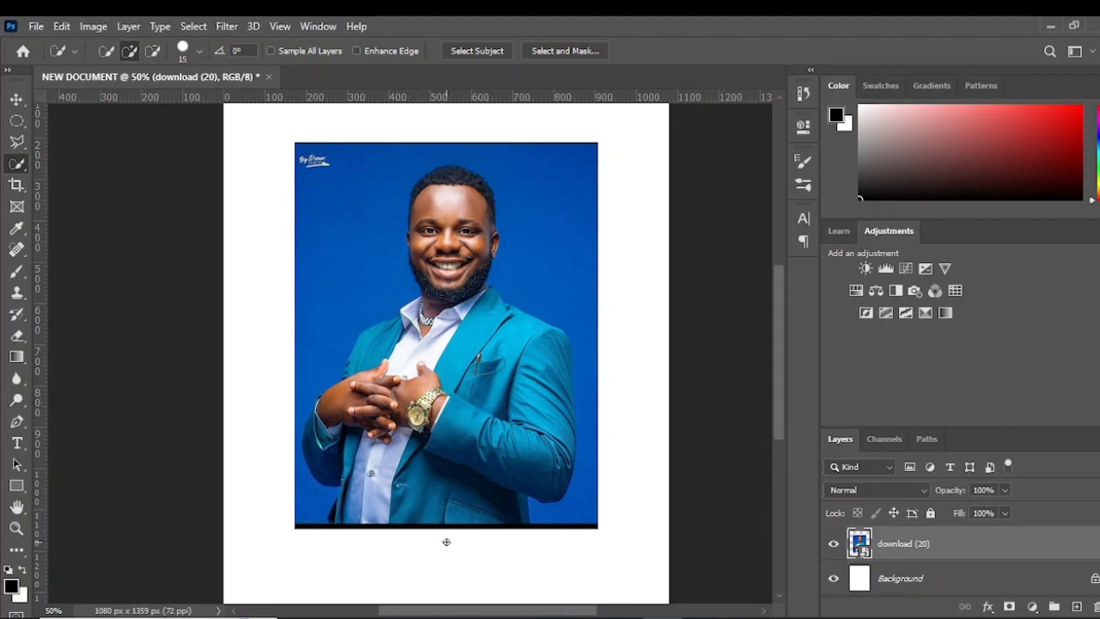
- Build up a Quick Selection over the man's shirt, jacket, hands, face and shoulder
mouse_move(413, 522)
left_mouse_down()
mouse_move(433, 420)
mouse_move(401, 388)
left_mouse_up()
mouse_move(401, 436)
left_mouse_down()
mouse_move(391, 469)
mouse_move(351, 426)
left_mouse_up()
mouse_move(446, 444)
left_mouse_down()
mouse_move(462, 396)
mouse_move(456, 315)
mouse_move(400, 328)
mouse_move(381, 363)
left_mouse_up()
left_click_drag(348, 461, 339, 449)
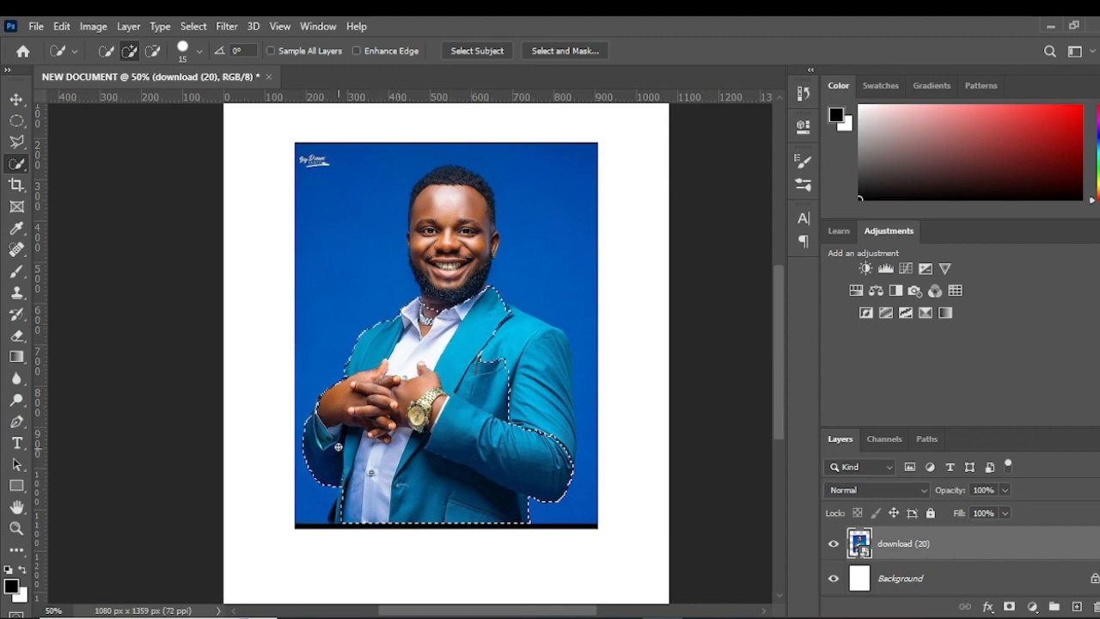
mouse_move(445, 292)
left_mouse_down()
mouse_move(444, 264)
mouse_move(463, 251)
mouse_move(447, 250)
mouse_move(439, 215)
left_mouse_up()
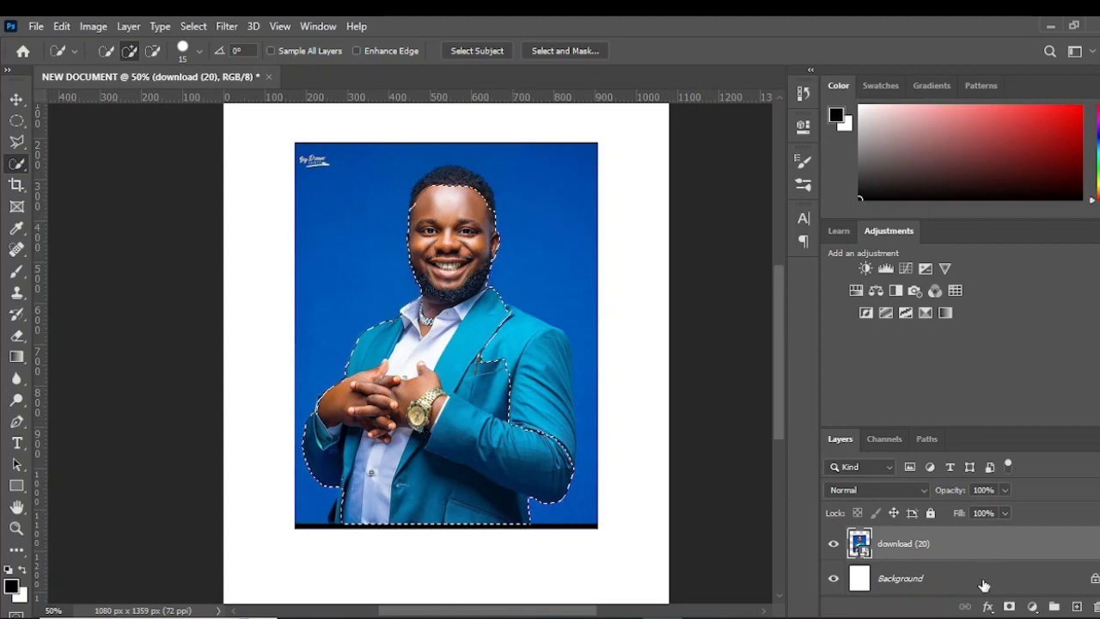
left_click_drag(494, 340, 527, 348)
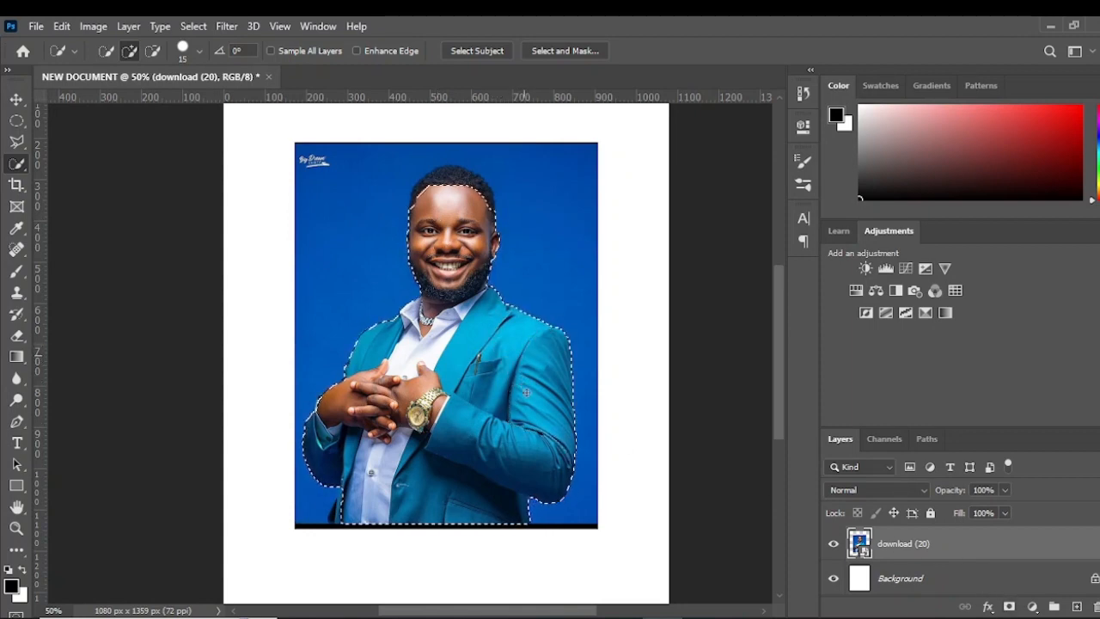
- Try a layer mask on the download (20) layer from the selection, inspect the cutout, and discard both mask and selection
left_click(1010, 608)
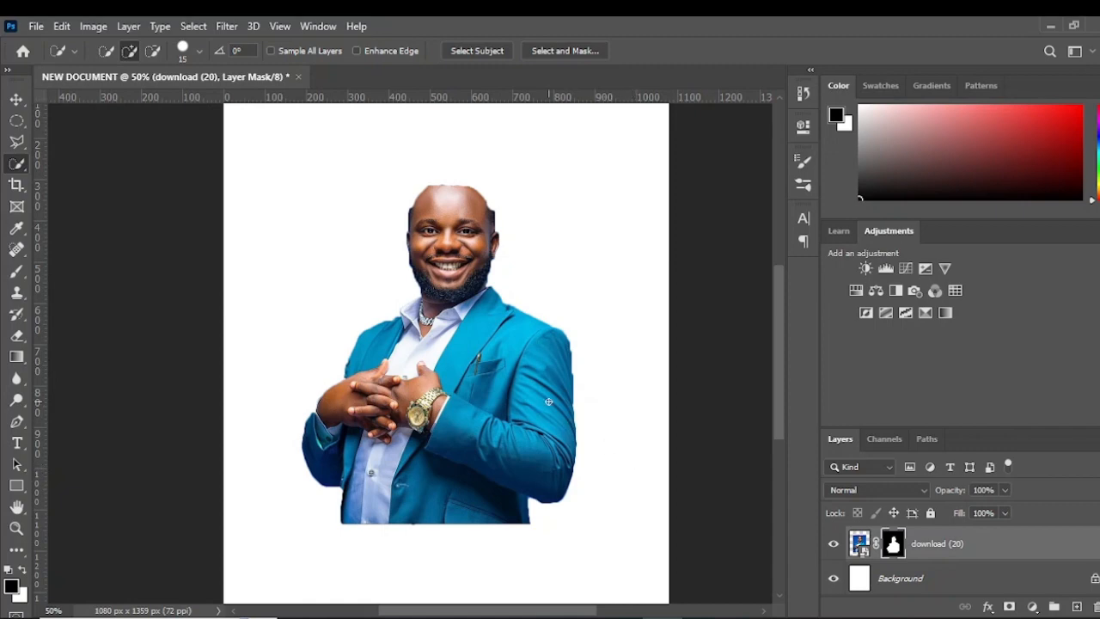
scroll(582, 393, "up", 4)
scroll(632, 380, "down", 2)
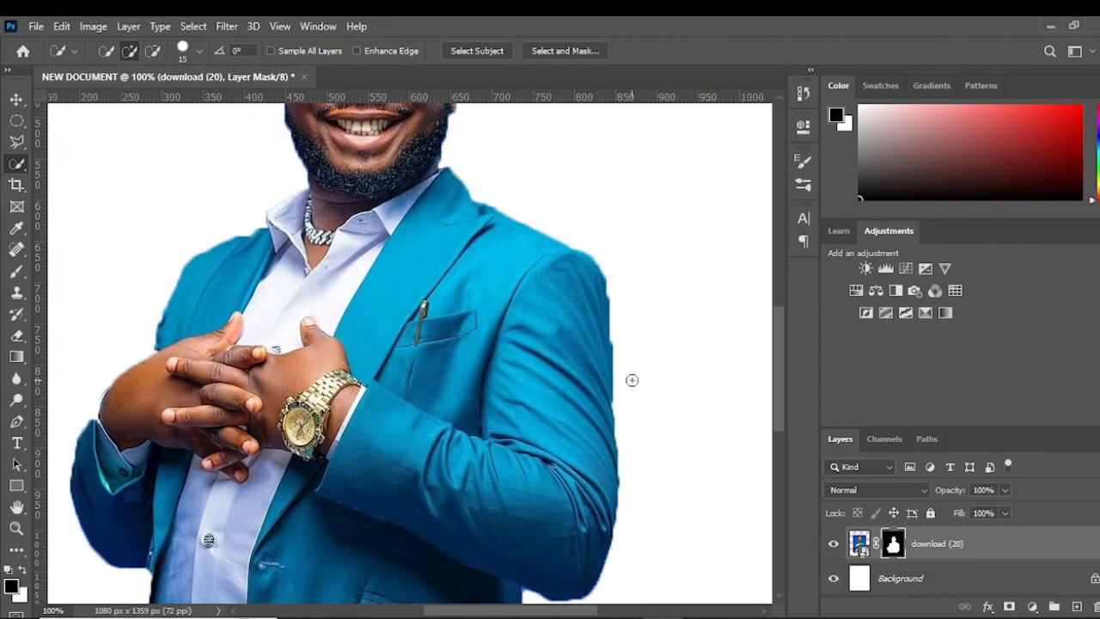
scroll(663, 390, "down", 2)
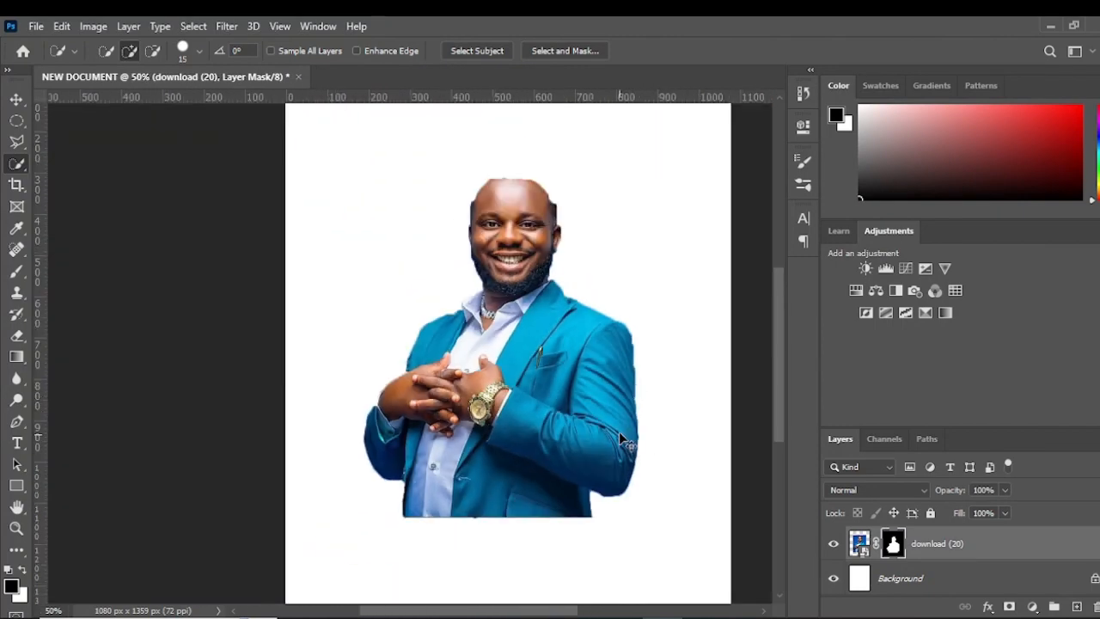
key("ctrl+z")
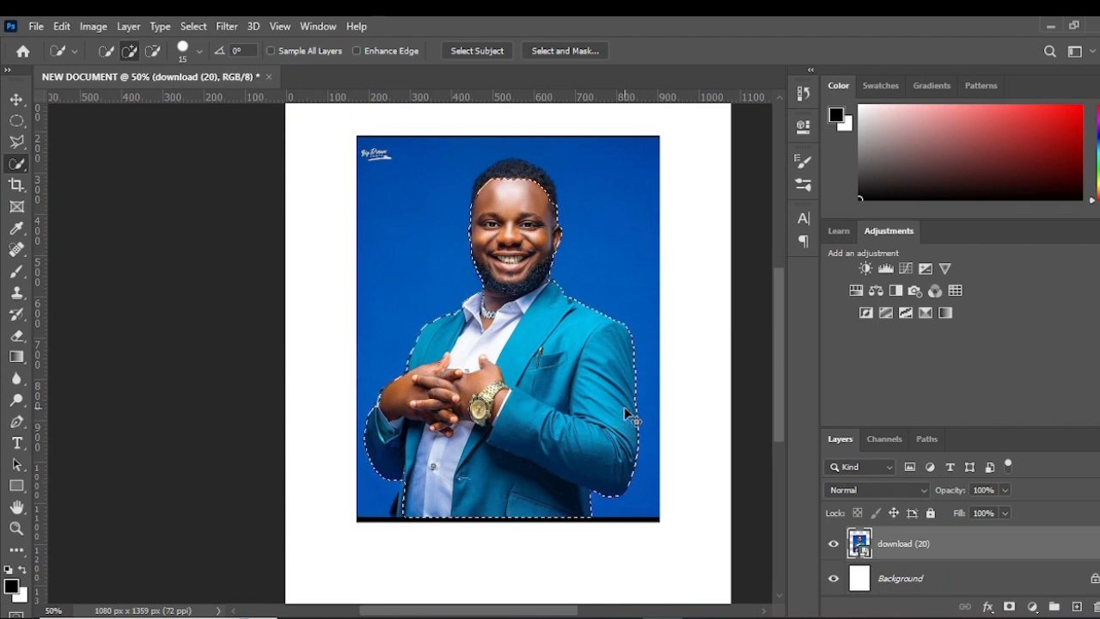
key("ctrl+d")
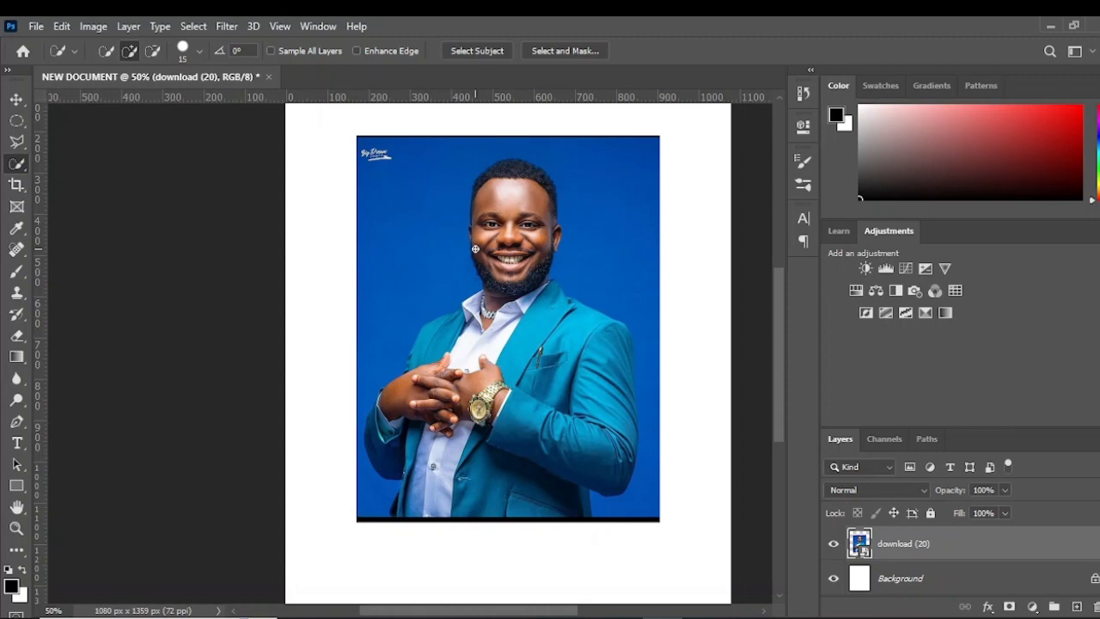
- Switch to the Move tool and select the man on the download (20) layer with Select Subject
left_click(18, 101)
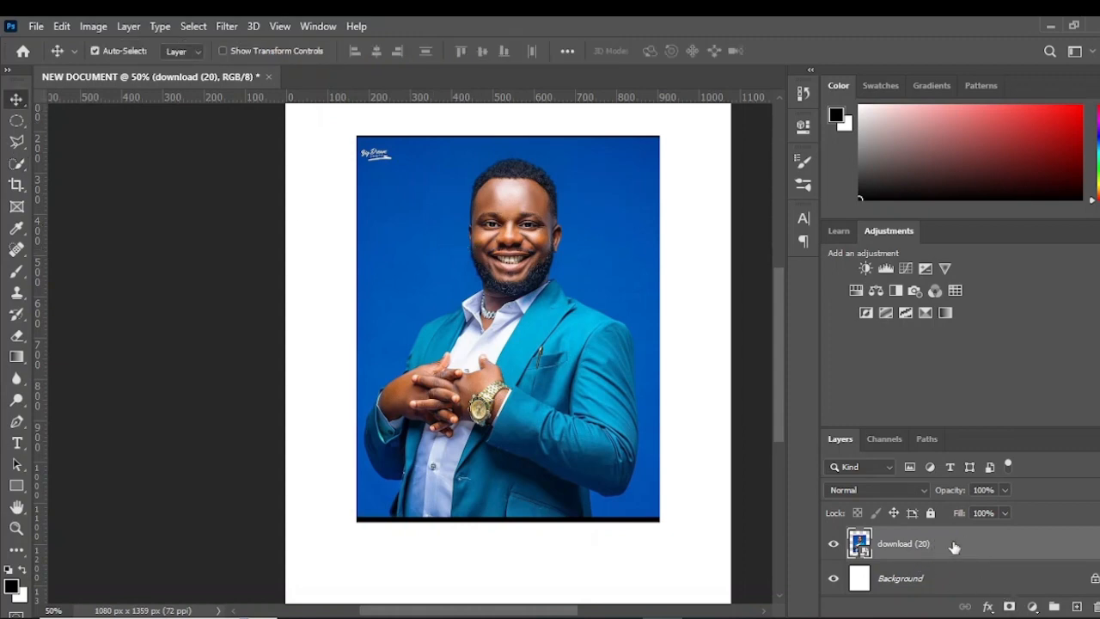
left_click(194, 26)
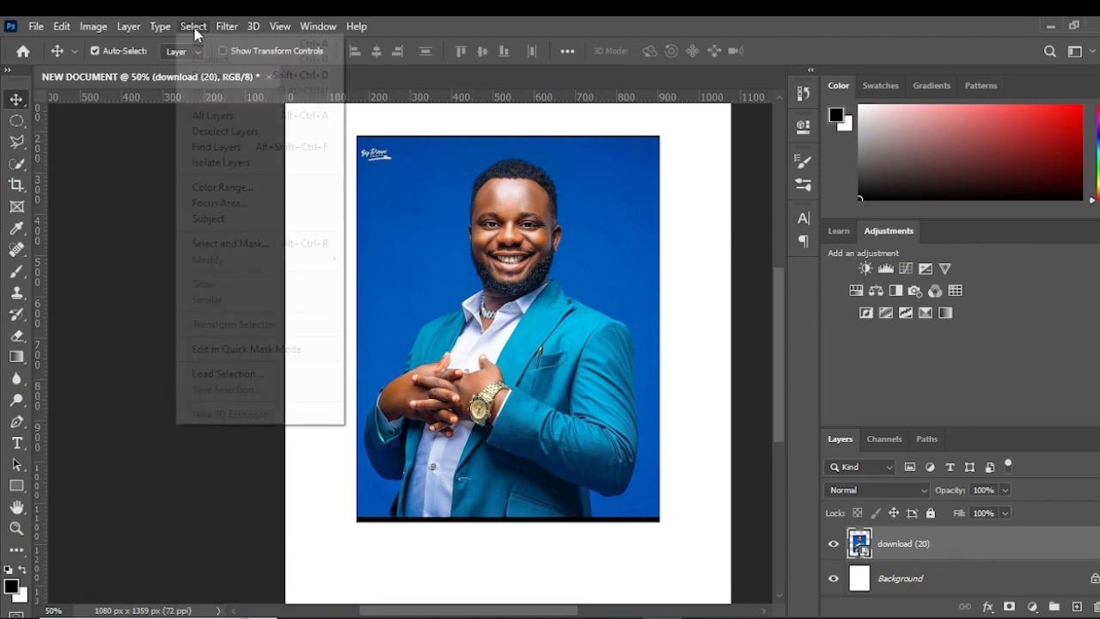
left_click(206, 219)
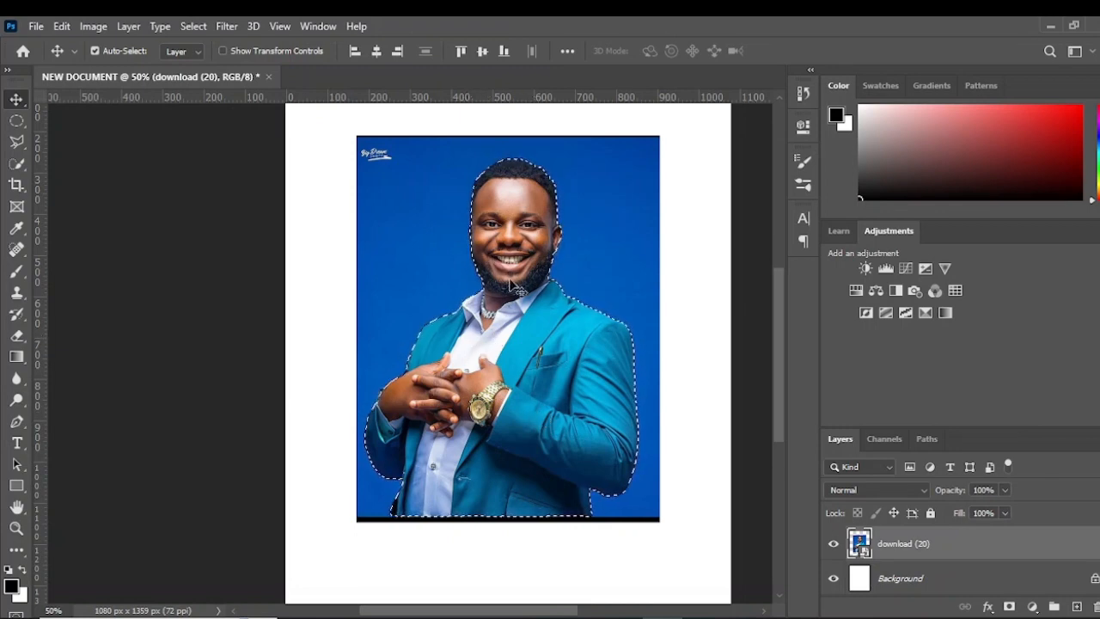
left_click(194, 26)
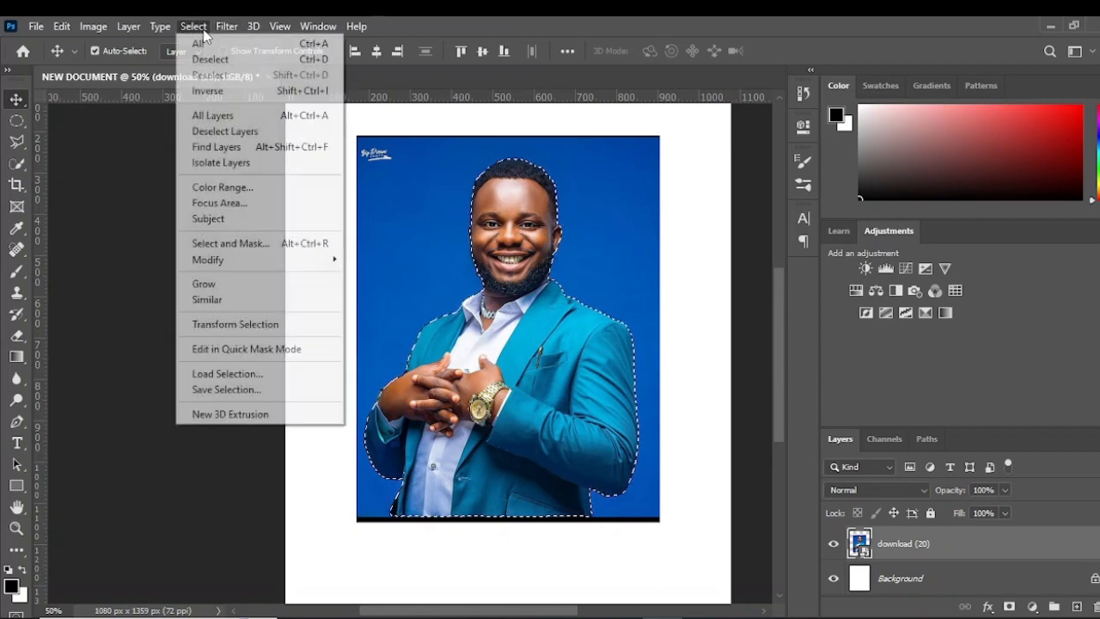
left_click(215, 218)
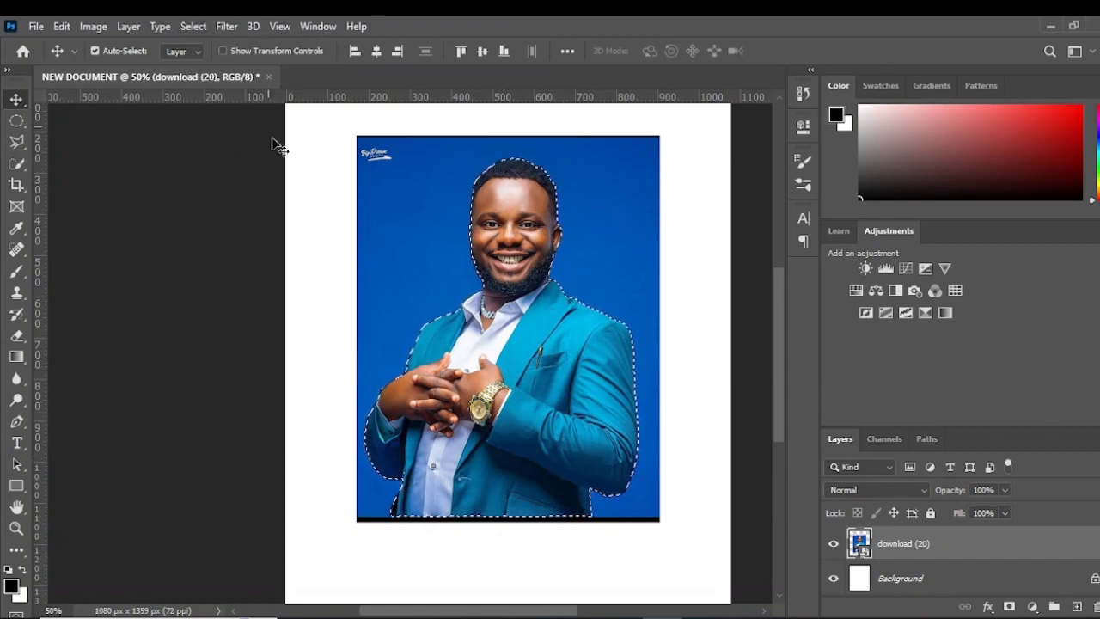
- Open Select and Mask for the subject selection and bring up its output settings
left_click(196, 27)
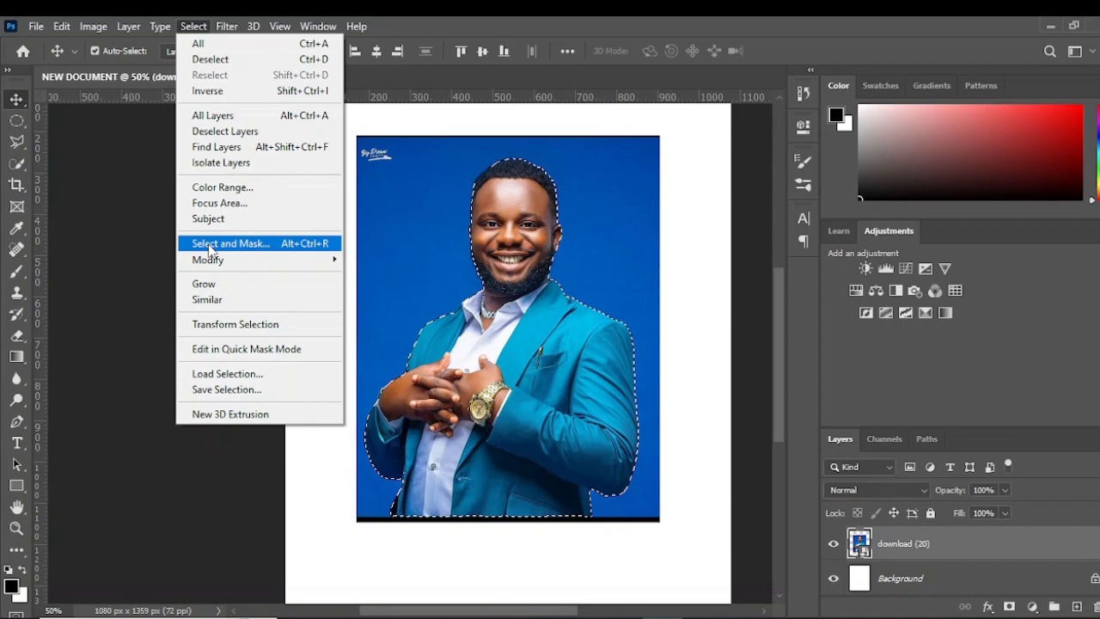
left_click(209, 245)
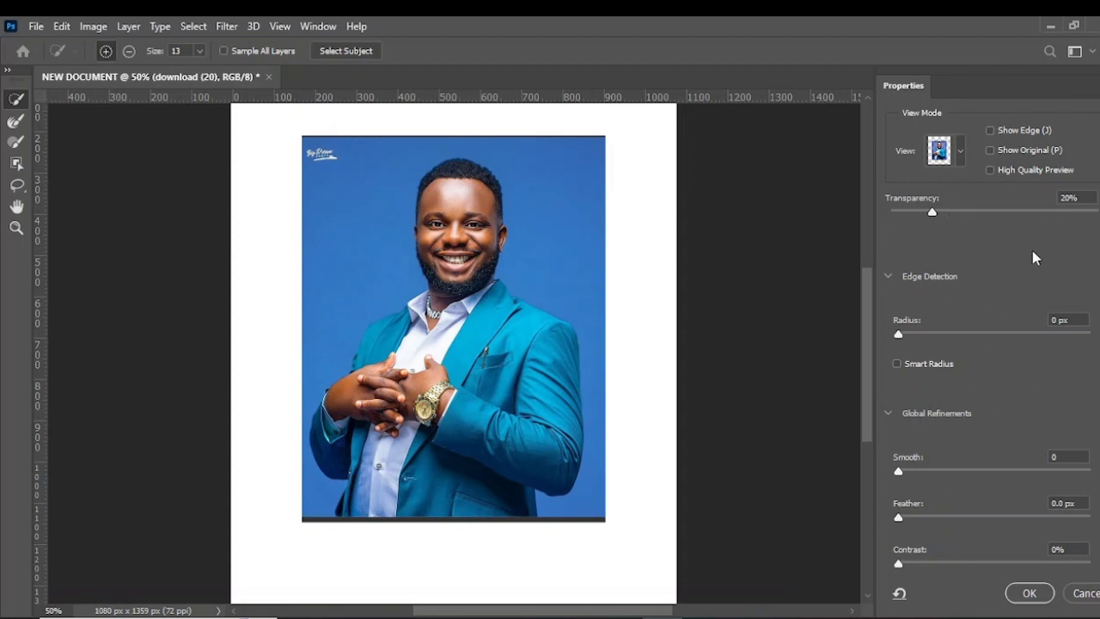
scroll(1023, 258, "down", 5)
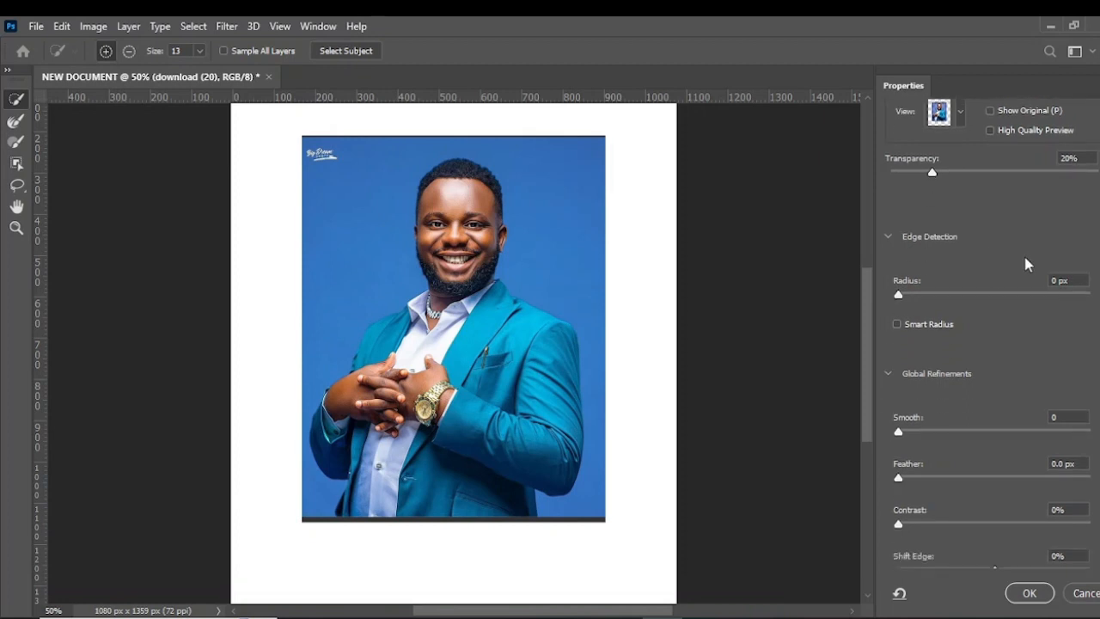
scroll(1035, 255, "down", 3)
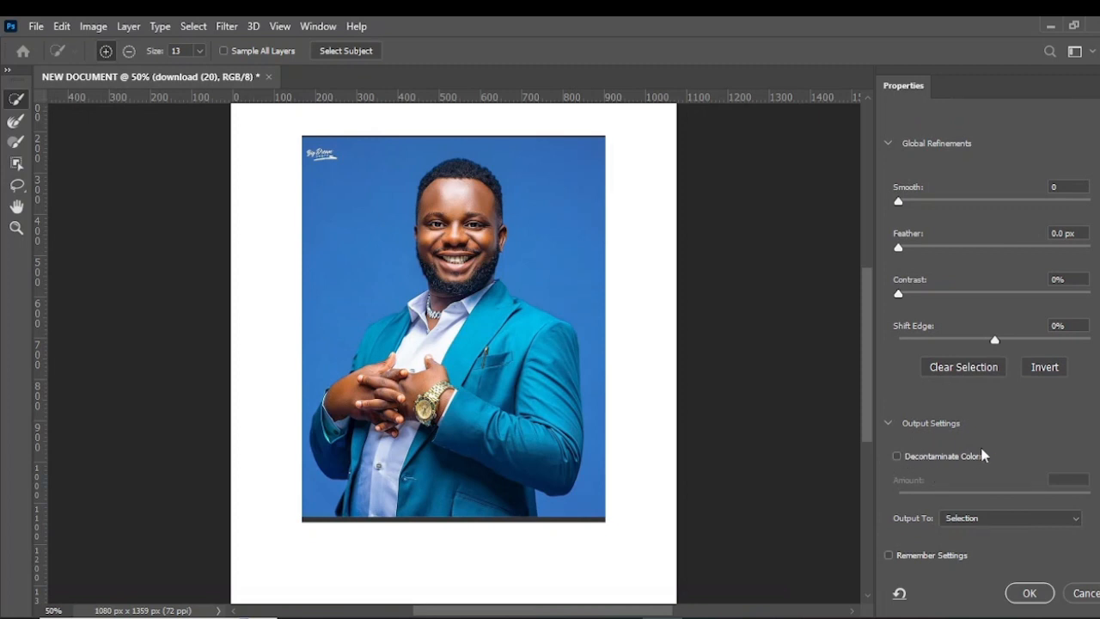
left_click(890, 423)
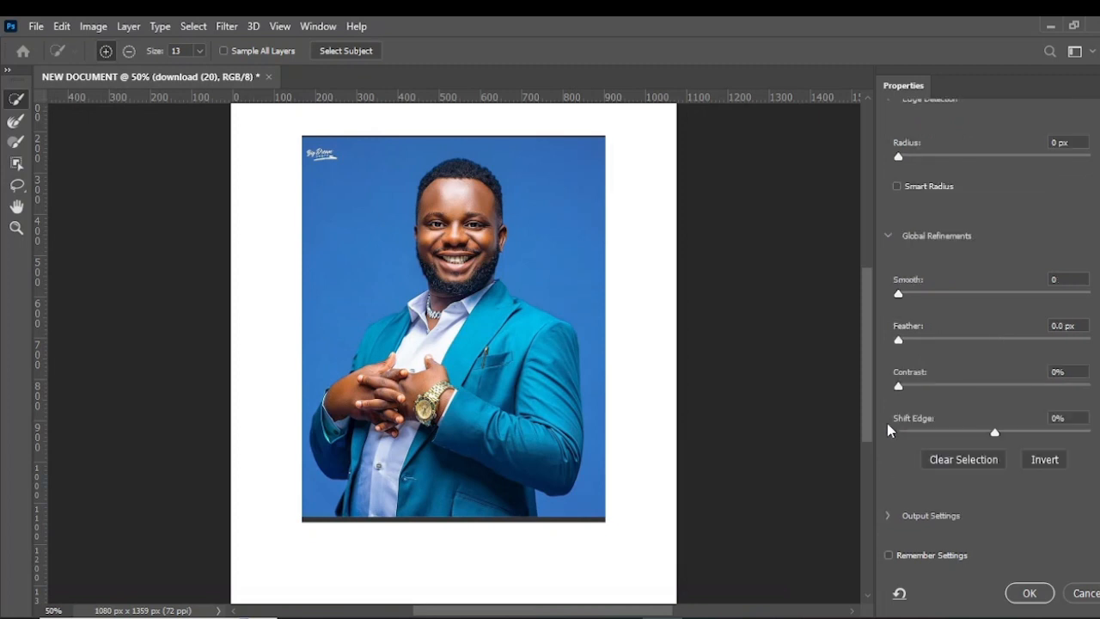
left_click(890, 520)
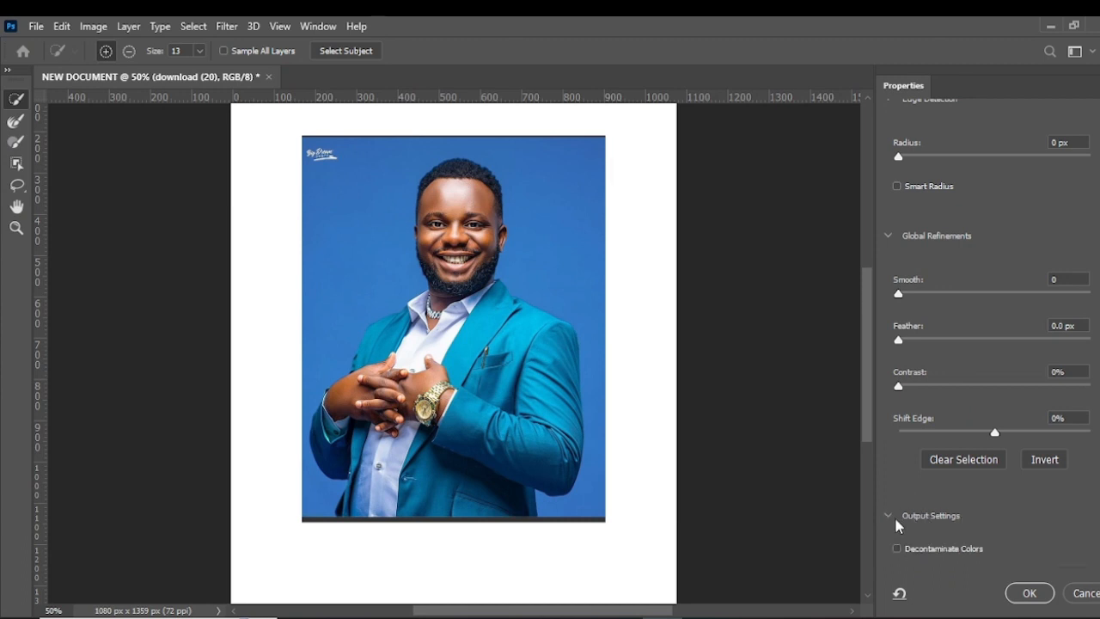
scroll(932, 529, "down", 1)
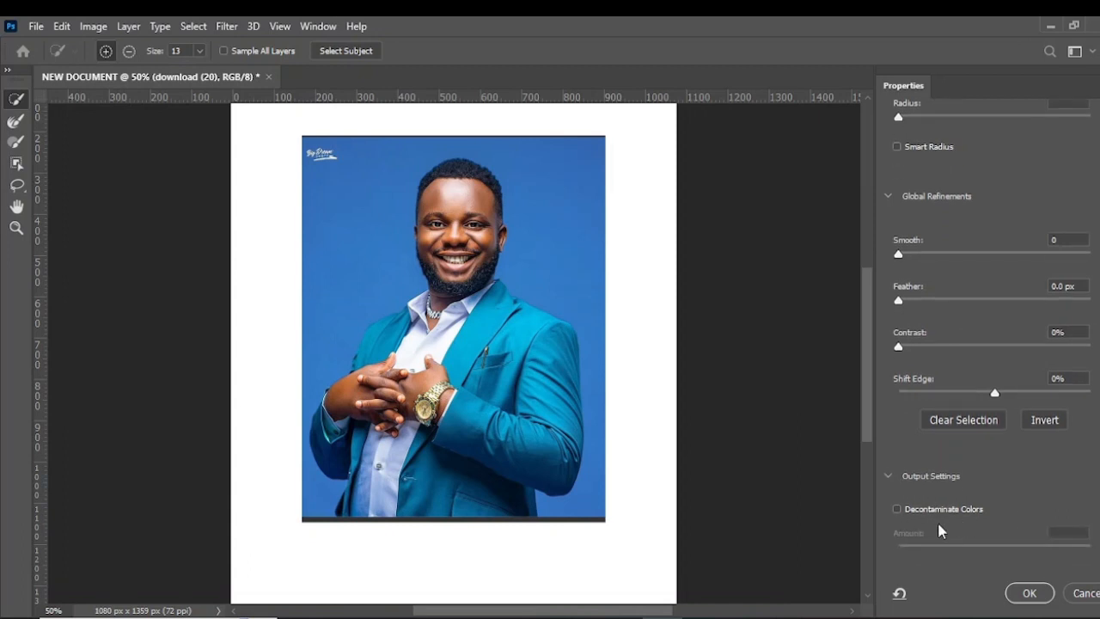
- Enable Decontaminate Colors and output the refined selection to a New Layer
left_click(899, 510)
scroll(962, 511, "down", 1)
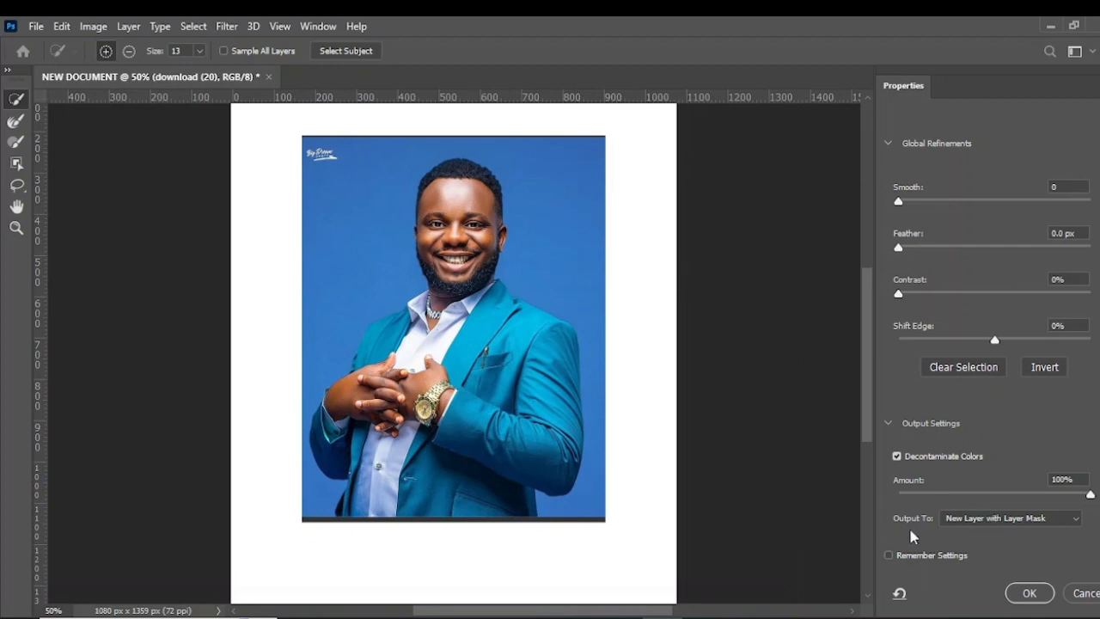
left_click(1075, 518)
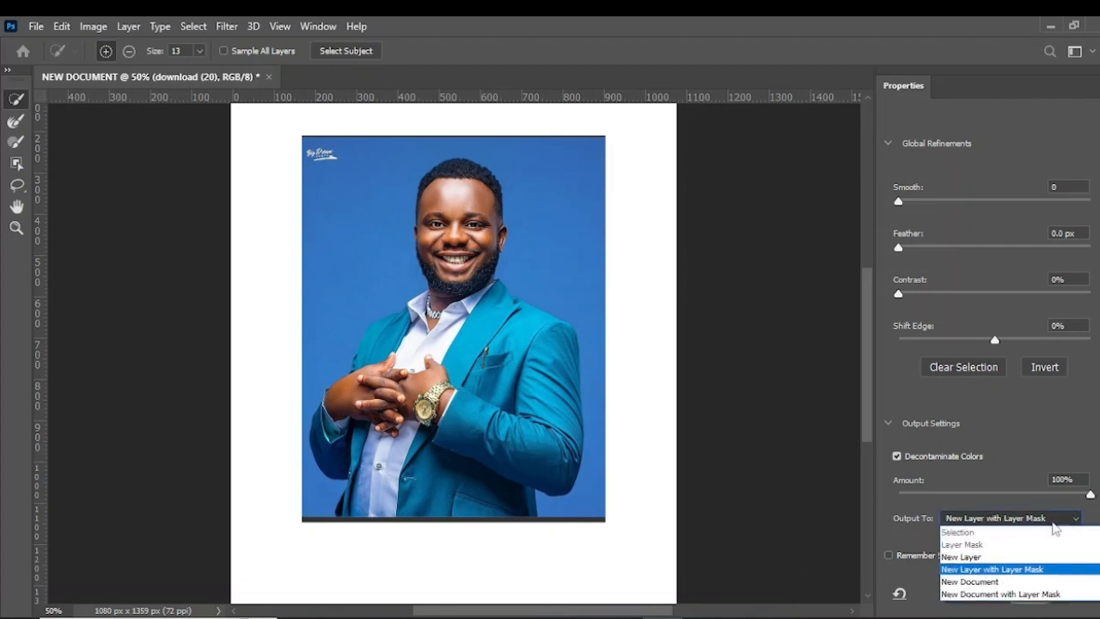
left_click(972, 556)
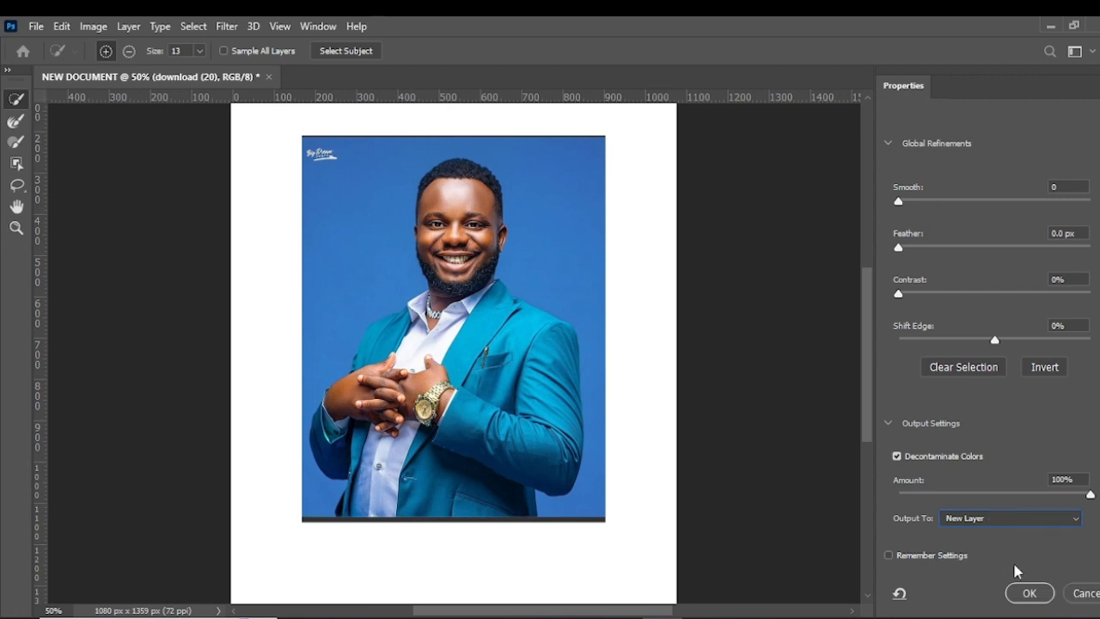
left_click(1030, 593)
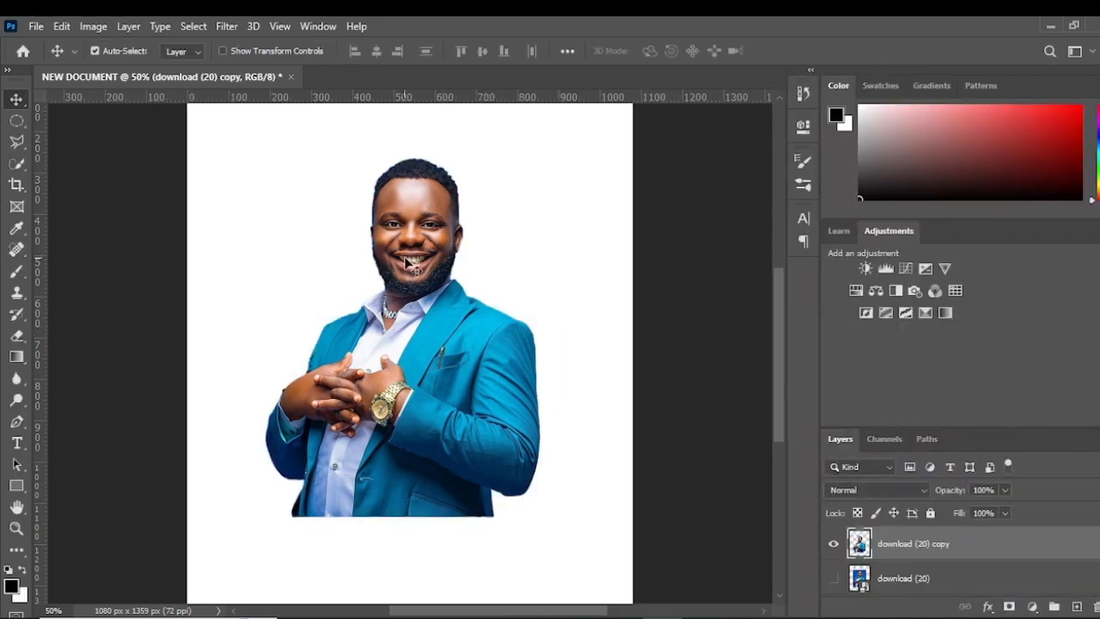
- Try moving the cut-out man on the page, and undo both the move and the new layer output
scroll(443, 247, "down", 3)
scroll(437, 254, "up", 3)
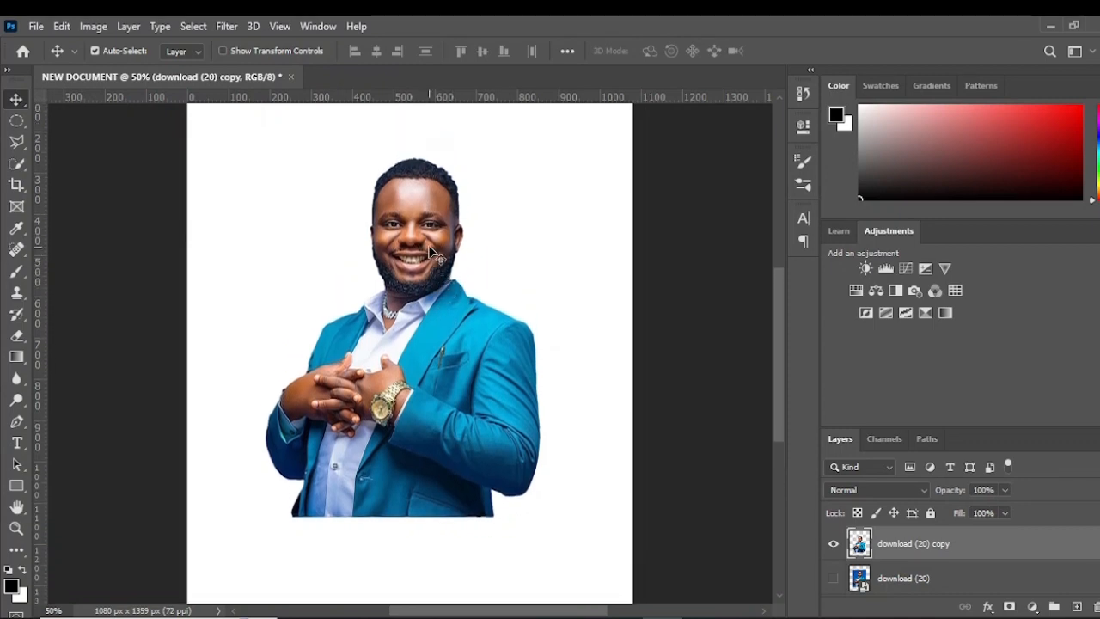
left_click_drag(426, 245, 473, 201)
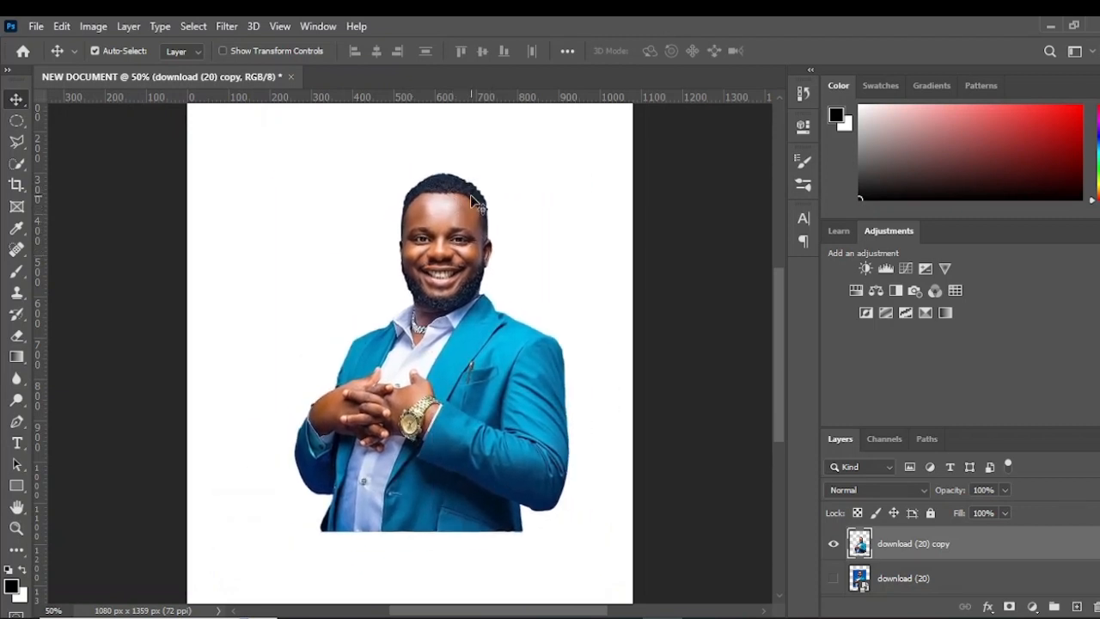
key("ctrl+z")
key("ctrl+z")
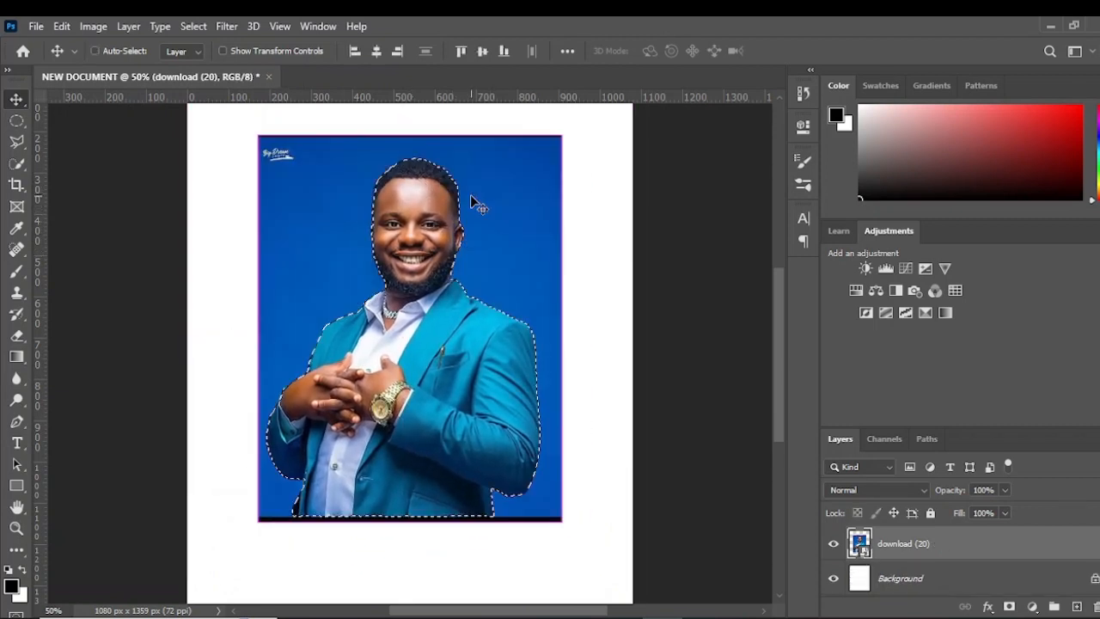
- Clear the current selection and select the man again with Select Subject
key("ctrl+d")
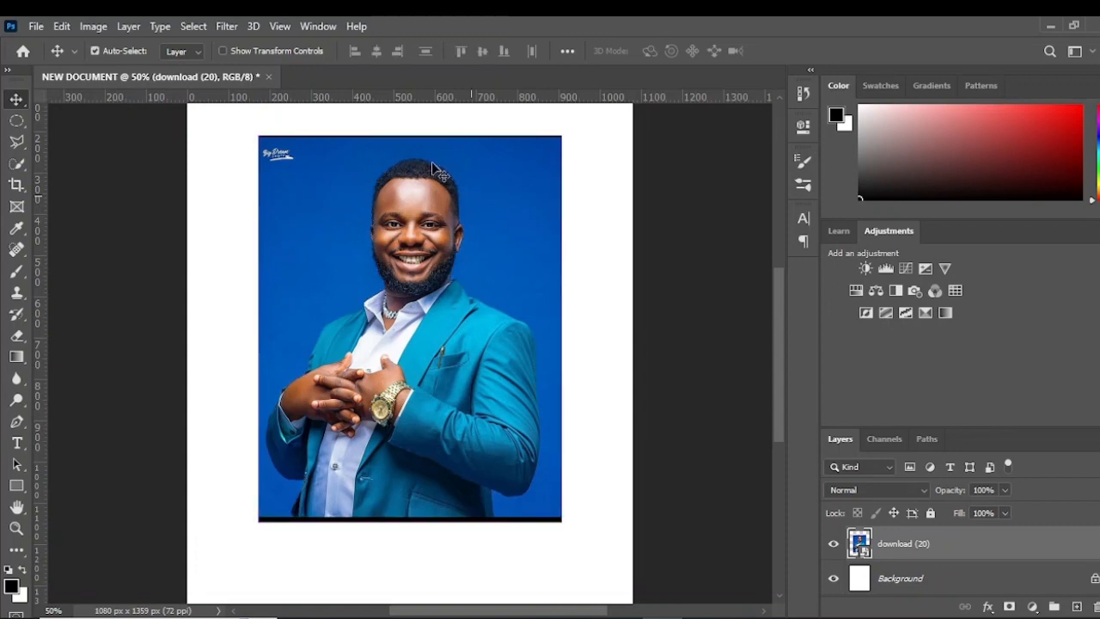
left_click(193, 27)
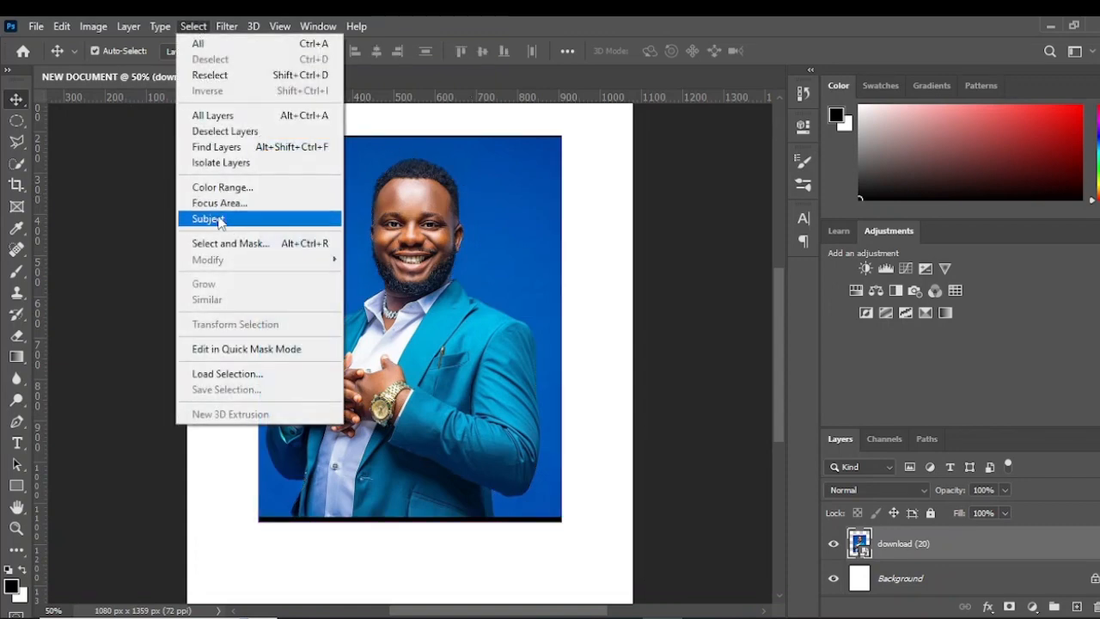
left_click(209, 219)
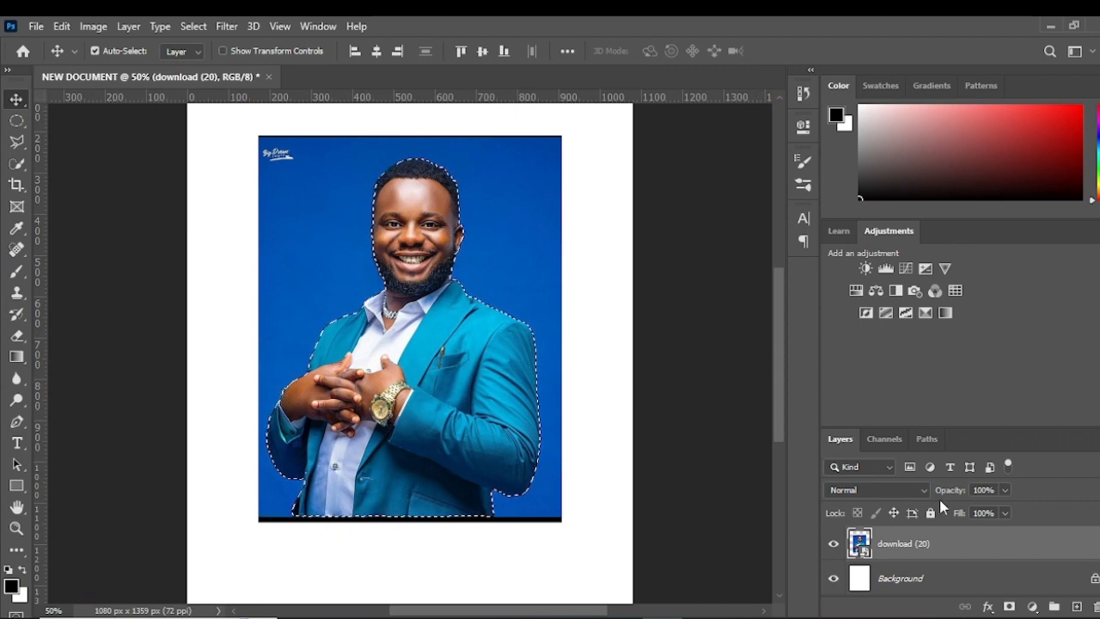
- Add a layer mask from the man's selection and shift the masked cut-out slightly on the page
left_click(1009, 607)
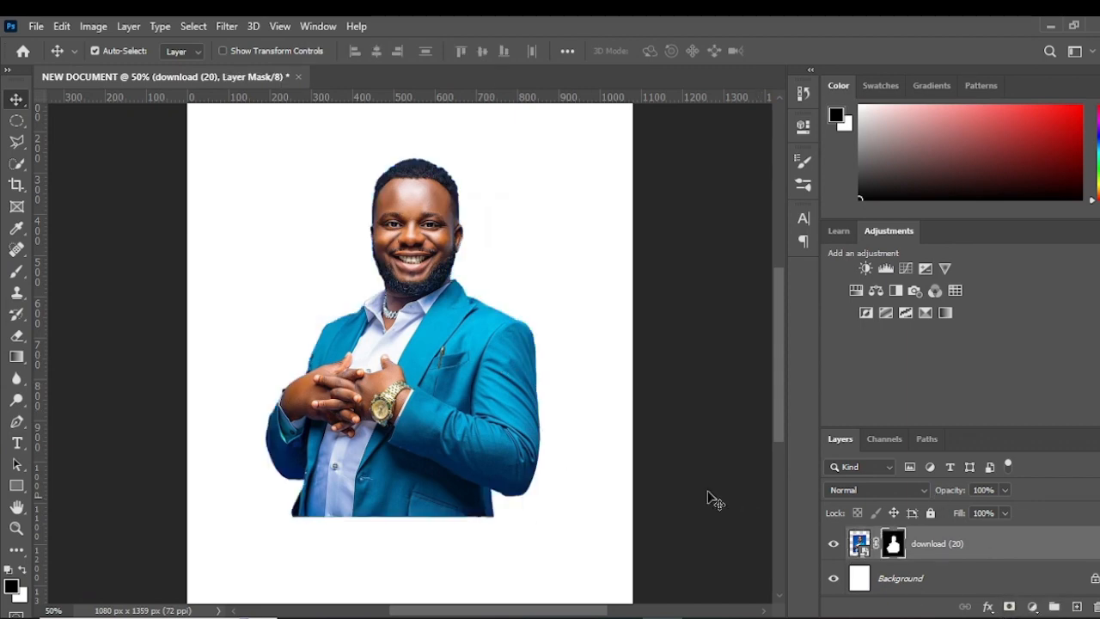
left_click_drag(458, 352, 477, 299)
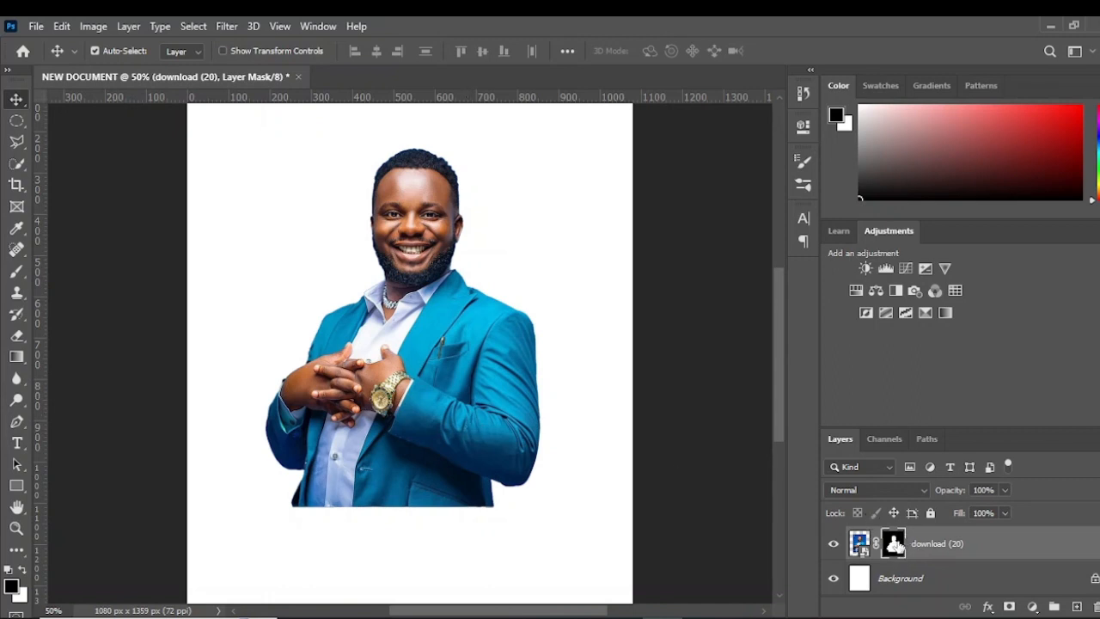
mouse_move(433, 359)
left_mouse_down()
mouse_move(427, 392)
mouse_move(438, 391)
mouse_move(430, 369)
mouse_move(452, 354)
mouse_move(459, 391)
mouse_move(450, 359)
left_mouse_up()
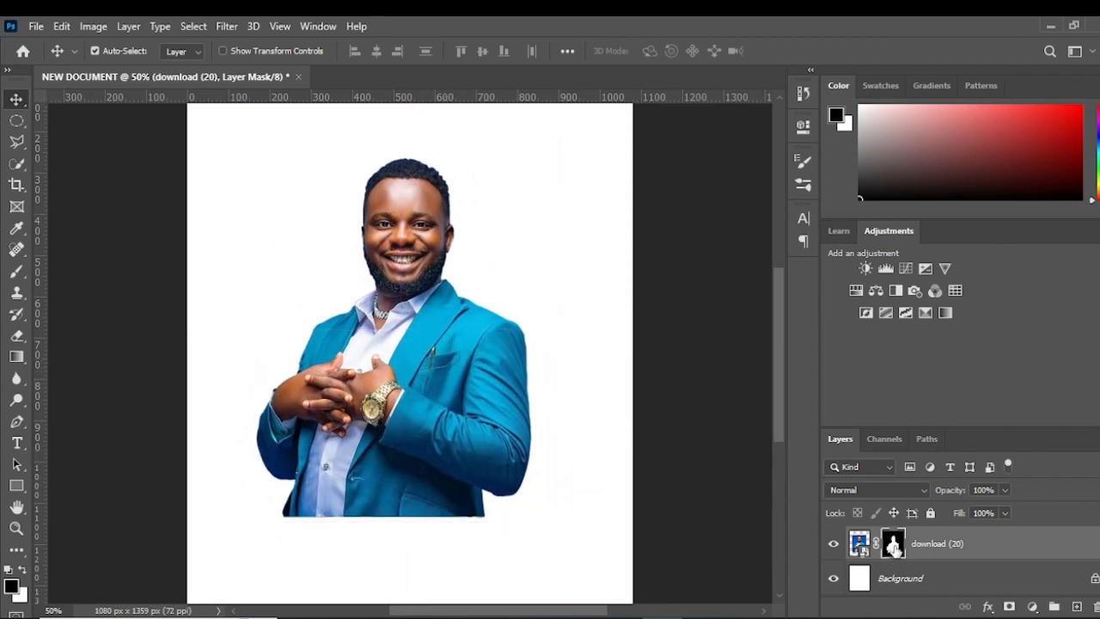
- Open Select and Mask for the man's layer mask and bring up its output settings
right_click(895, 547)
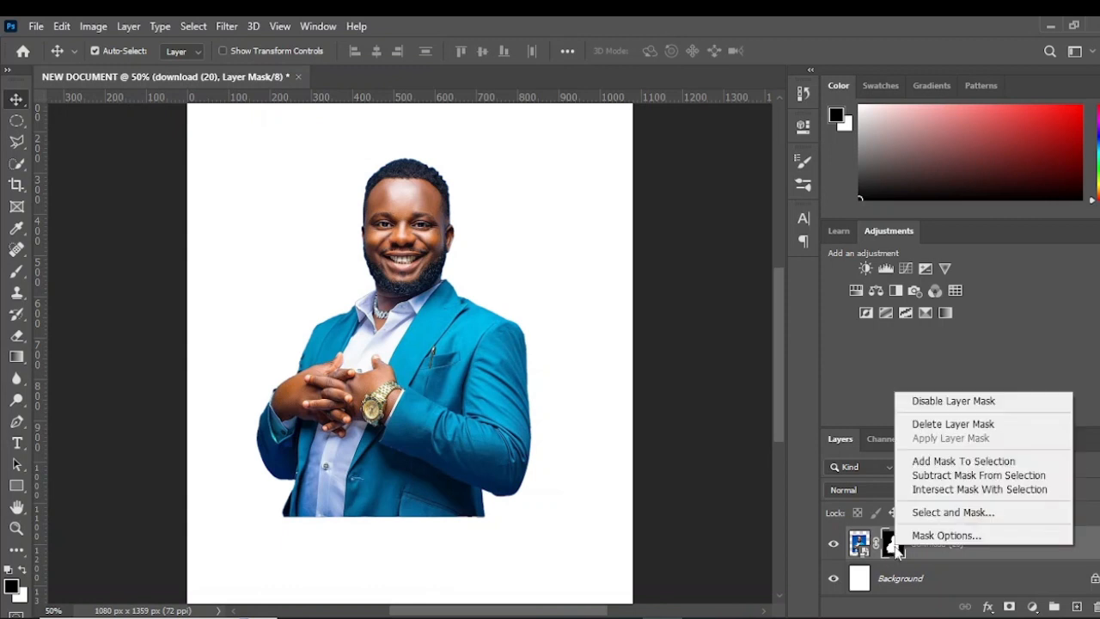
left_click(930, 513)
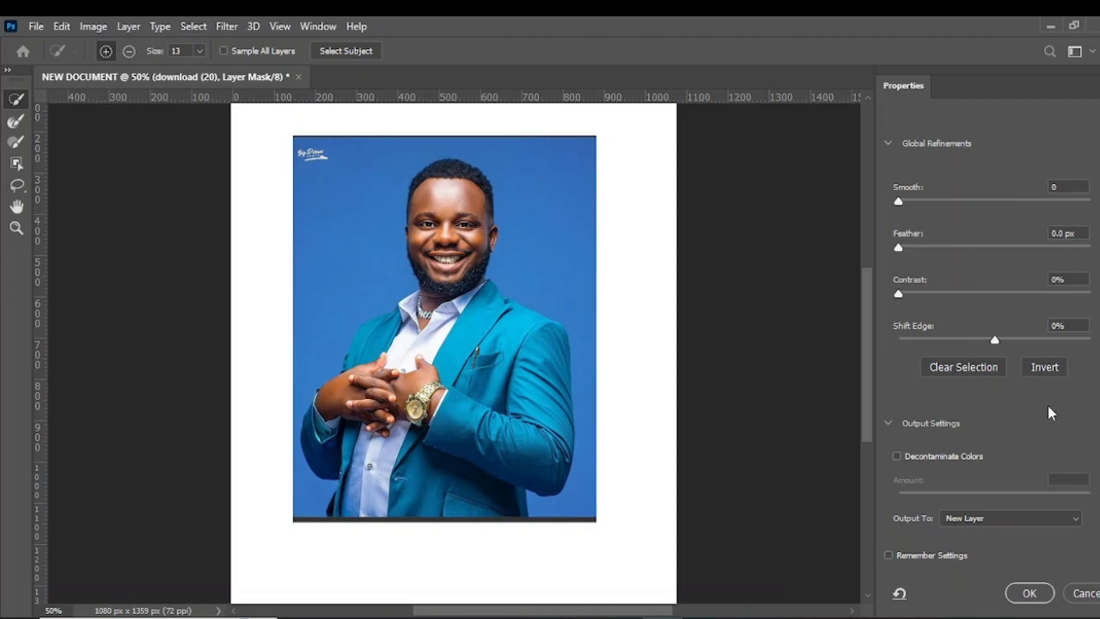
left_click(887, 423)
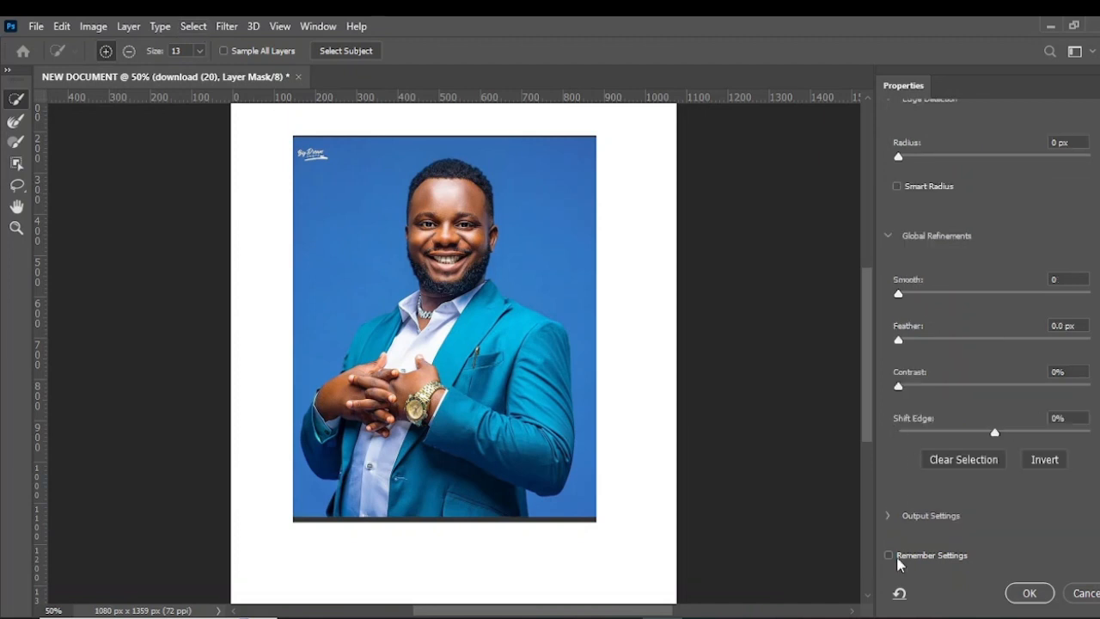
left_click(888, 514)
scroll(943, 531, "down", 2)
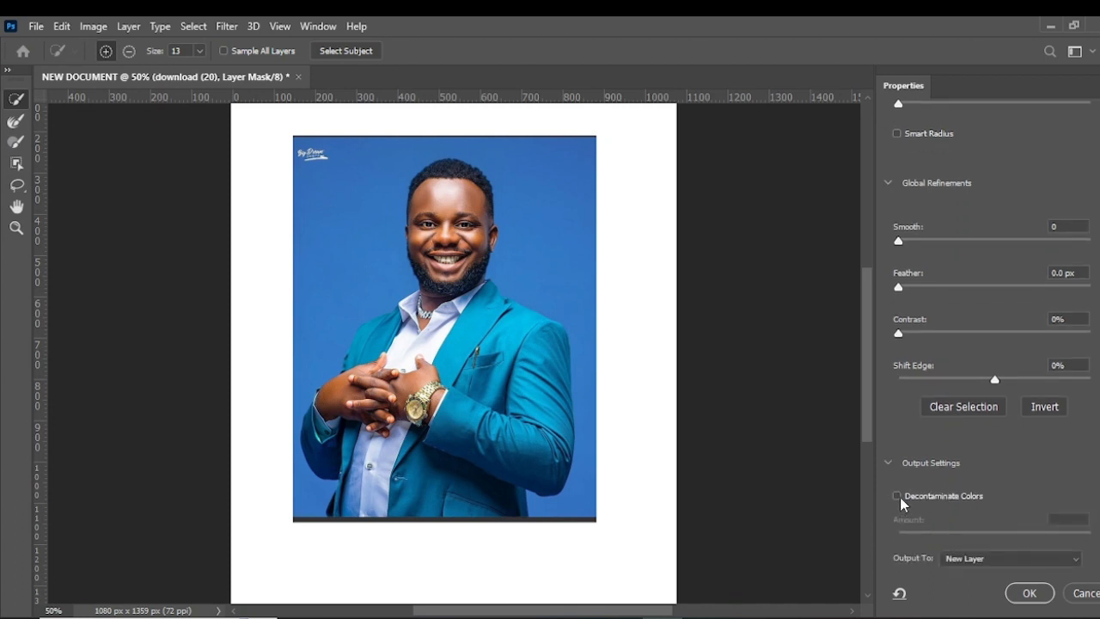
- Enable Decontaminate Colors and output the refined mask to a New Layer
left_click(897, 496)
scroll(1010, 530, "down", 2)
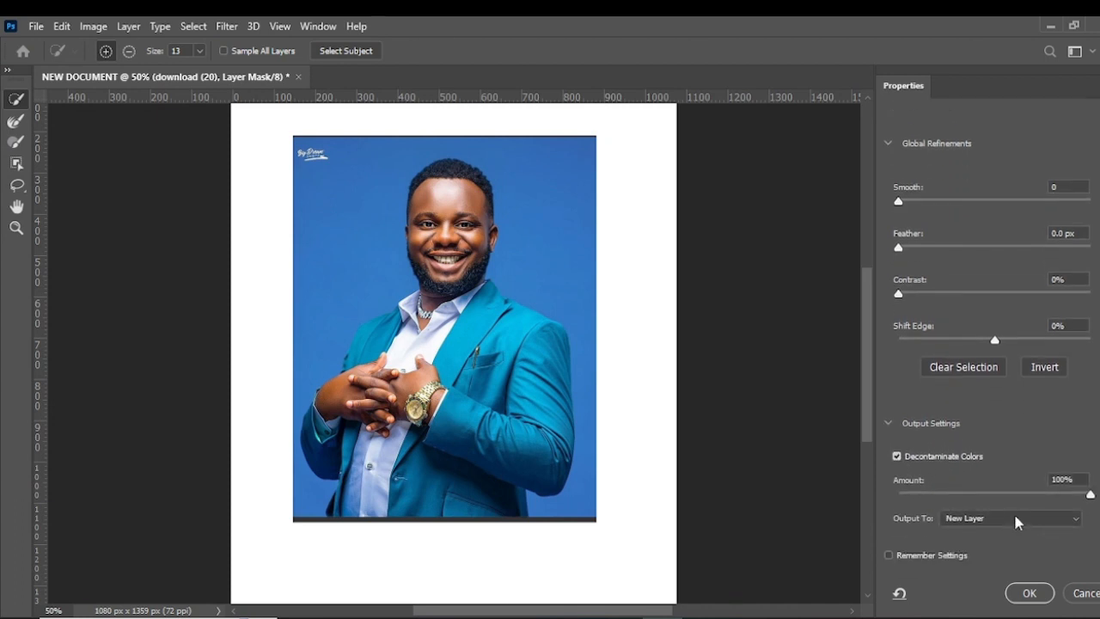
left_click(1015, 519)
left_click(972, 557)
left_click(1030, 594)
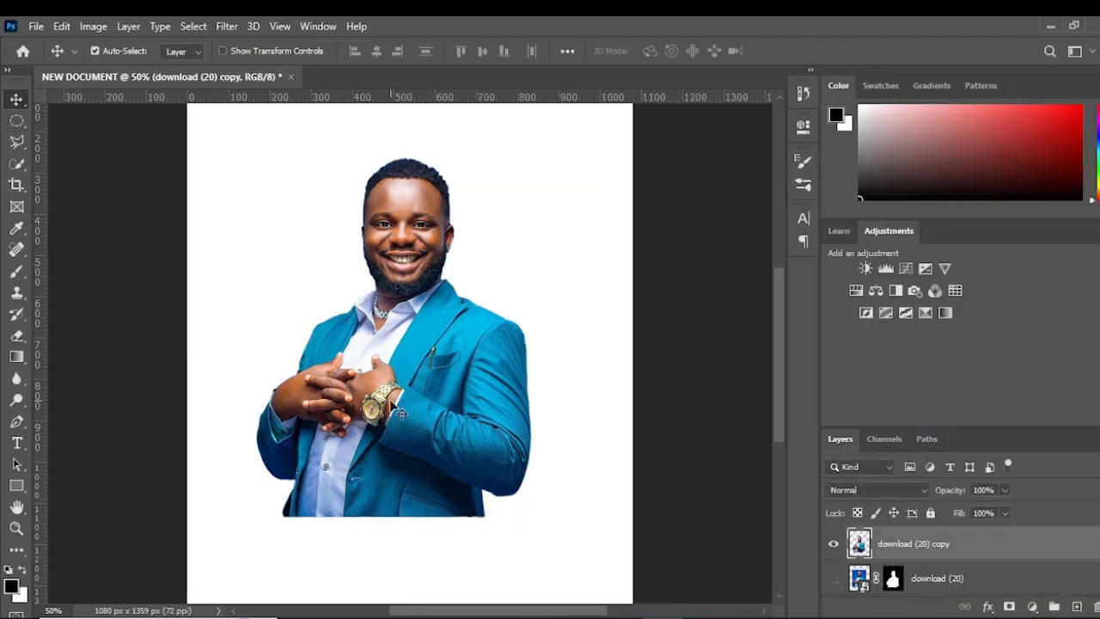
scroll(427, 374, "up", 3)
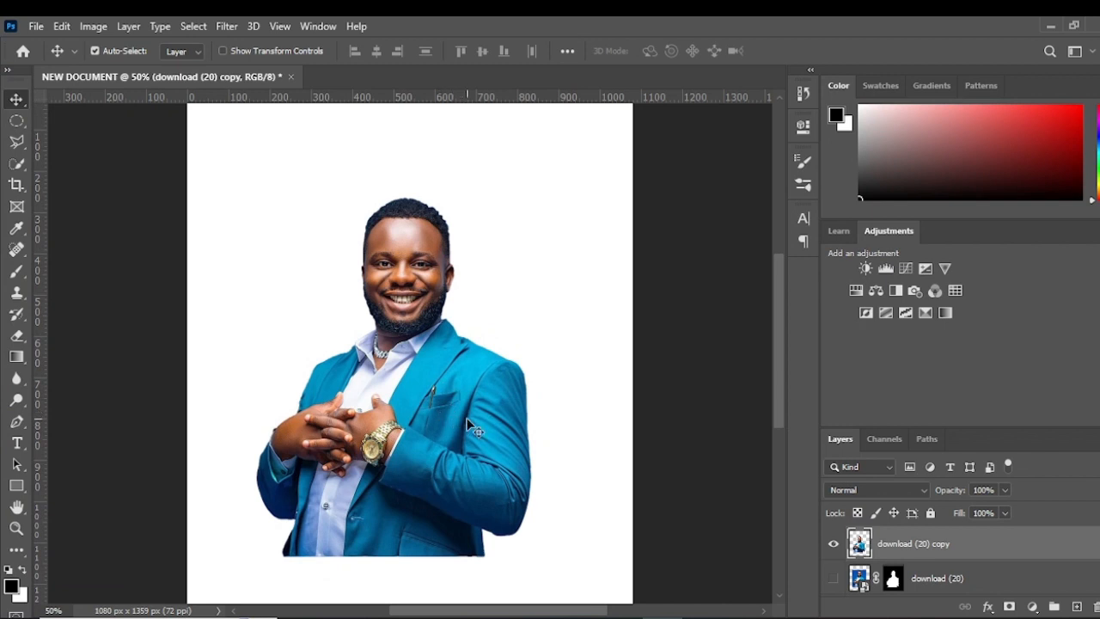
- Hide the man's cut-out layer and place the businesswoman-executive-professional-success-concept image as an embedded object at its default size
left_click(833, 543)
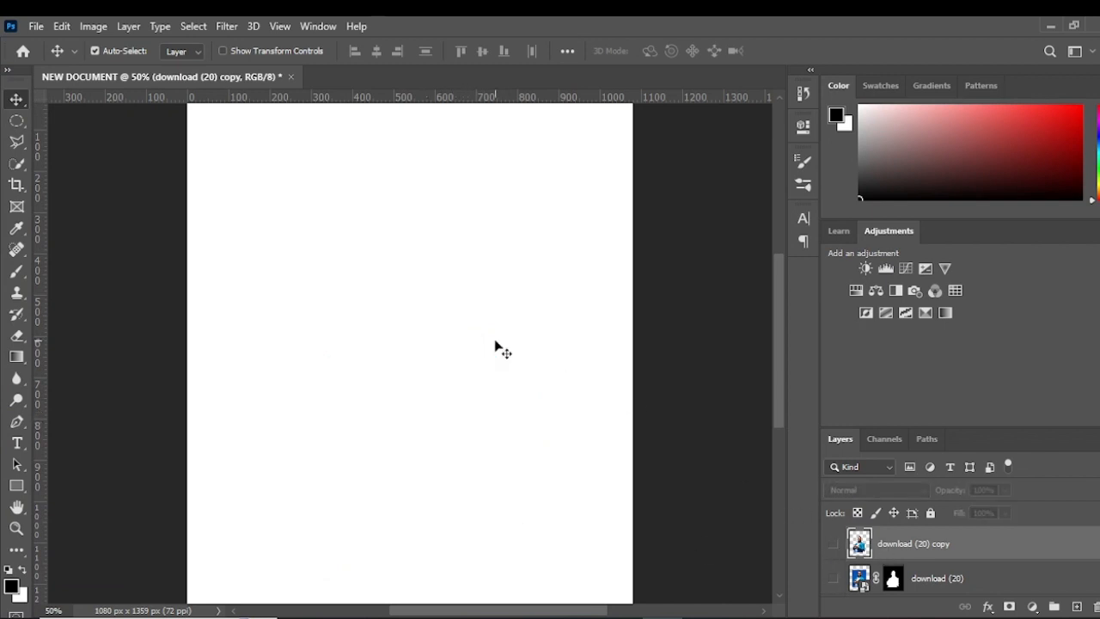
key("ctrl+minus")
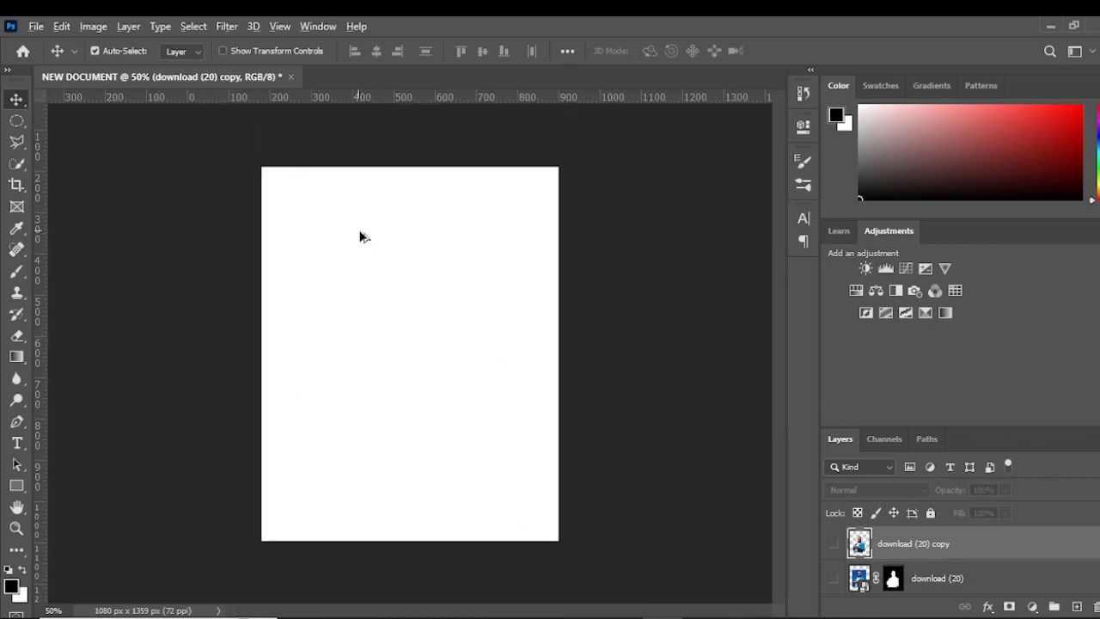
left_click(40, 25)
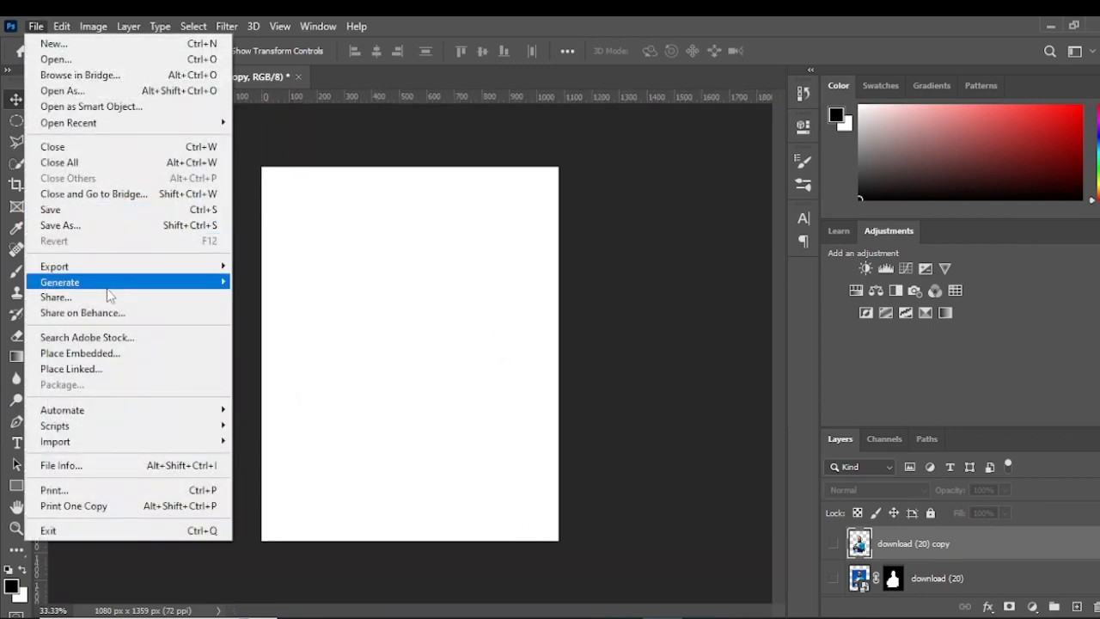
left_click(111, 352)
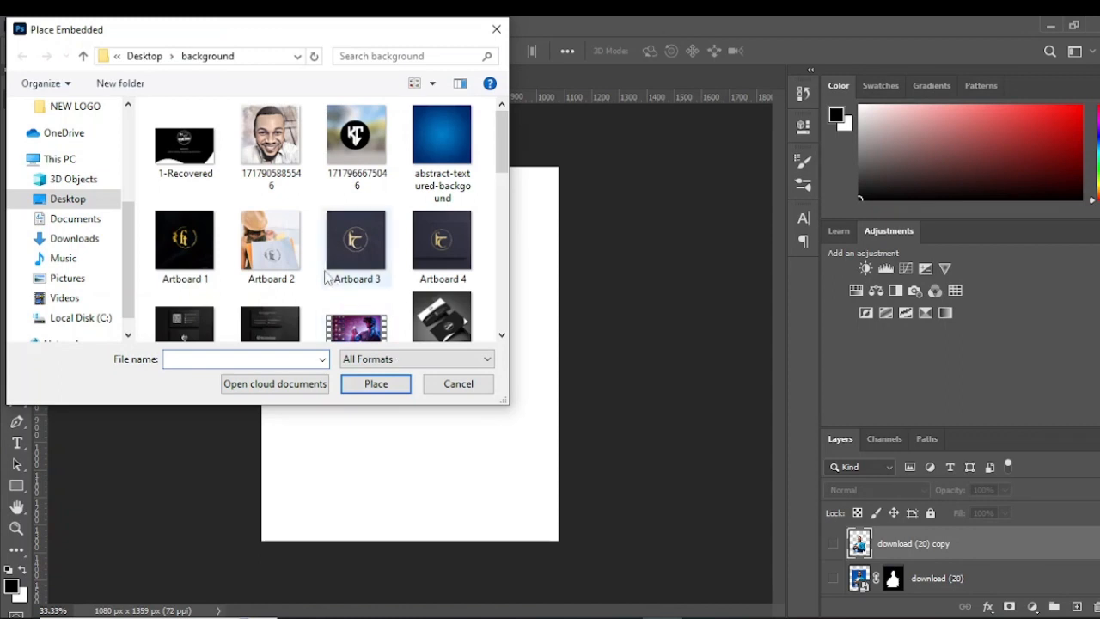
scroll(361, 258, "down", 3)
left_click(194, 276)
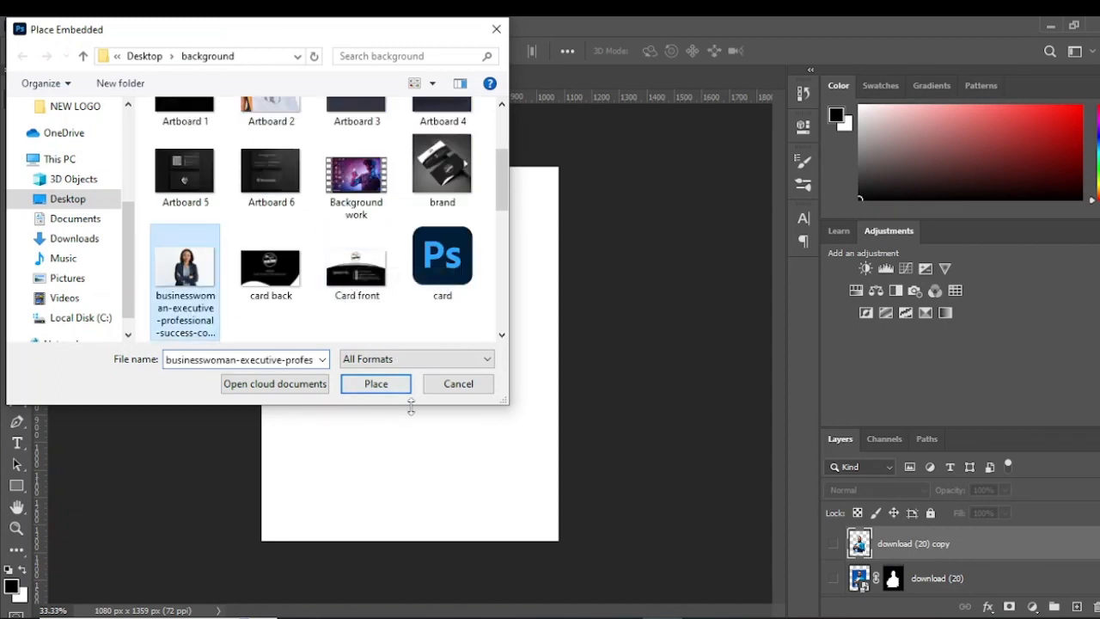
left_click(384, 386)
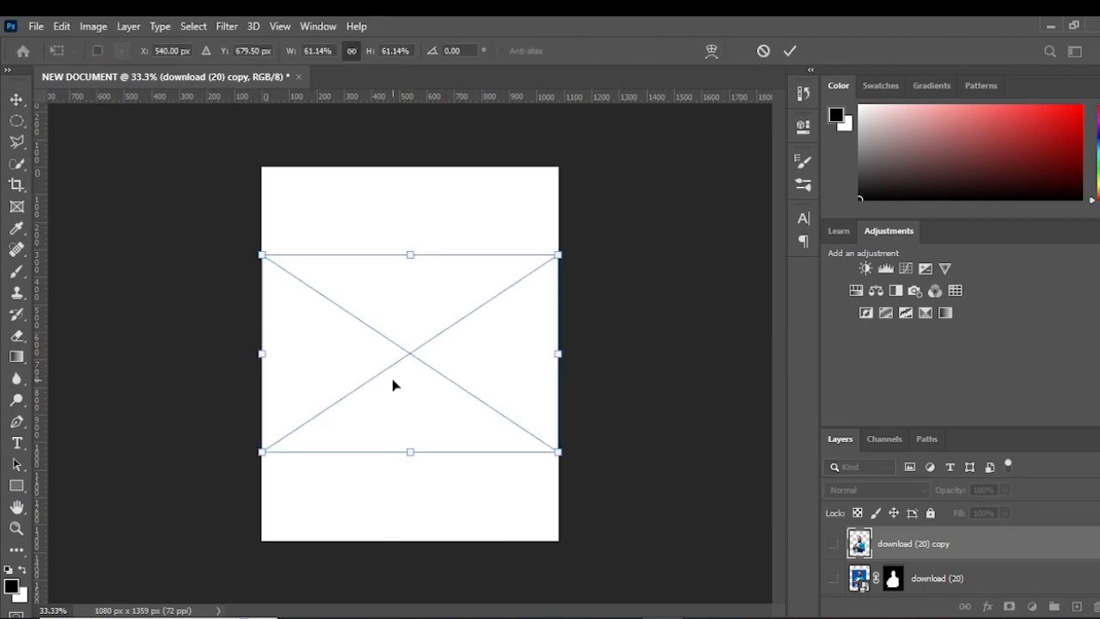
mouse_move(474, 339)
left_mouse_down()
mouse_move(479, 275)
mouse_move(489, 301)
mouse_move(476, 341)
left_mouse_up()
left_click(790, 52)
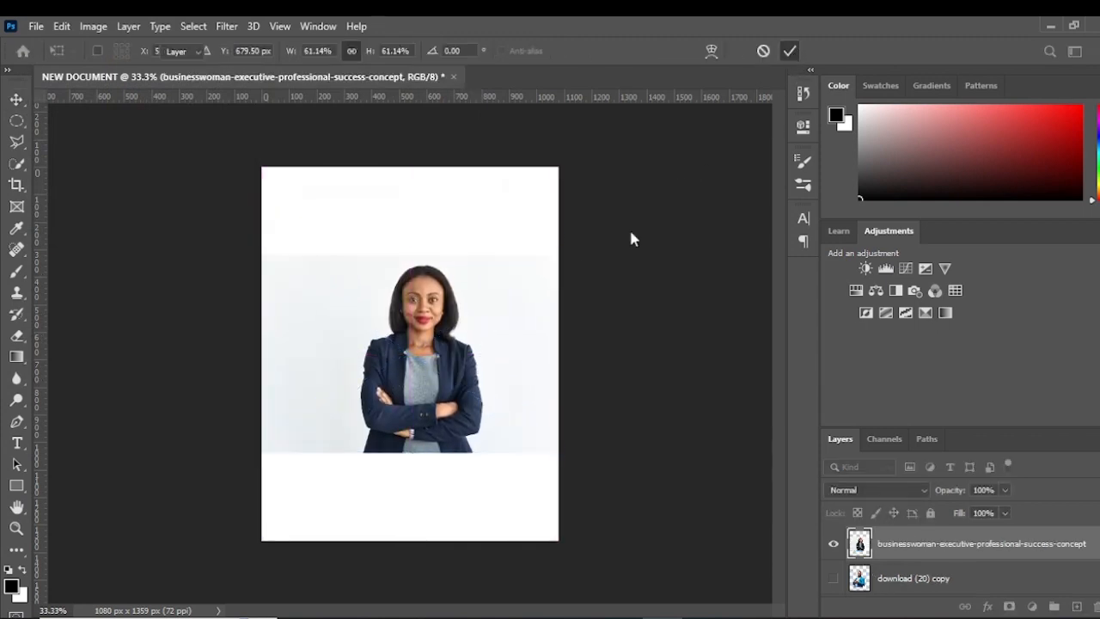
- Draw a black rectangle covering the whole page and put it beneath the businesswoman layer
left_click(17, 486)
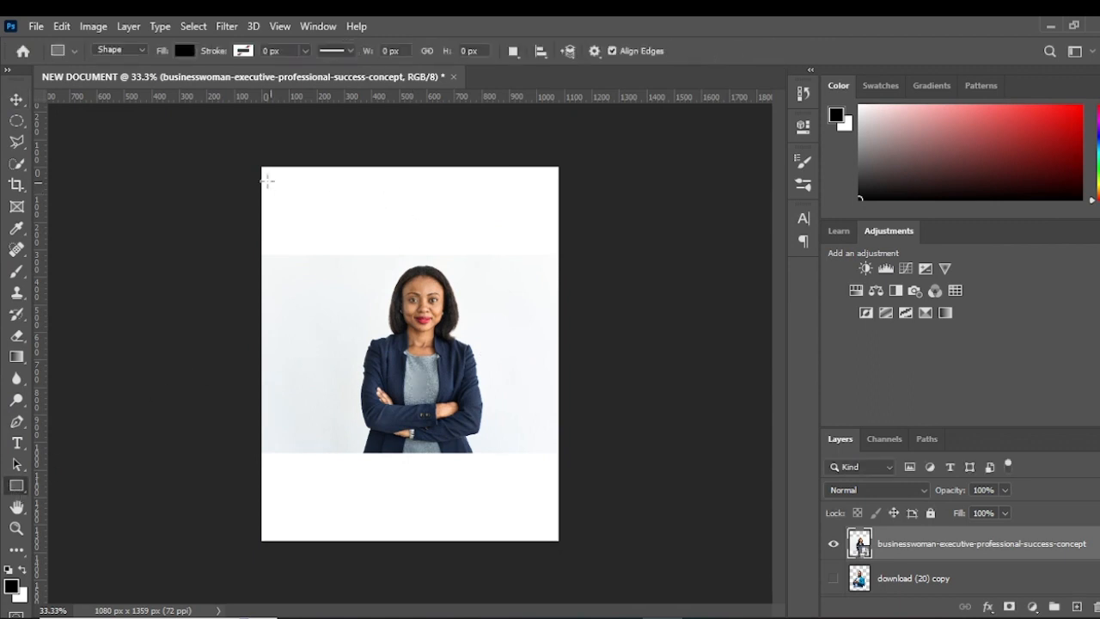
left_click_drag(566, 517, 559, 540)
left_click_drag(907, 580, 894, 540)
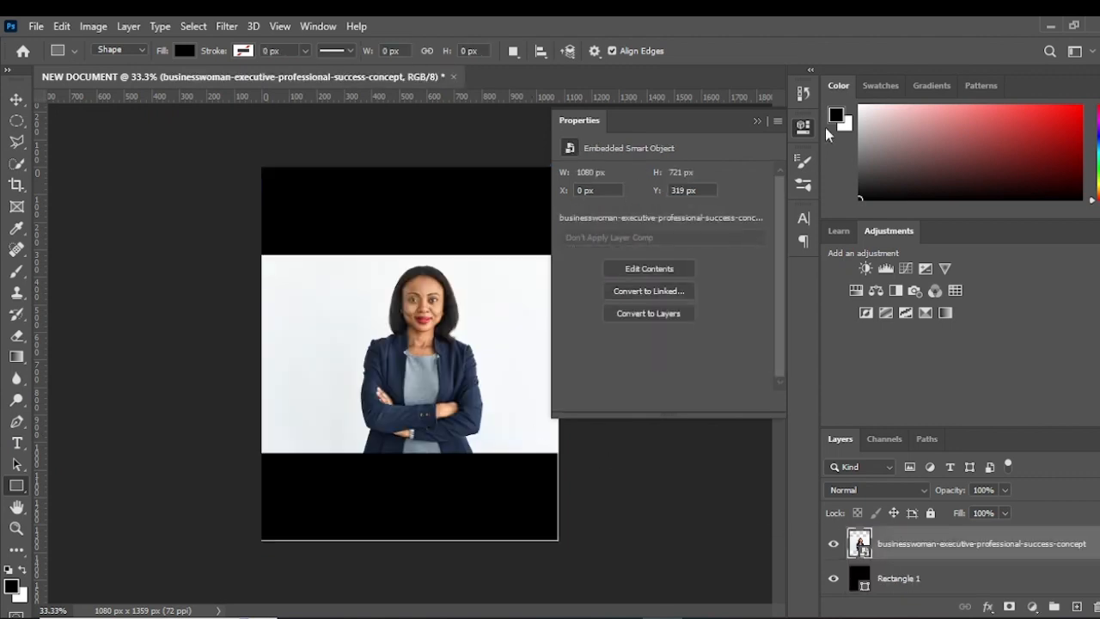
left_click(758, 121)
left_click(17, 101)
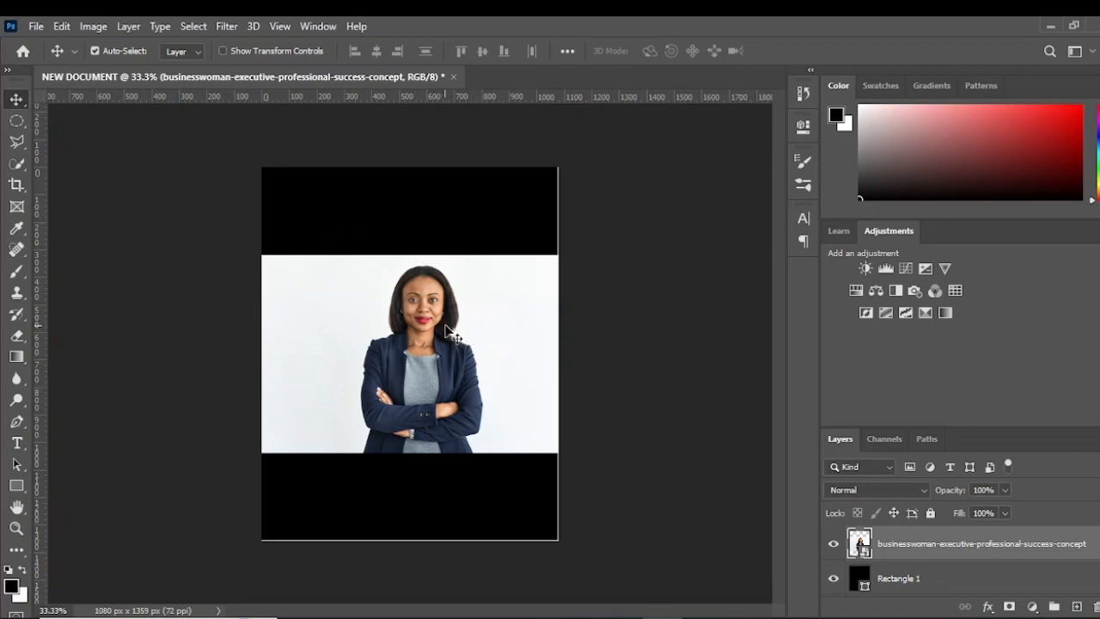
- Select the woman in the placed photo automatically with the Subject selection command
scroll(438, 365, "up", 2)
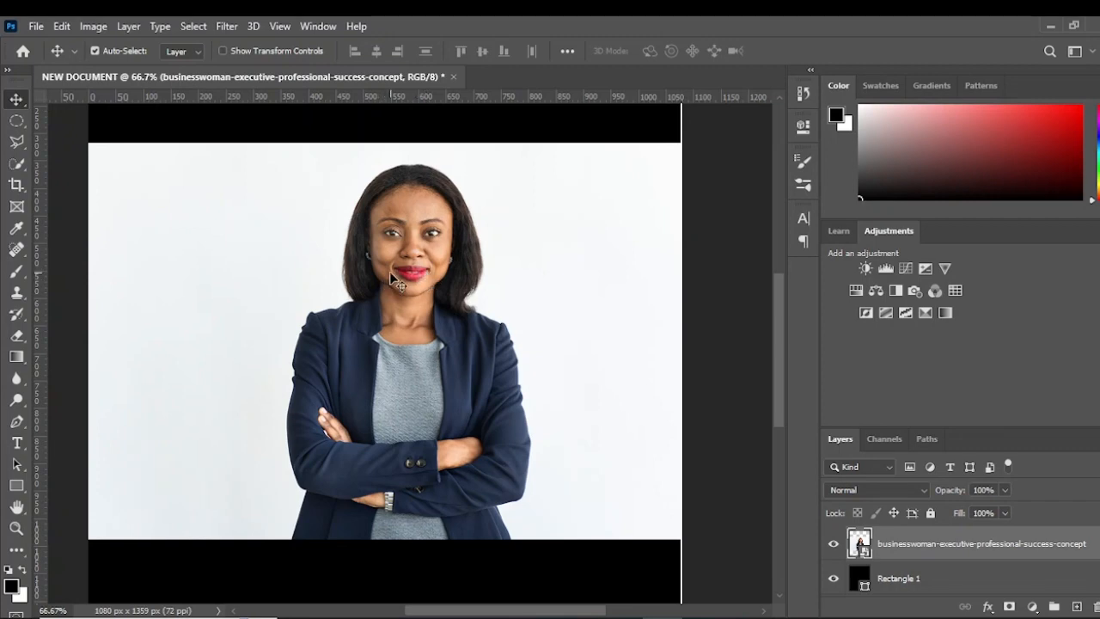
scroll(423, 243, "up", 4)
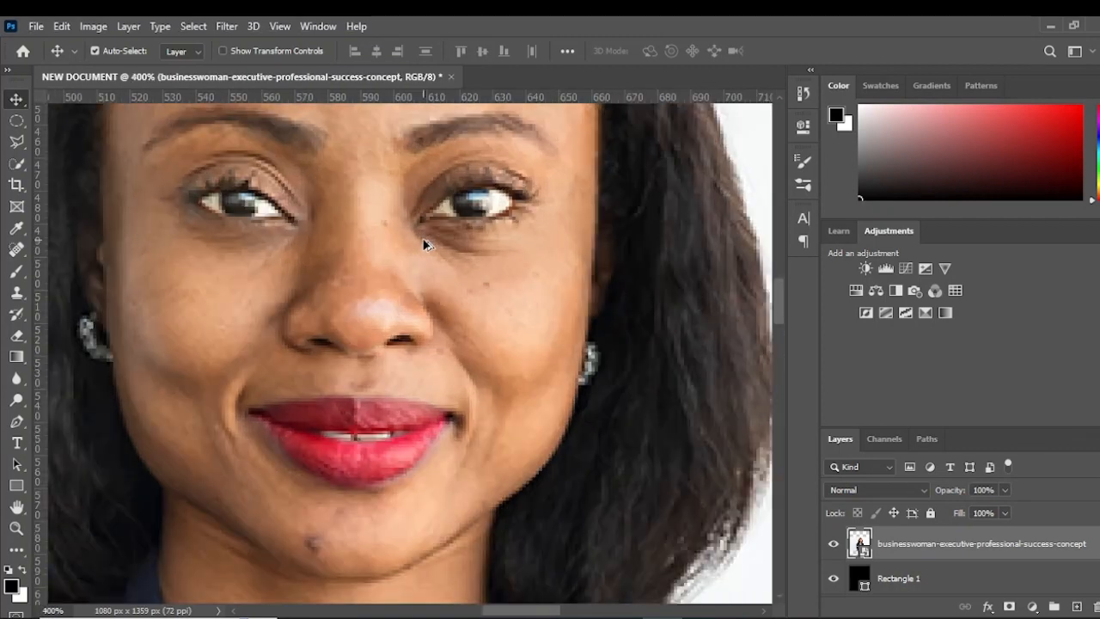
scroll(425, 244, "down", 4)
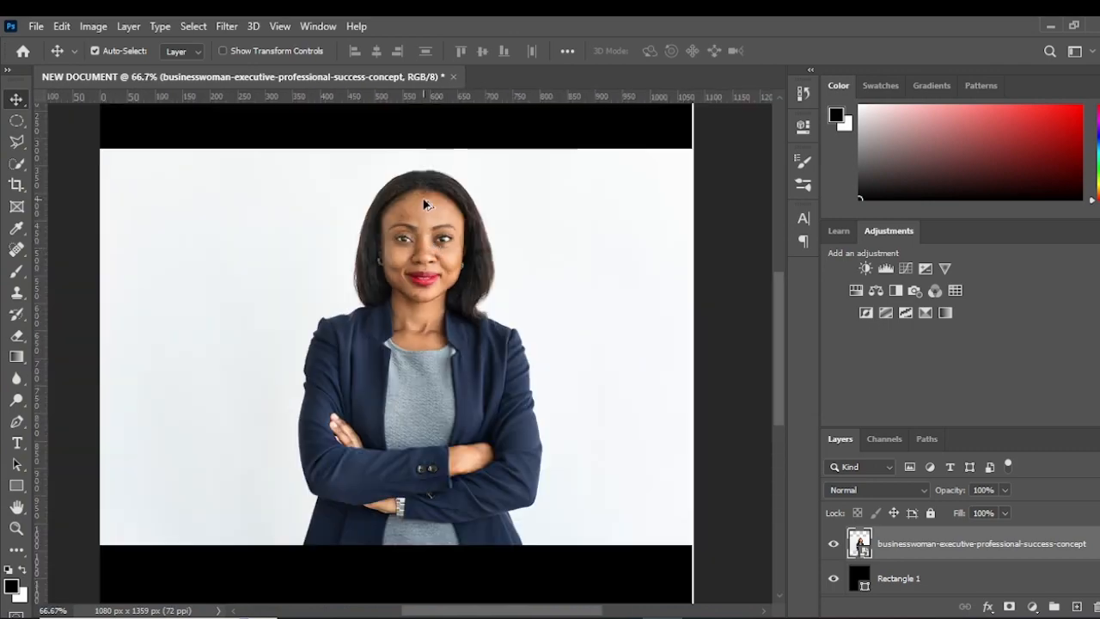
scroll(428, 219, "up", 2)
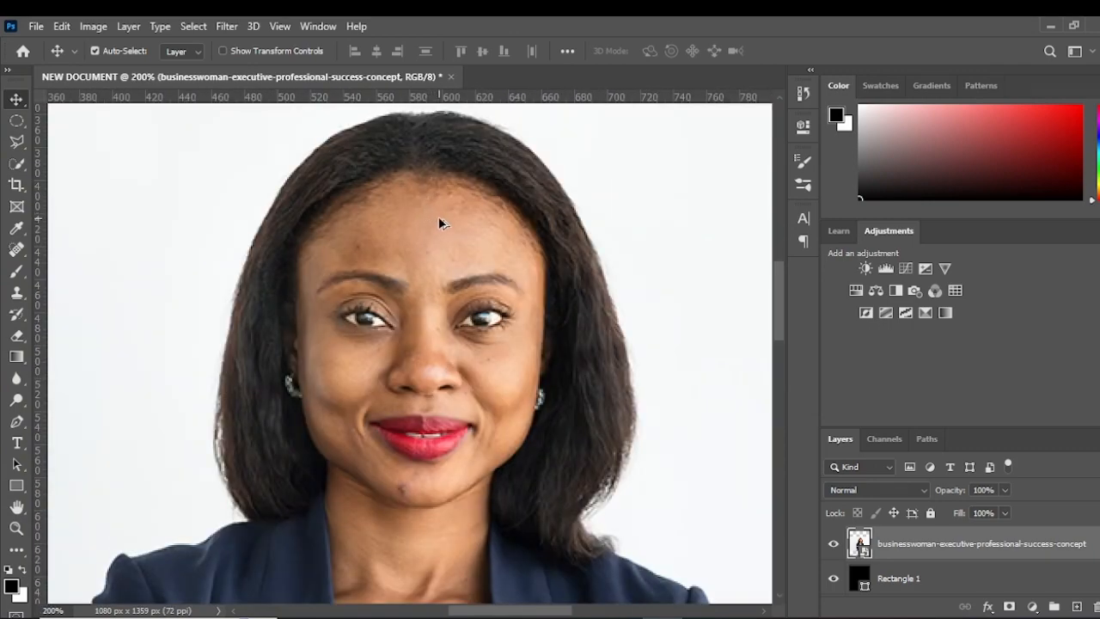
scroll(439, 226, "down", 2)
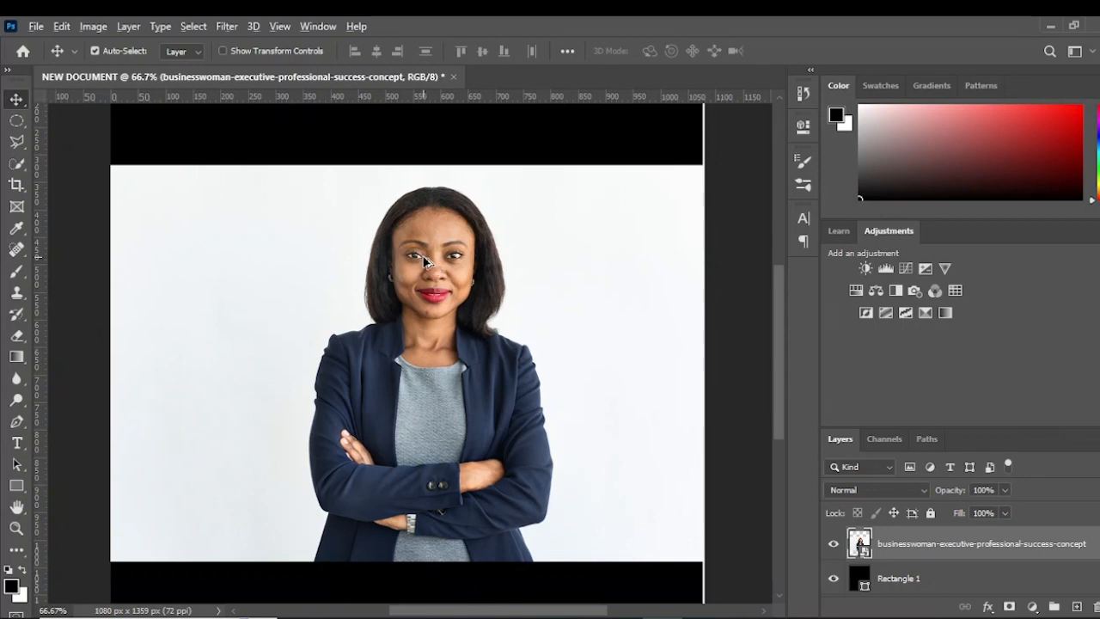
scroll(430, 265, "down", 1)
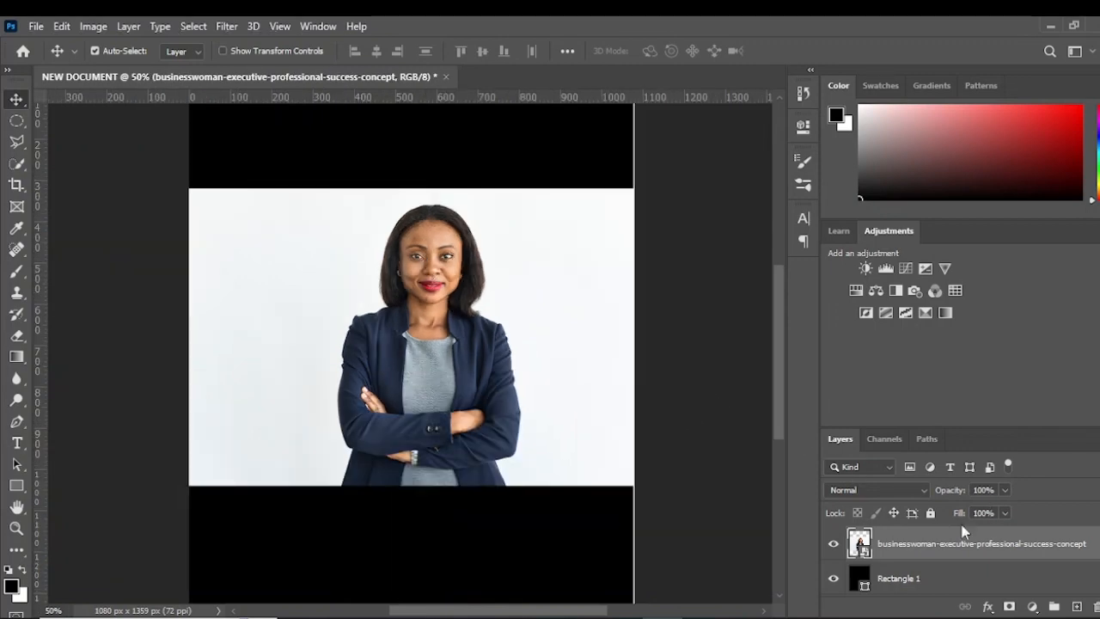
left_click(194, 26)
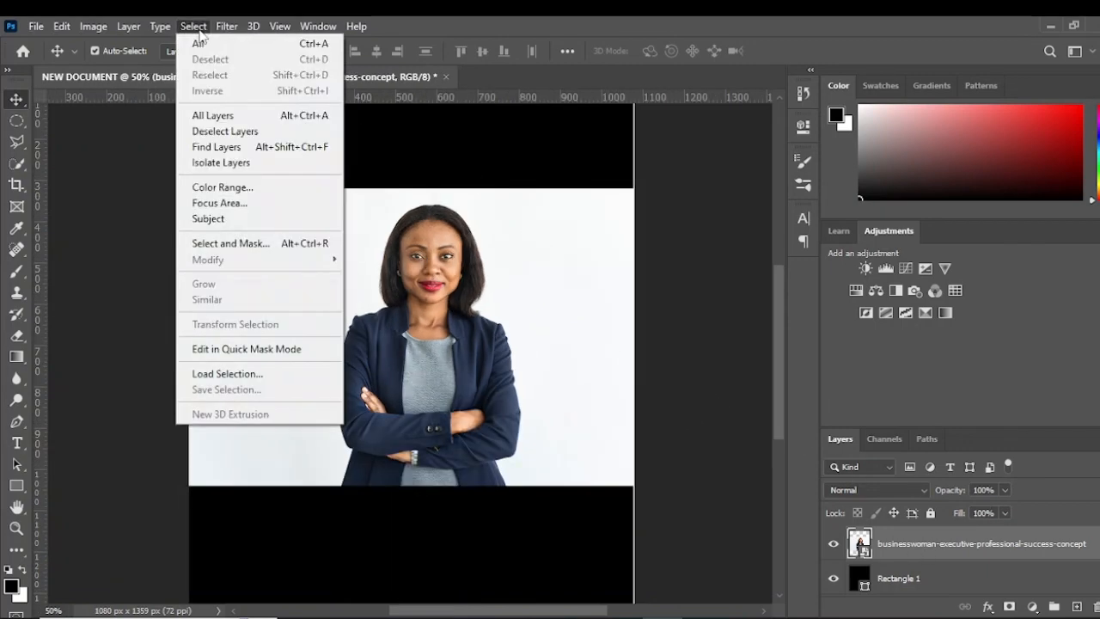
left_click(232, 225)
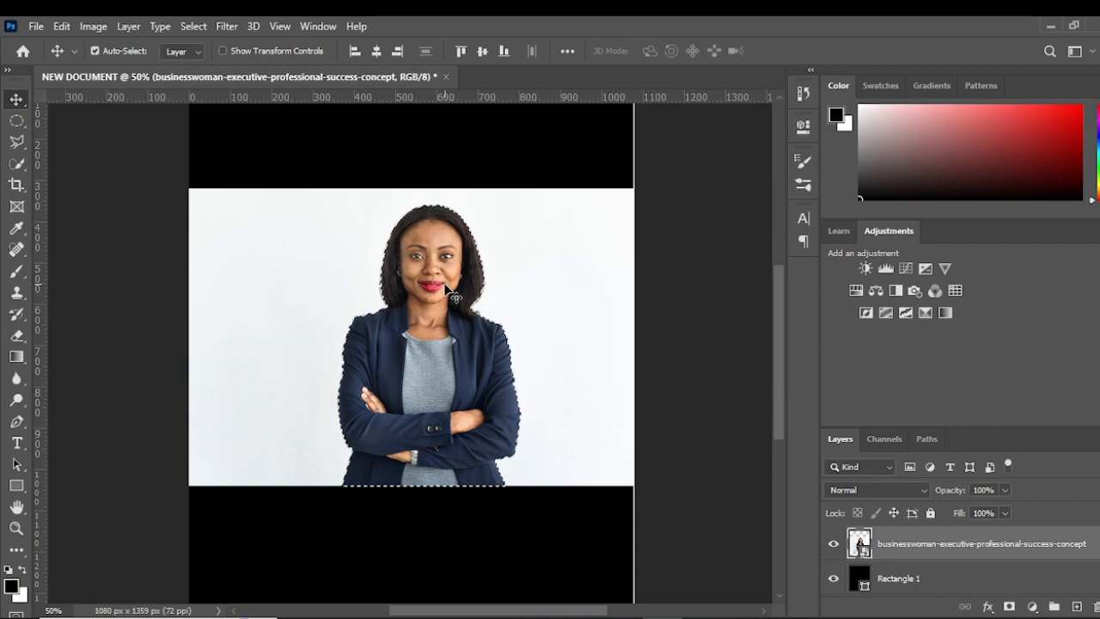
- Examine the selection edge up close along both sides of the woman's hair
scroll(445, 284, "up", 3)
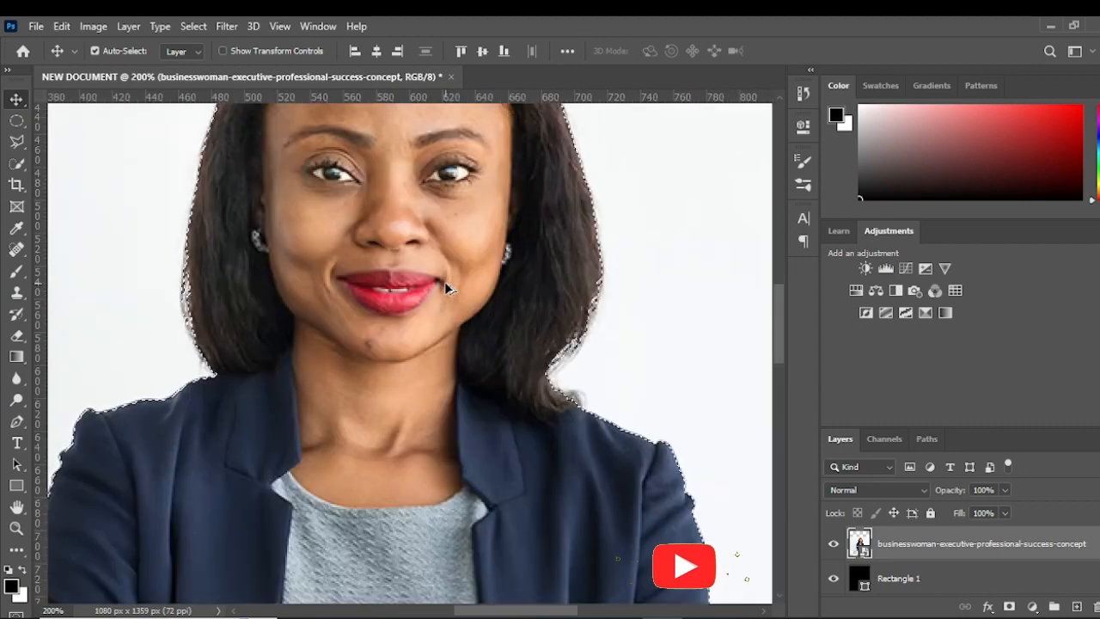
scroll(446, 281, "down", 5)
scroll(456, 283, "up", 2)
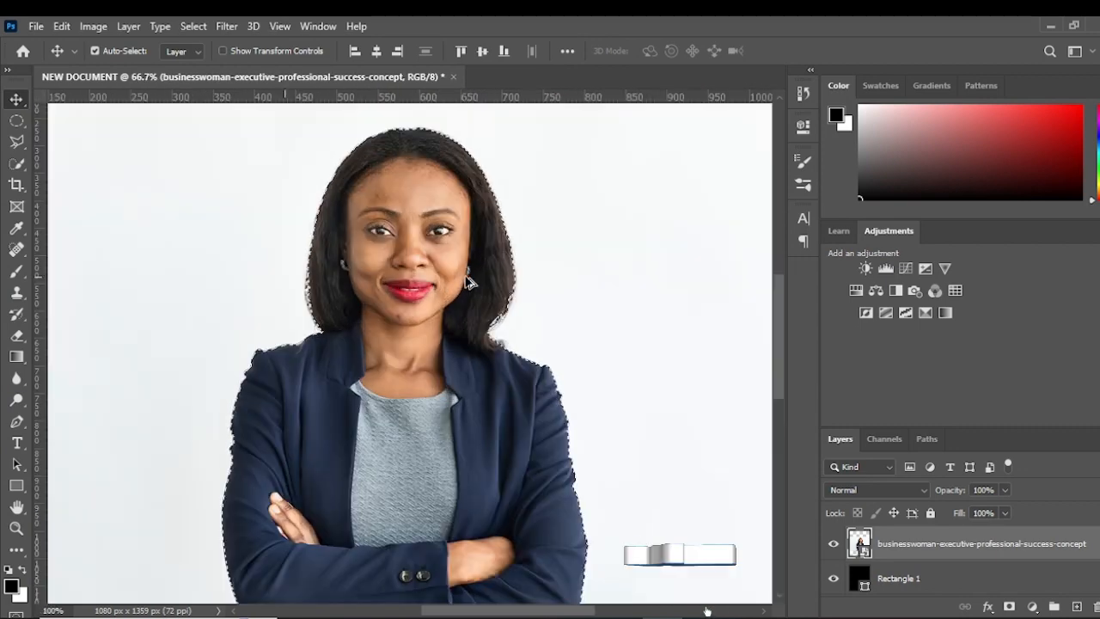
scroll(468, 282, "up", 3)
scroll(560, 284, "up", 2)
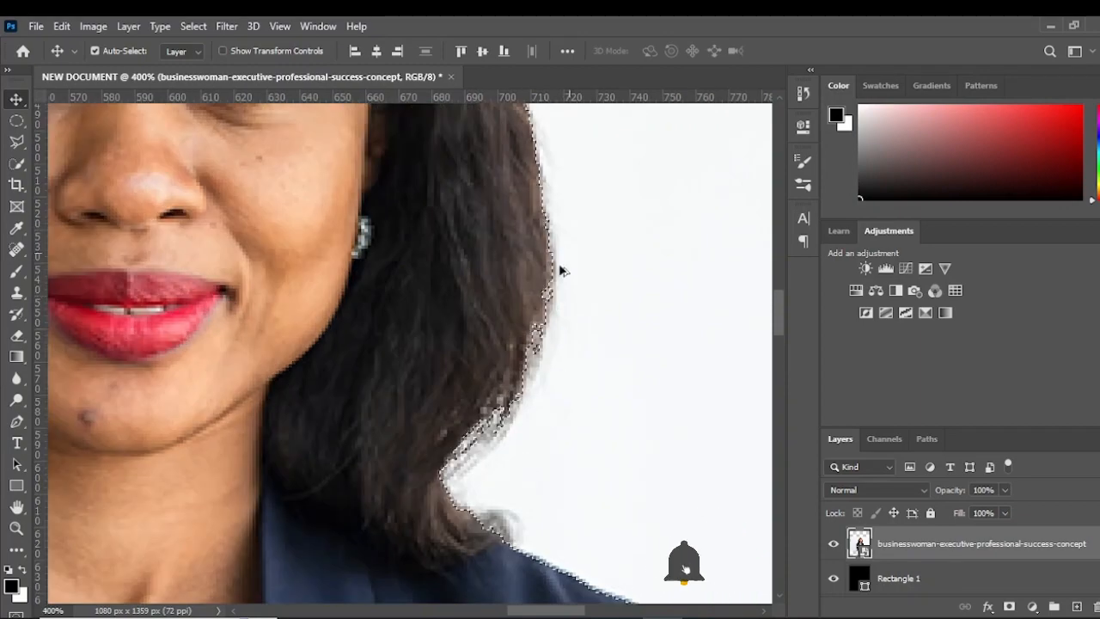
scroll(560, 272, "down", 4)
scroll(128, 307, "up", 5)
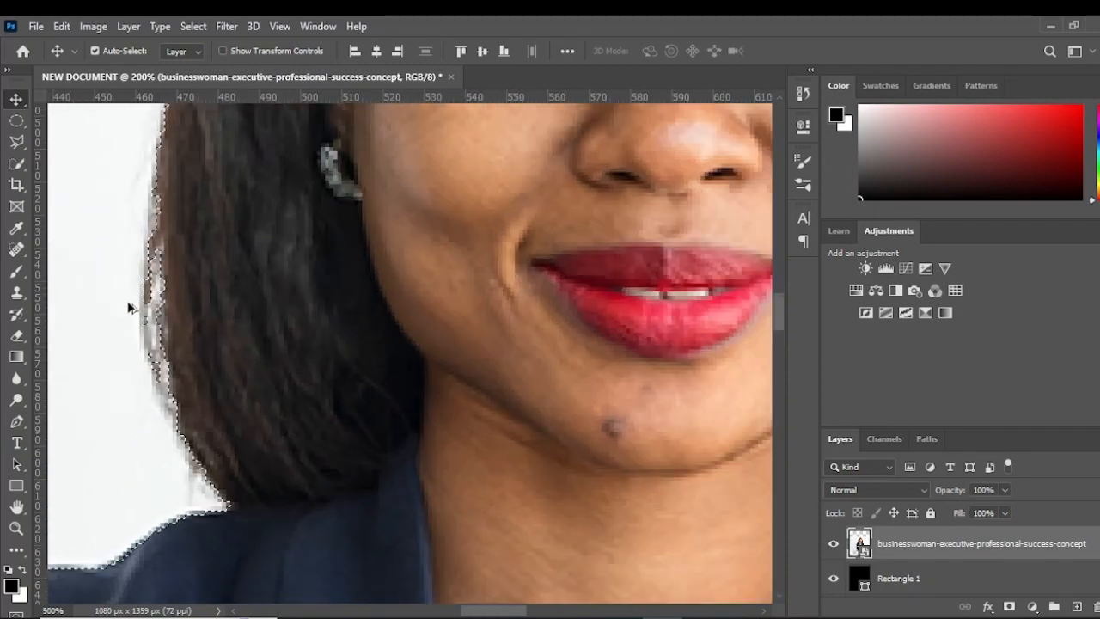
scroll(127, 307, "up", 1)
scroll(172, 313, "down", 3)
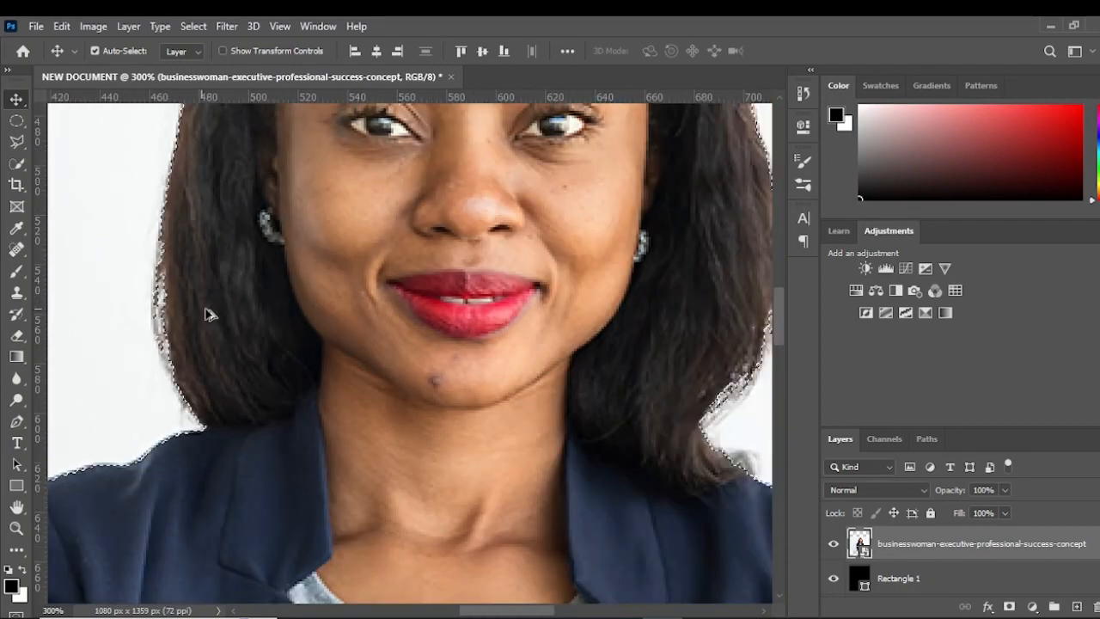
scroll(159, 314, "up", 7)
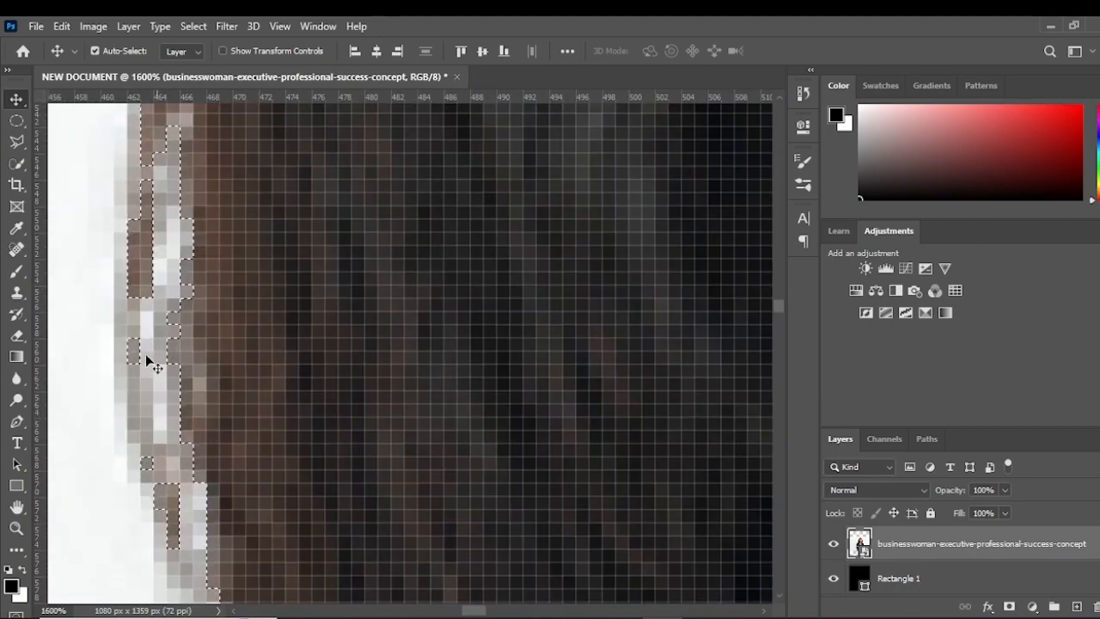
scroll(172, 327, "down", 4)
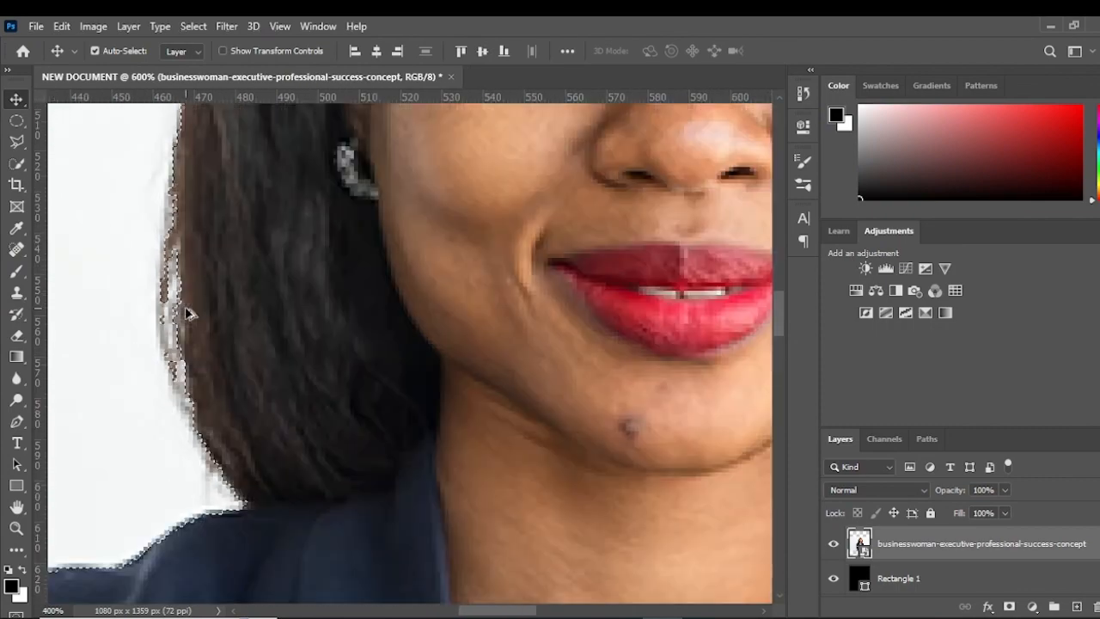
- Open the woman's selection in the Select and Mask workspace
scroll(190, 314, "down", 7)
scroll(150, 277, "up", 1)
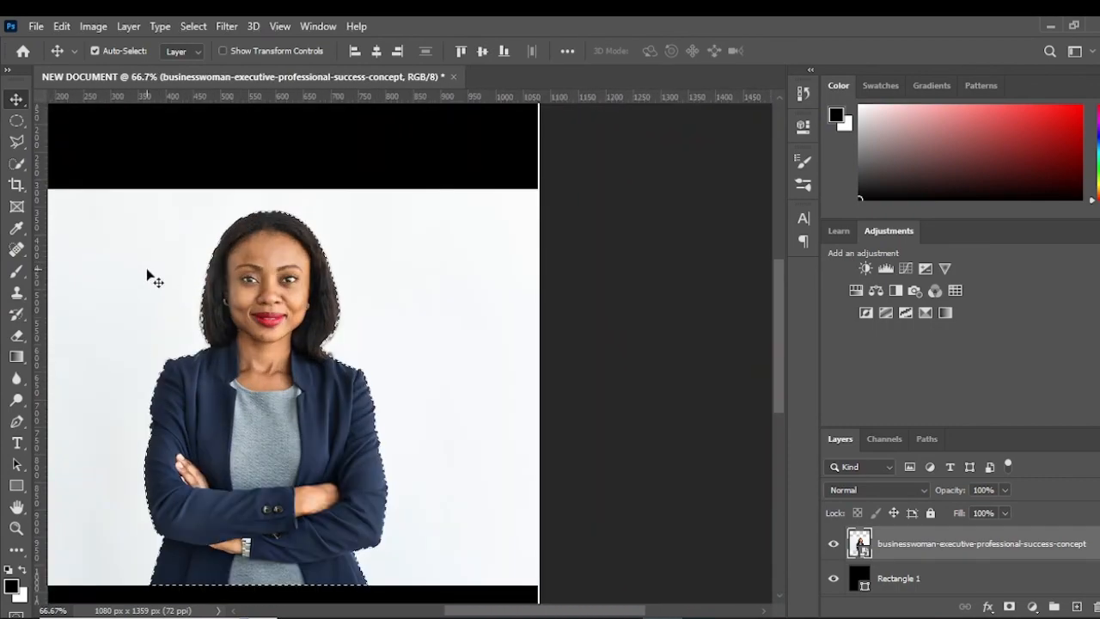
scroll(263, 281, "down", 2)
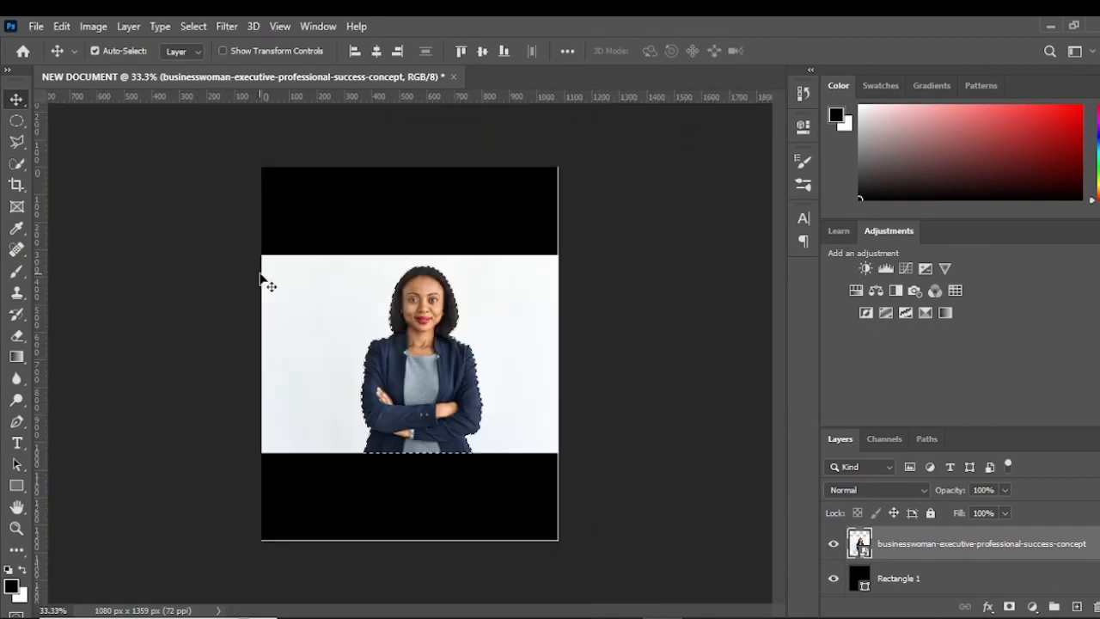
left_click(194, 27)
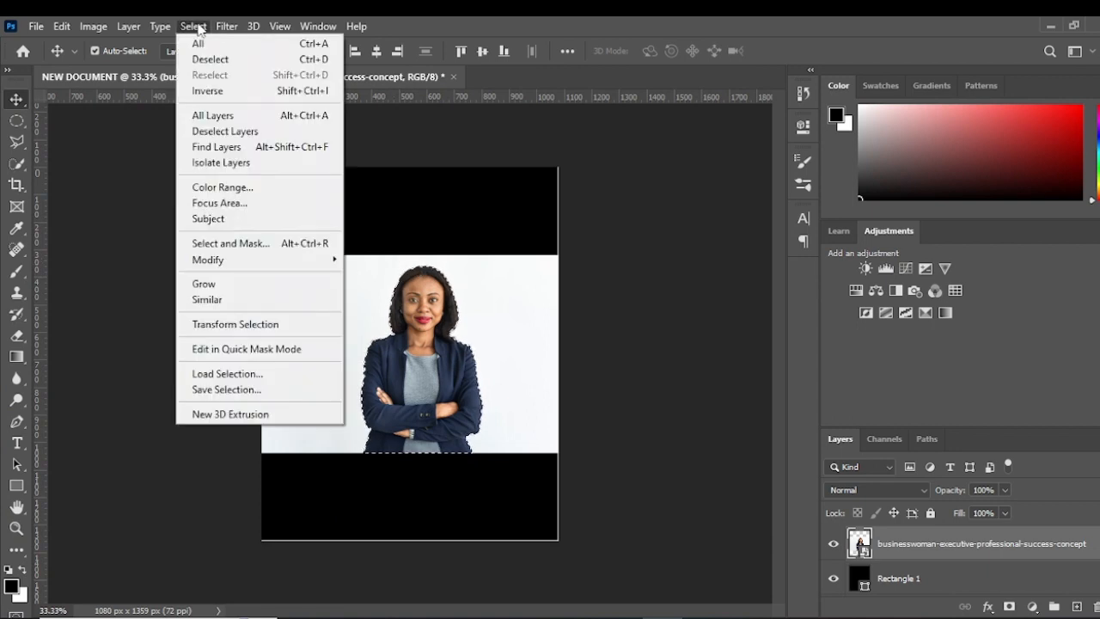
left_click(254, 246)
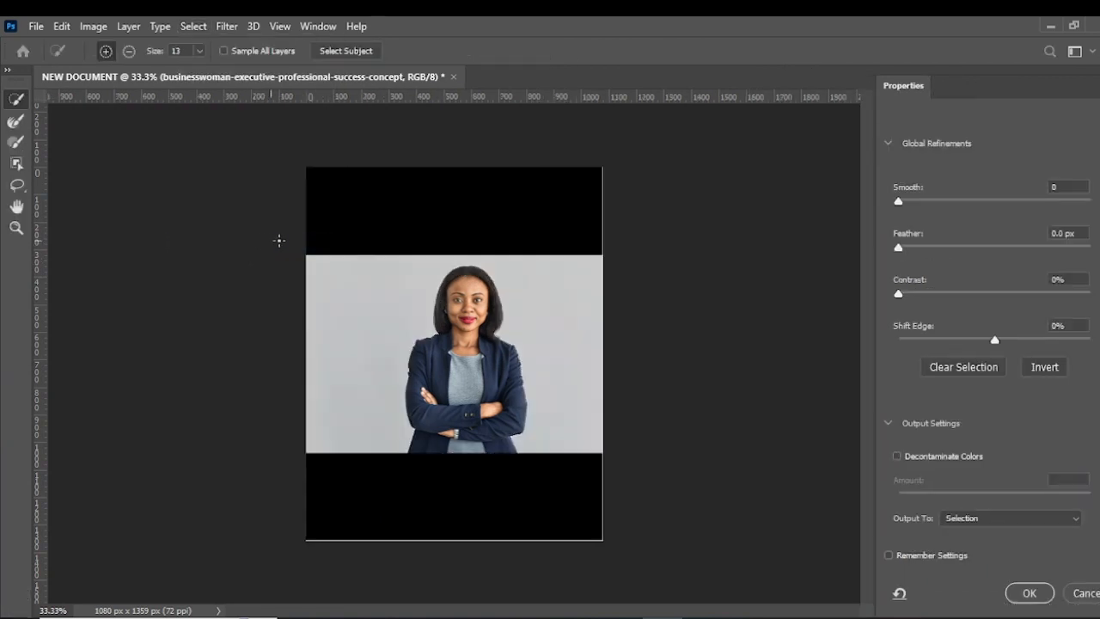
- Examine the hair edges on both sides of the woman's face up close in the Select and Mask preview
scroll(487, 331, "up", 3)
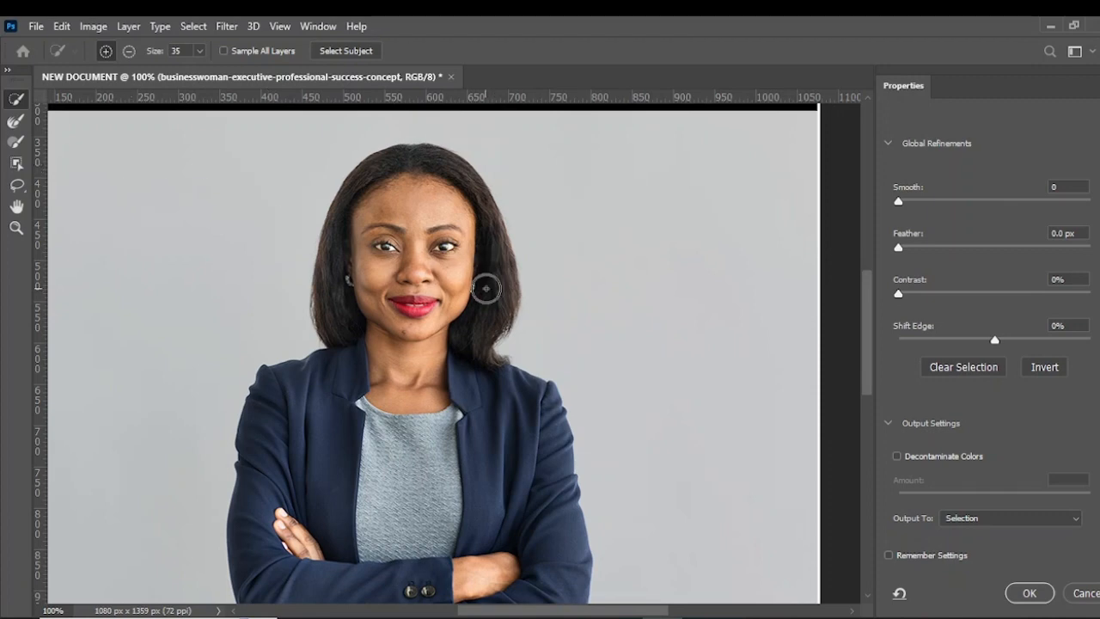
scroll(511, 349, "up", 2)
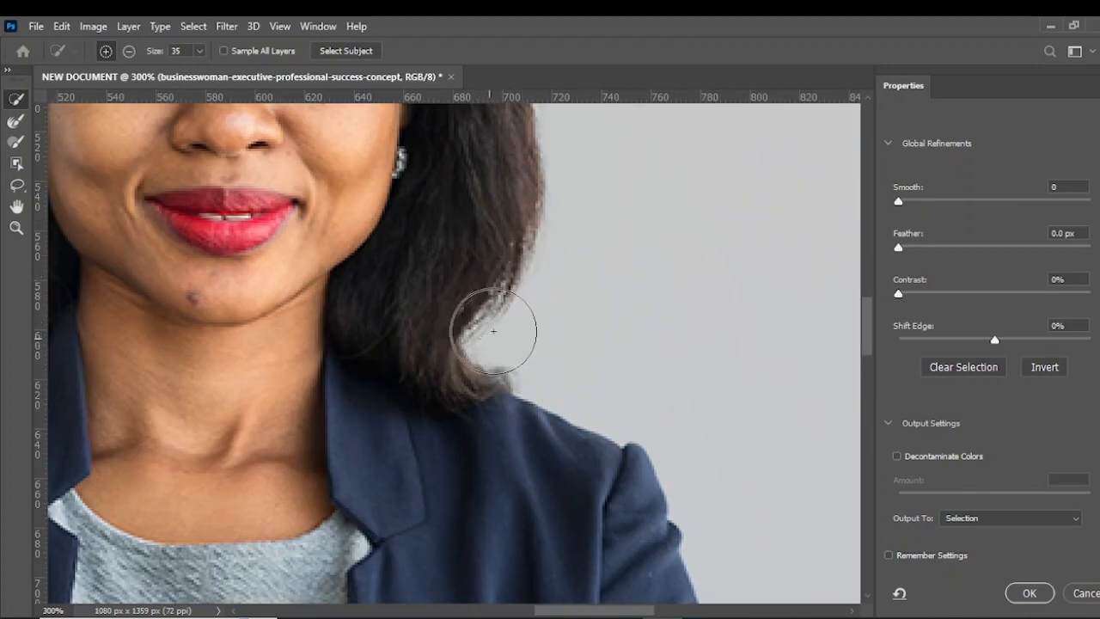
scroll(487, 338, "up", 1)
scroll(485, 338, "up", 3)
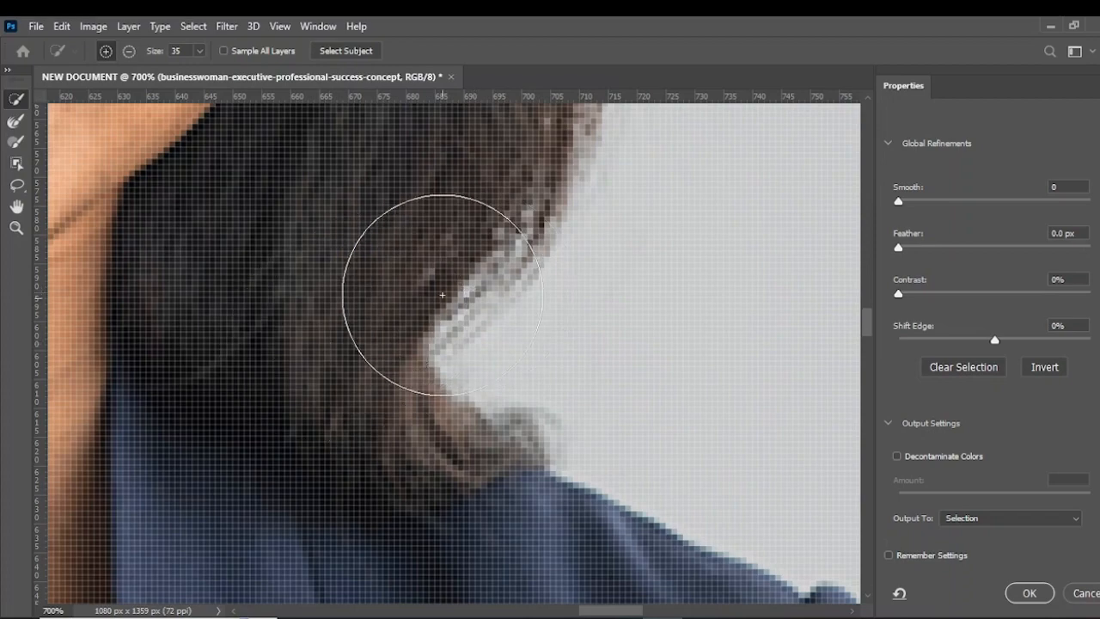
scroll(502, 308, "down", 1)
scroll(502, 307, "down", 1)
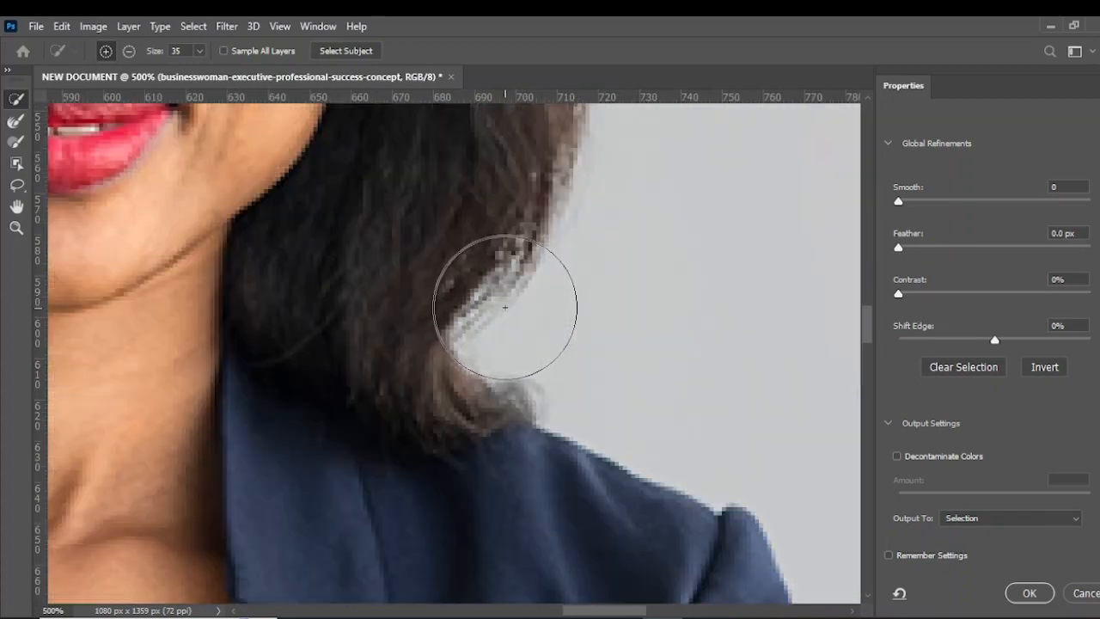
scroll(516, 301, "down", 1)
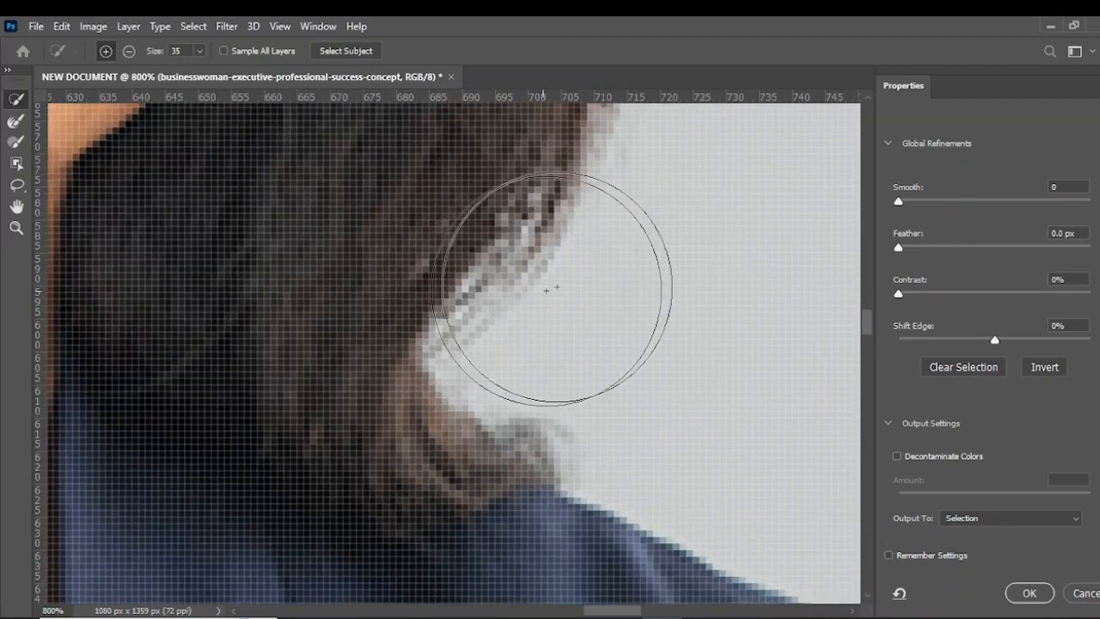
scroll(679, 322, "down", 3)
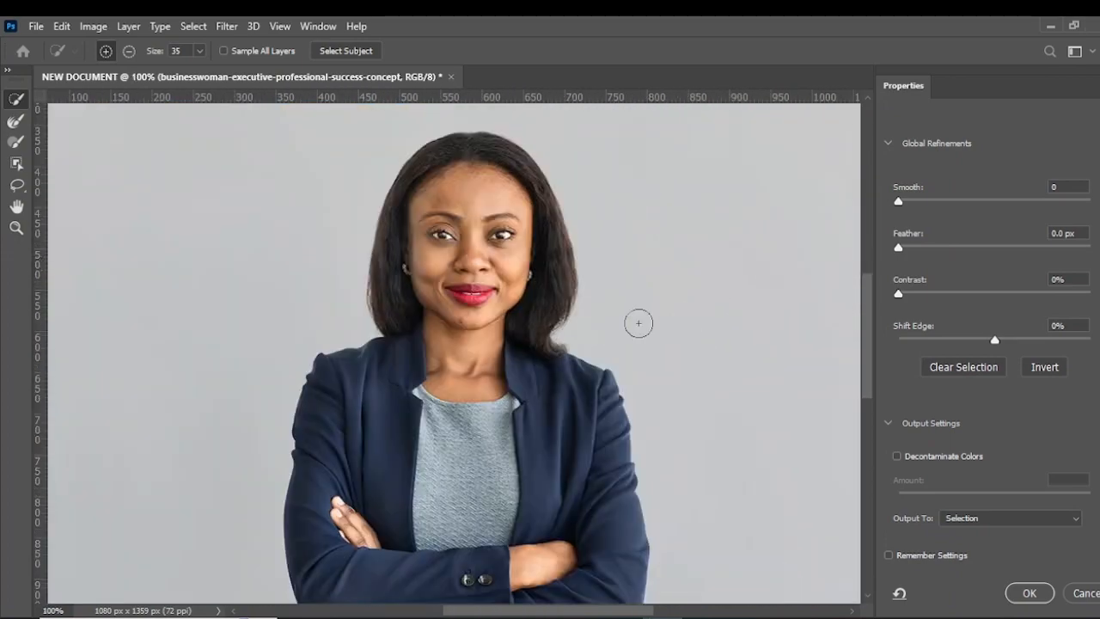
scroll(584, 305, "up", 5)
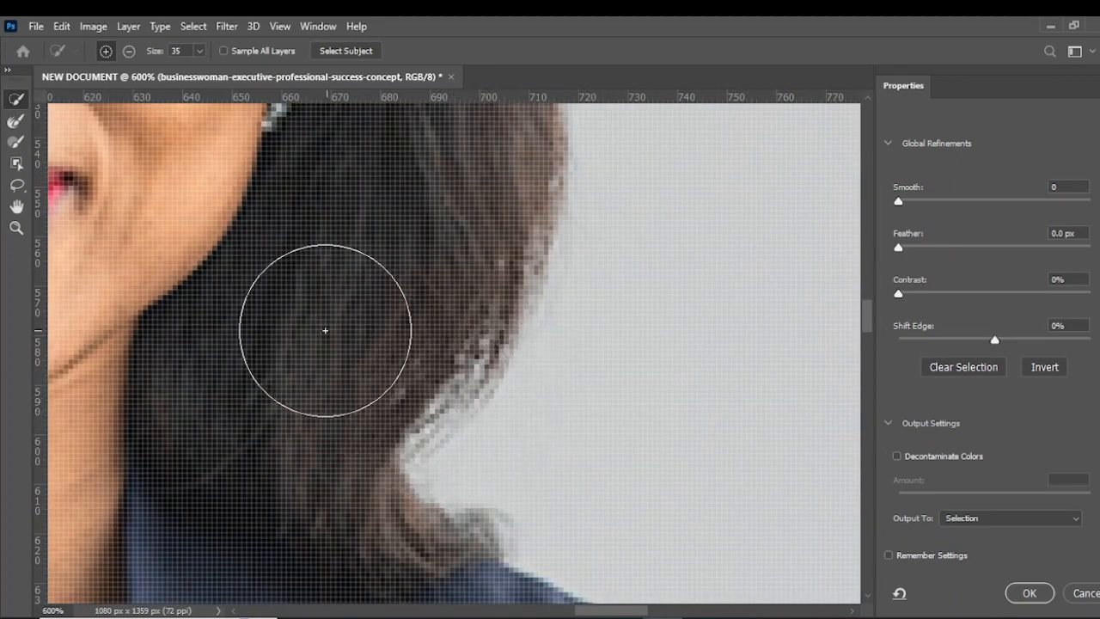
scroll(548, 348, "down", 5)
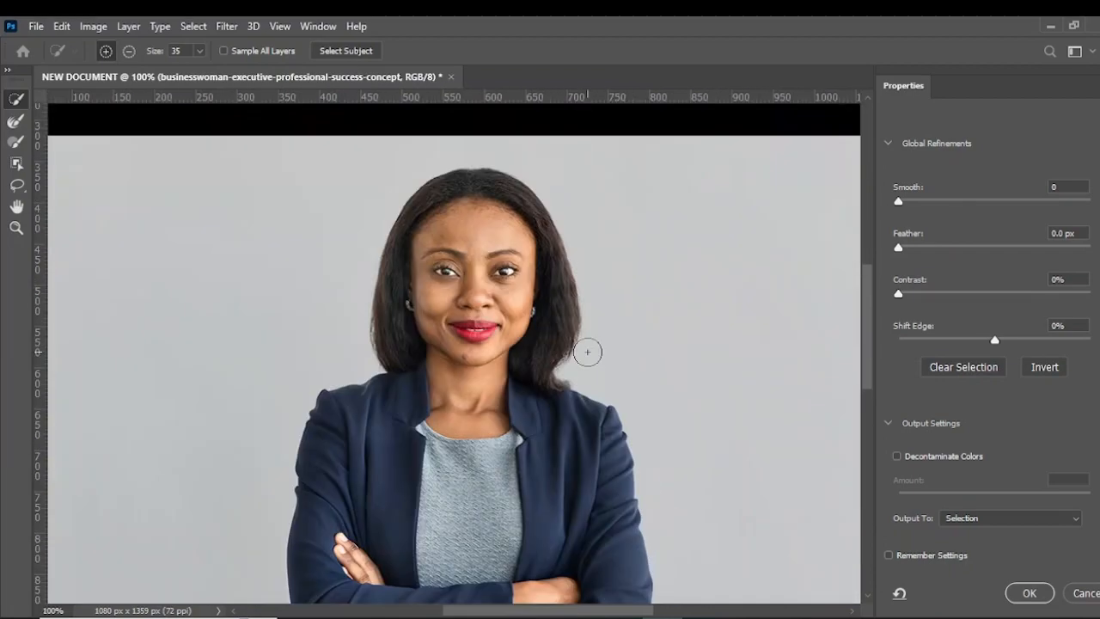
scroll(408, 345, "up", 3)
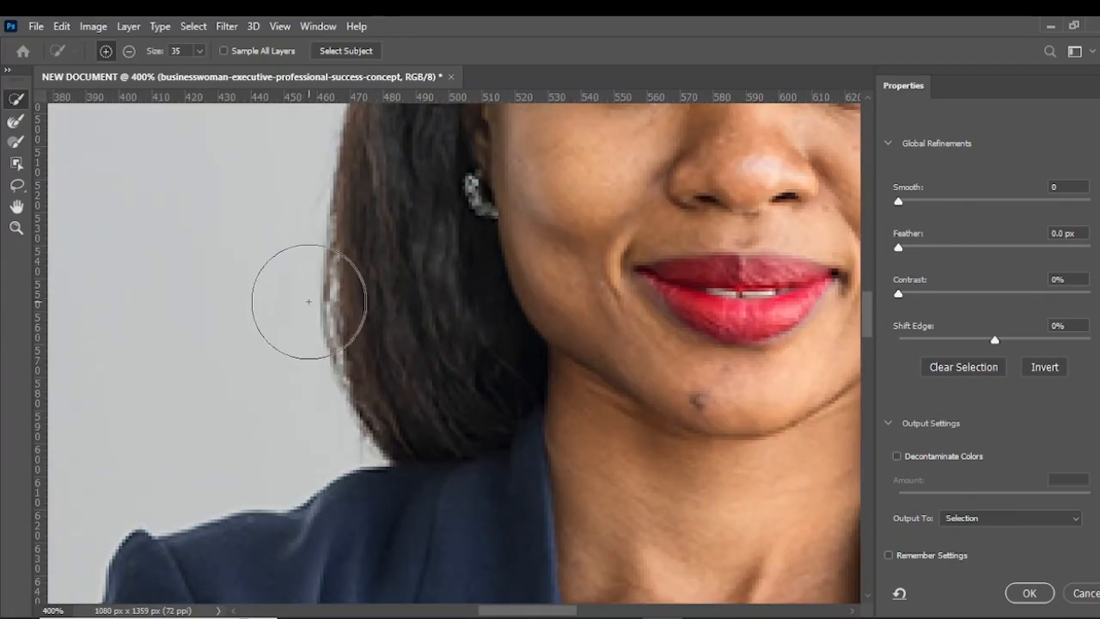
scroll(318, 316, "up", 3)
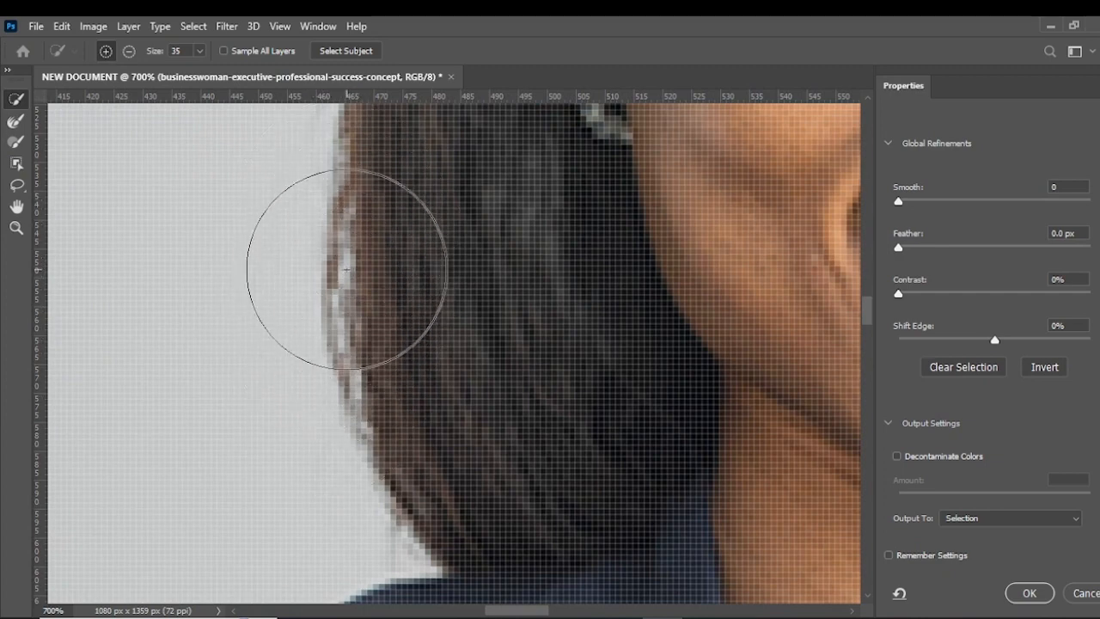
scroll(340, 305, "down", 6)
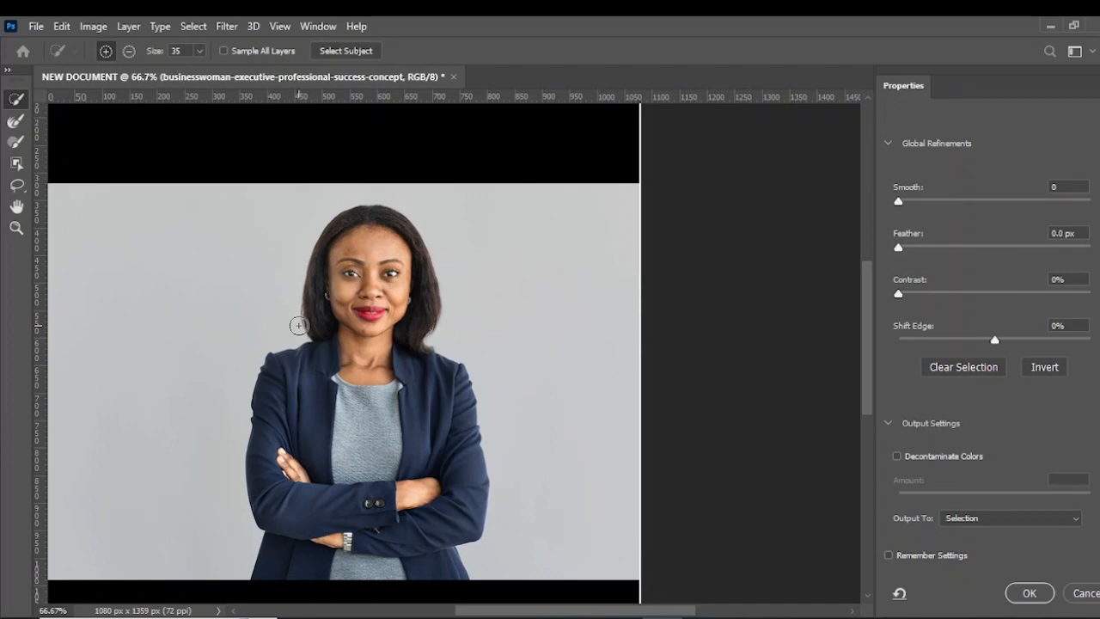
- Refine the selection along the outer edges of the woman's hair with the Refine Edge Brush
left_click(17, 121)
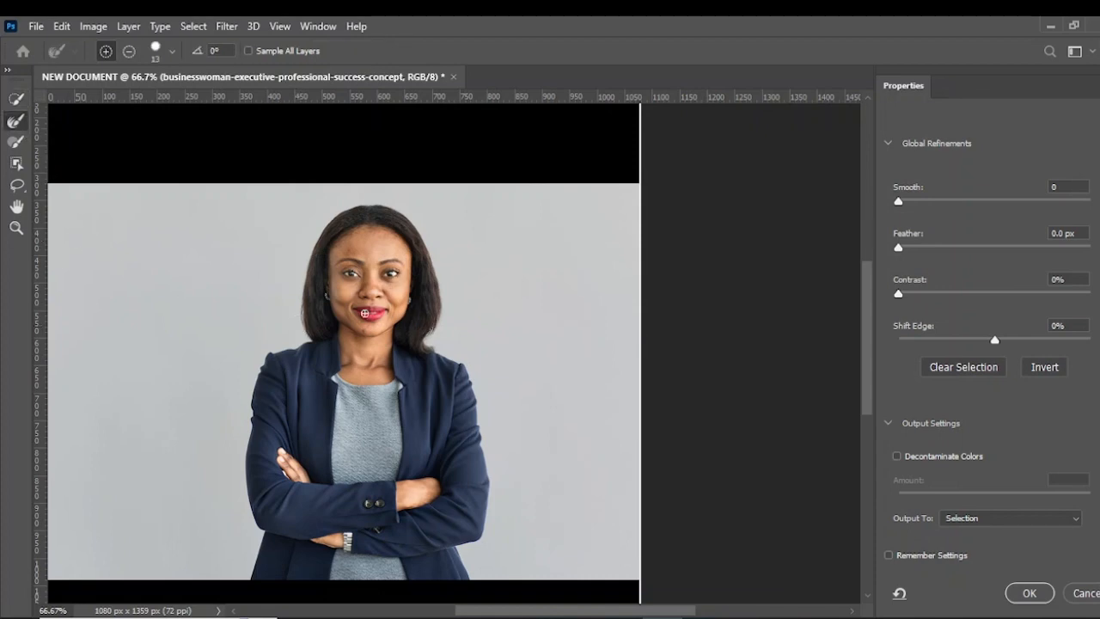
scroll(317, 327, "up", 4)
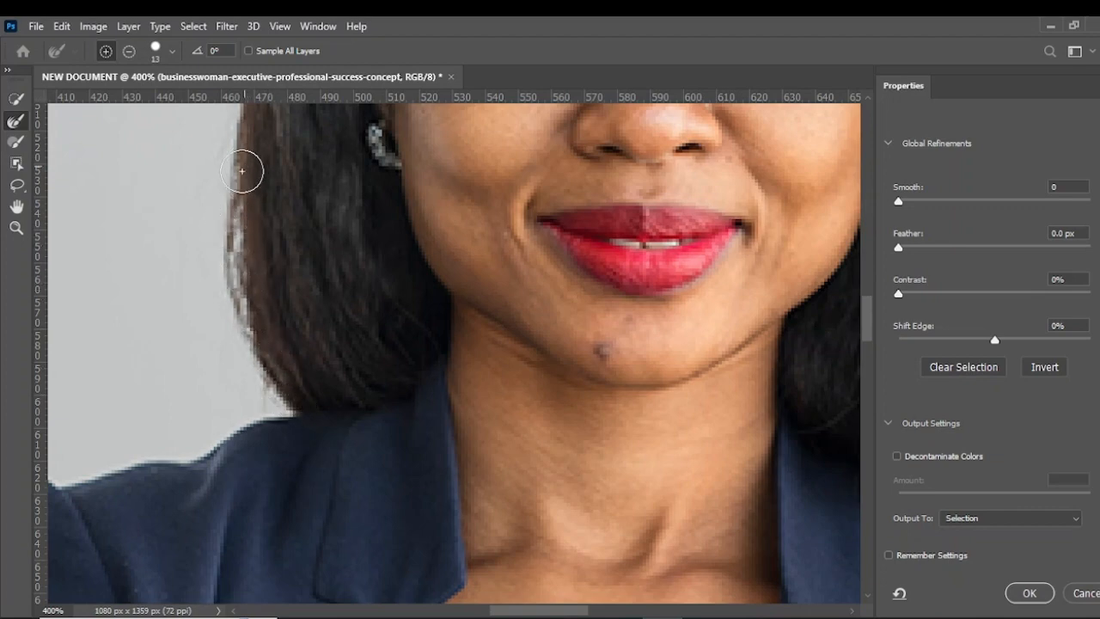
scroll(285, 270, "up", 4)
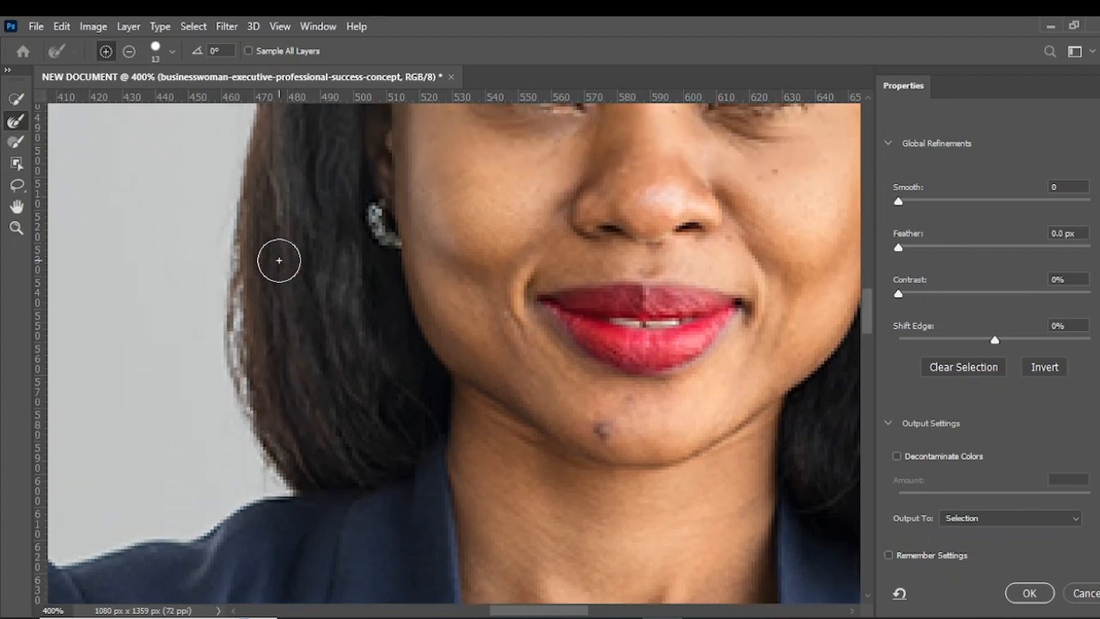
scroll(245, 256, "down", 2)
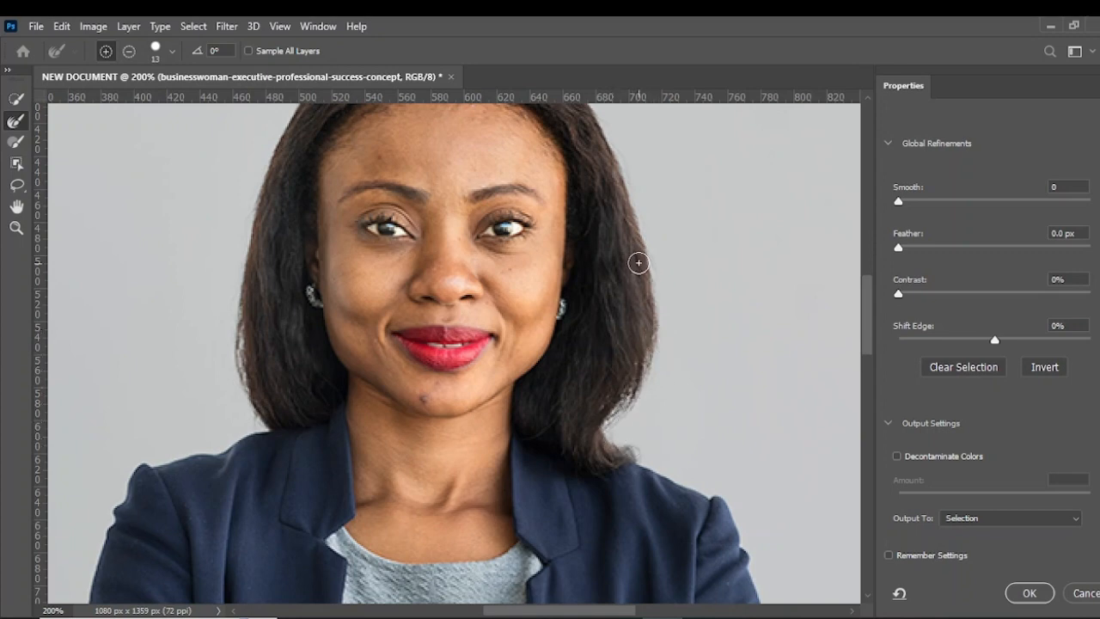
scroll(645, 224, "up", 3)
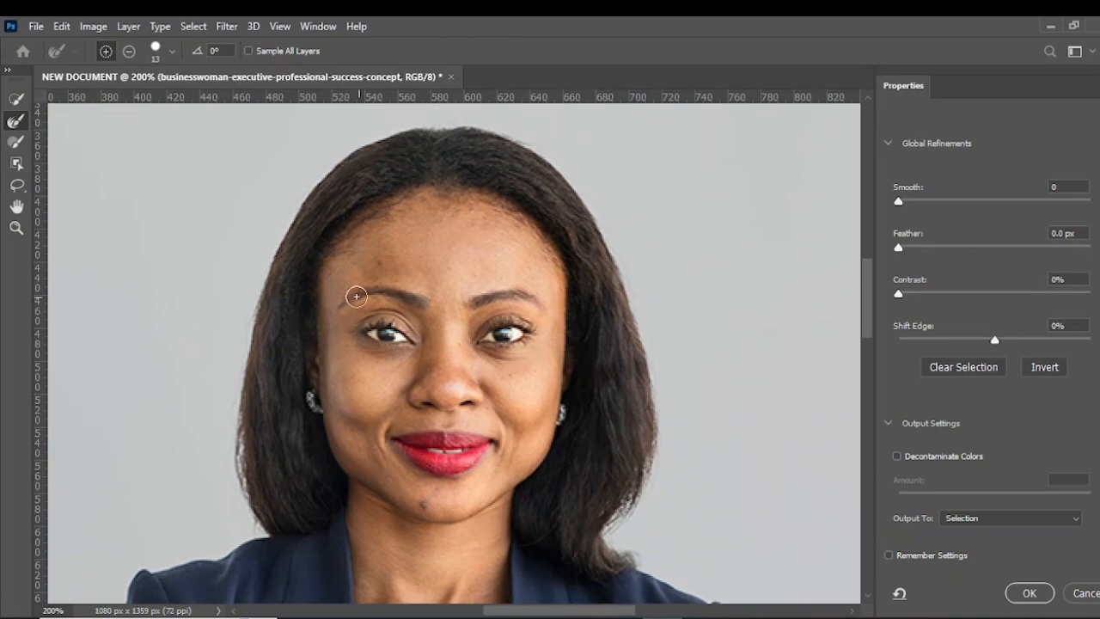
scroll(348, 260, "down", 3)
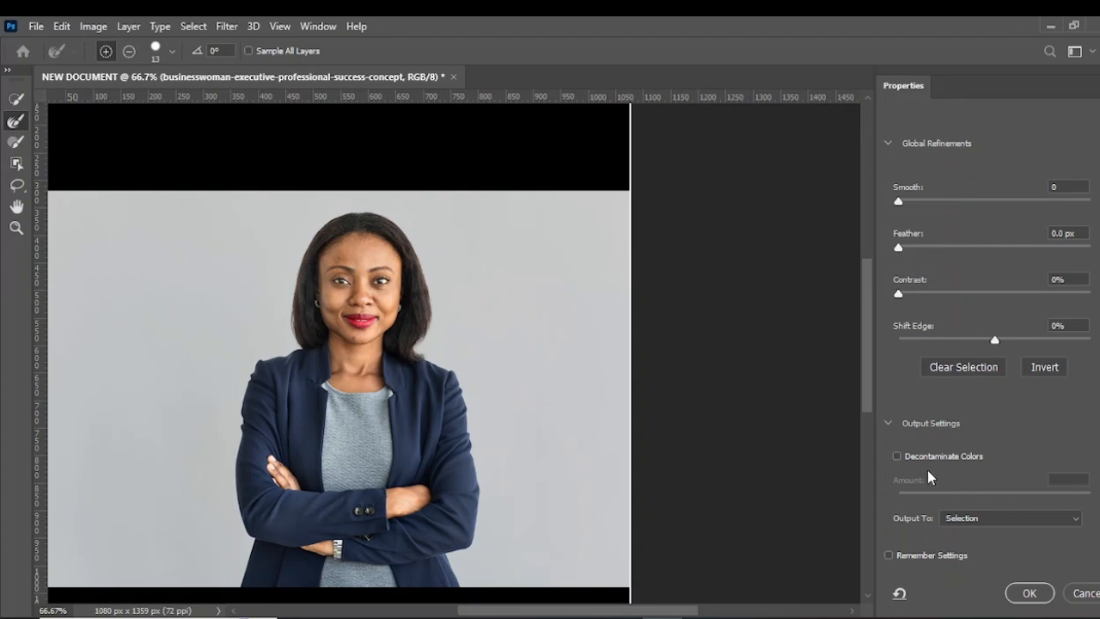
- Turn on Decontaminate Colors at 100% and output the refined selection of the woman to a new layer
left_click(899, 425)
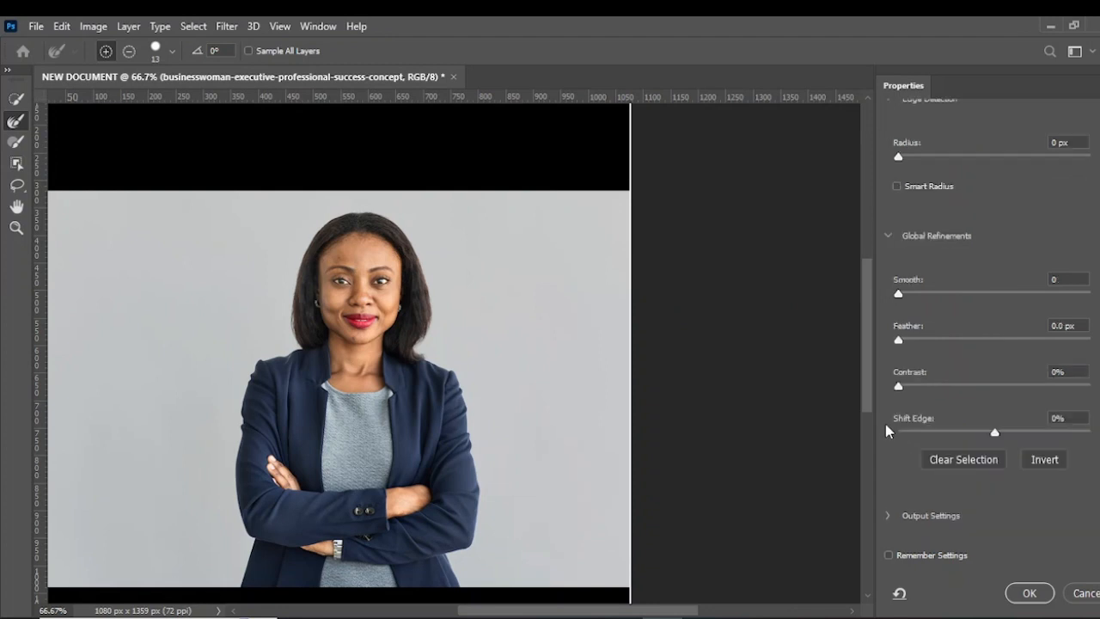
left_click(886, 516)
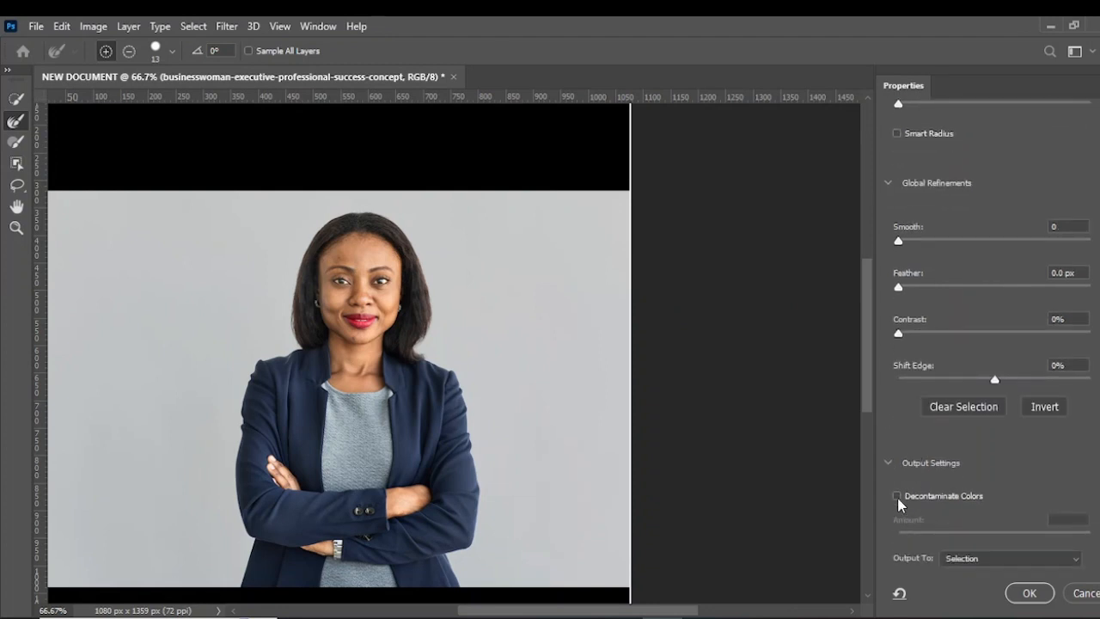
left_click(896, 496)
scroll(1000, 526, "down", 1)
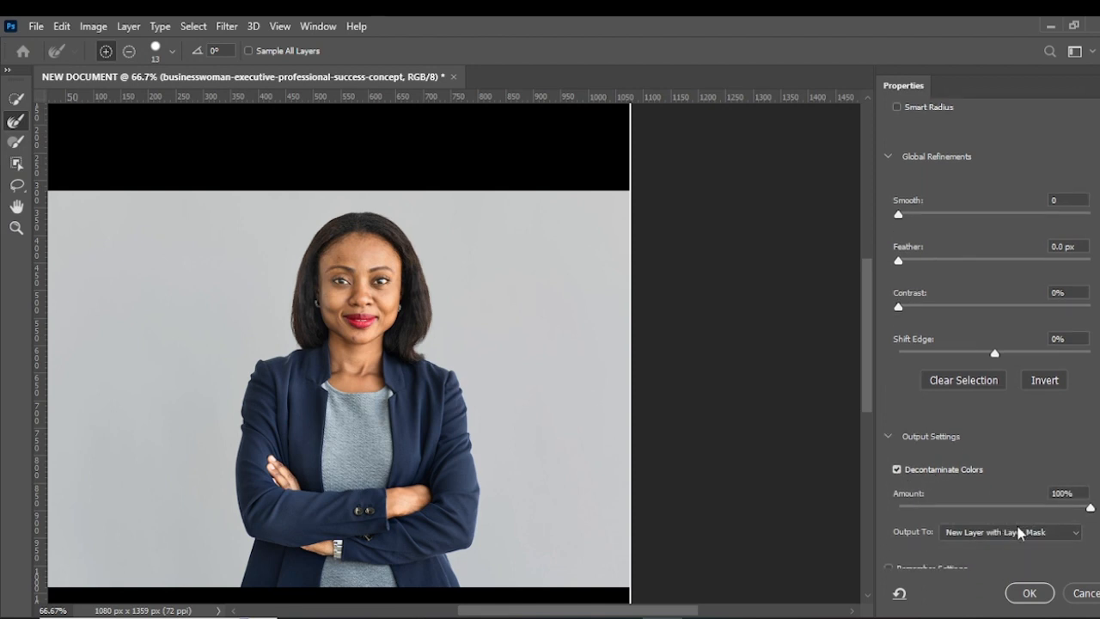
left_click(1020, 533)
left_click(963, 566)
left_click(1027, 594)
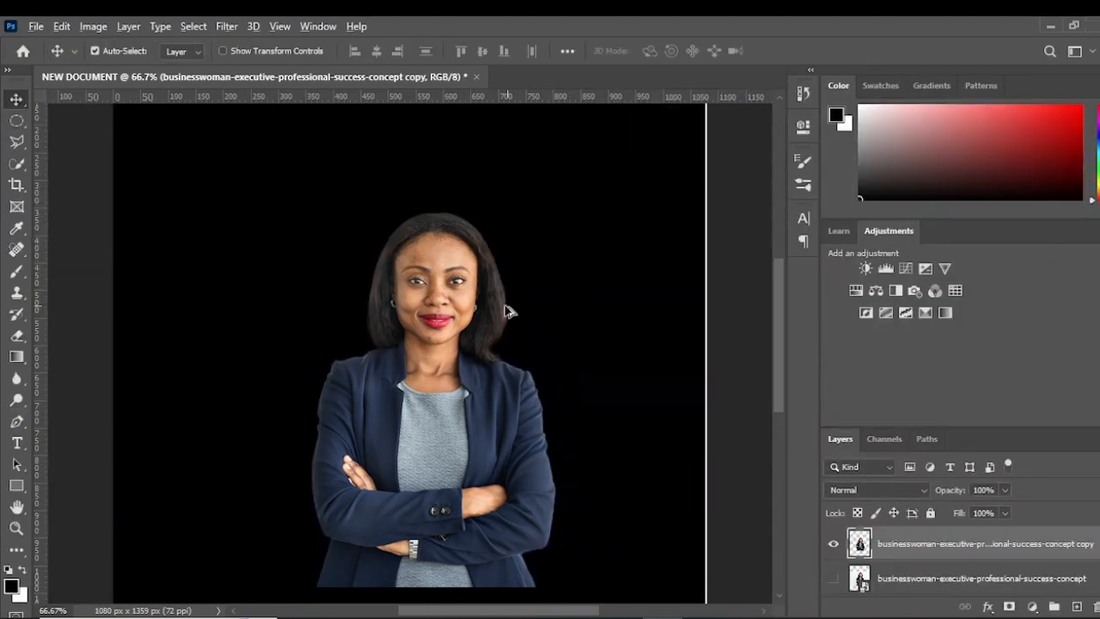
- Inspect the cut-out woman's hair and shoulder edges up close against the black background
scroll(422, 351, "up", 4)
scroll(422, 351, "down", 1)
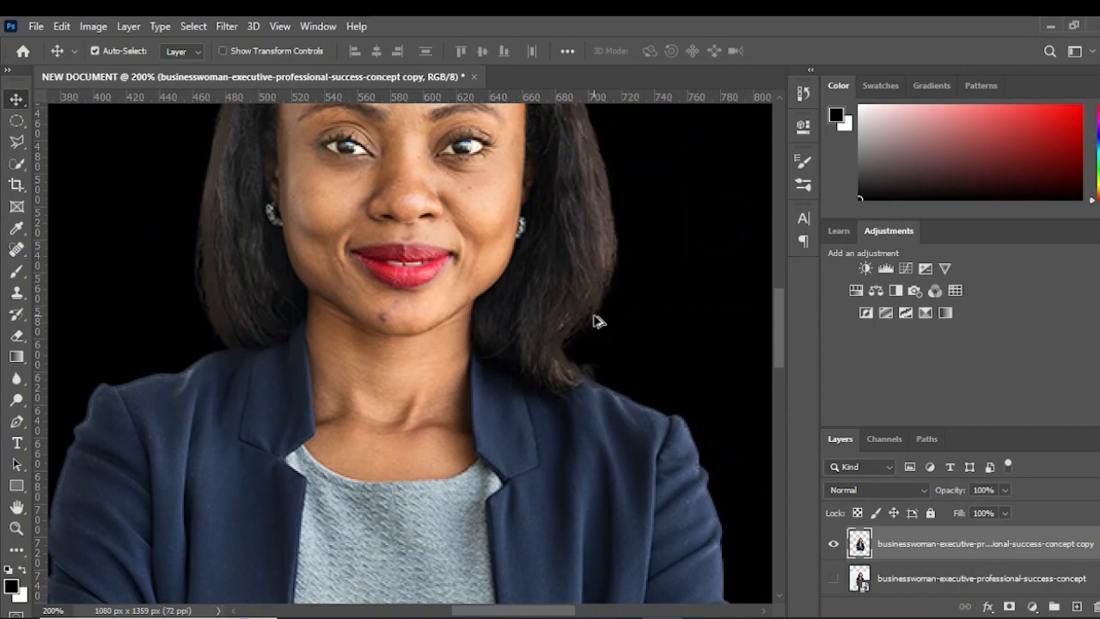
scroll(599, 322, "up", 2)
scroll(576, 365, "down", 2)
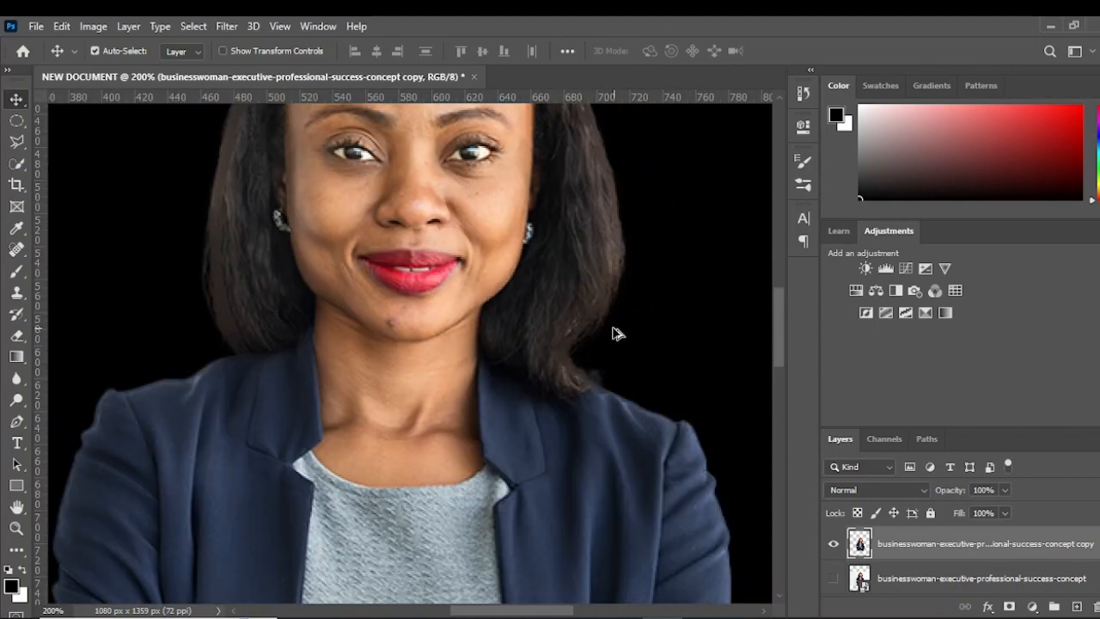
scroll(221, 264, "up", 2)
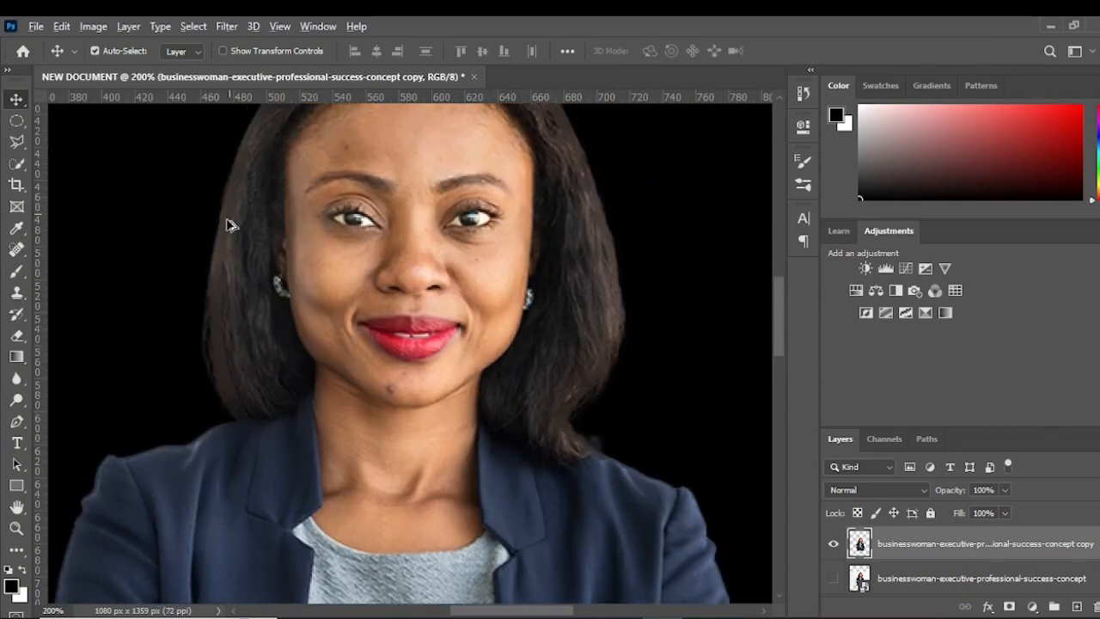
scroll(228, 225, "down", 3)
scroll(227, 242, "up", 3)
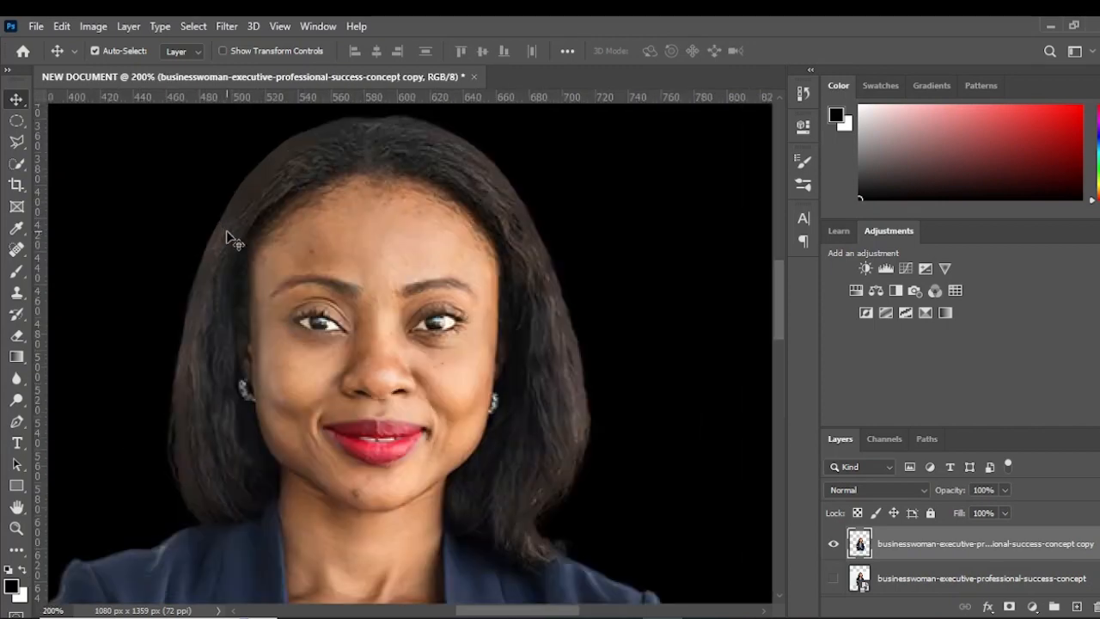
scroll(498, 273, "down", 3)
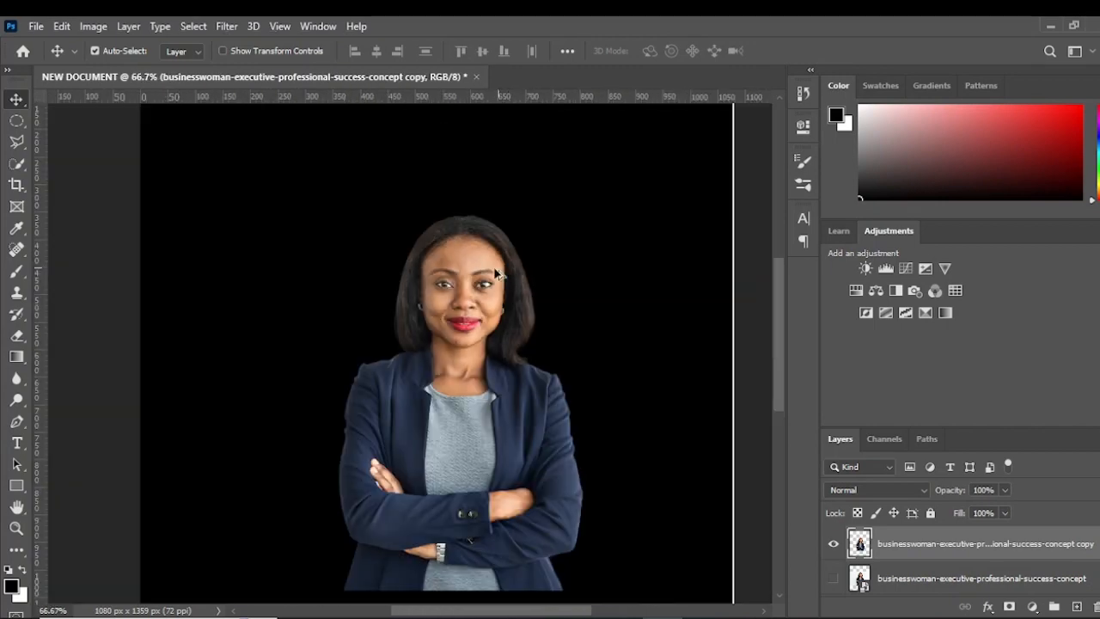
- Move the woman's cut-out slightly left on the page and hide its layer
left_click_drag(475, 440, 426, 426)
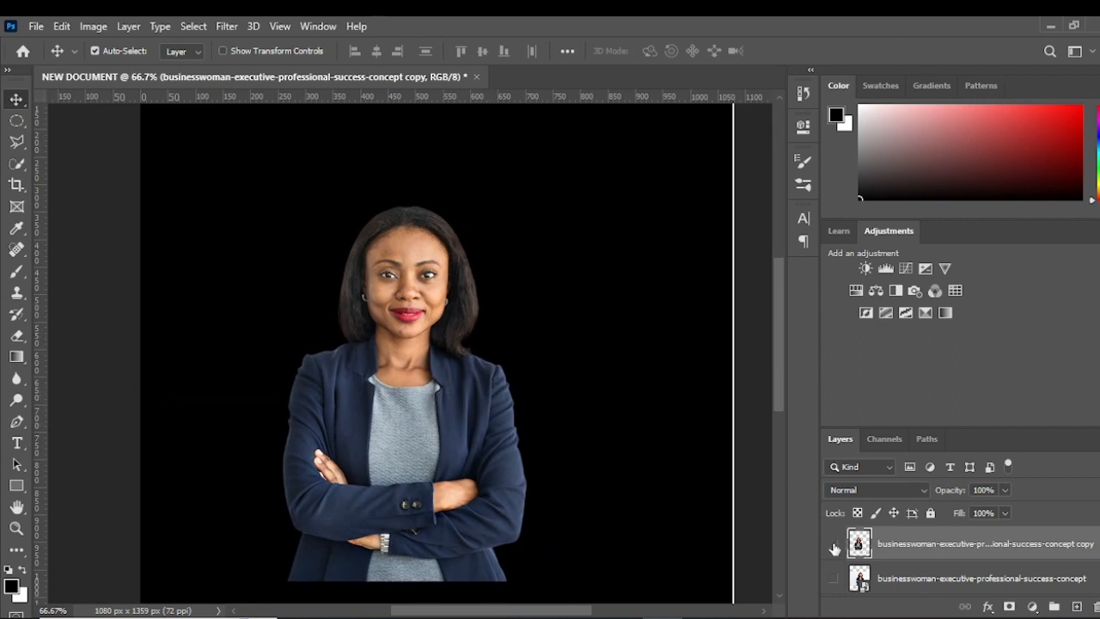
left_click(835, 548)
- Place the embedded image studio-portrait-beautiful-young-woman-posing-with-expressions from the background folder into the document
left_click(36, 26)
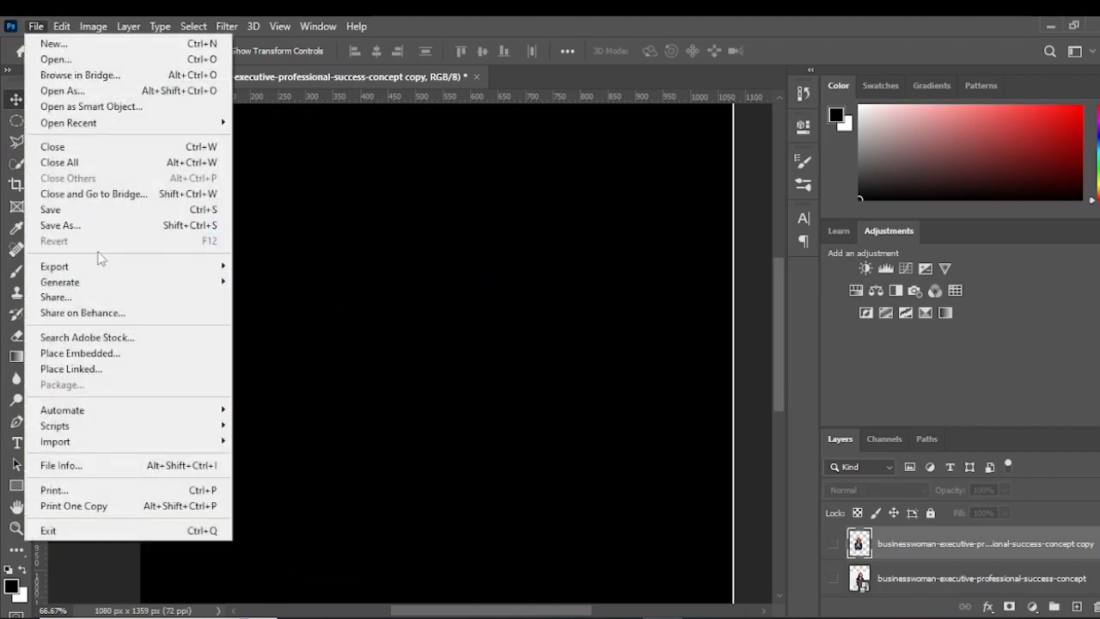
left_click(110, 352)
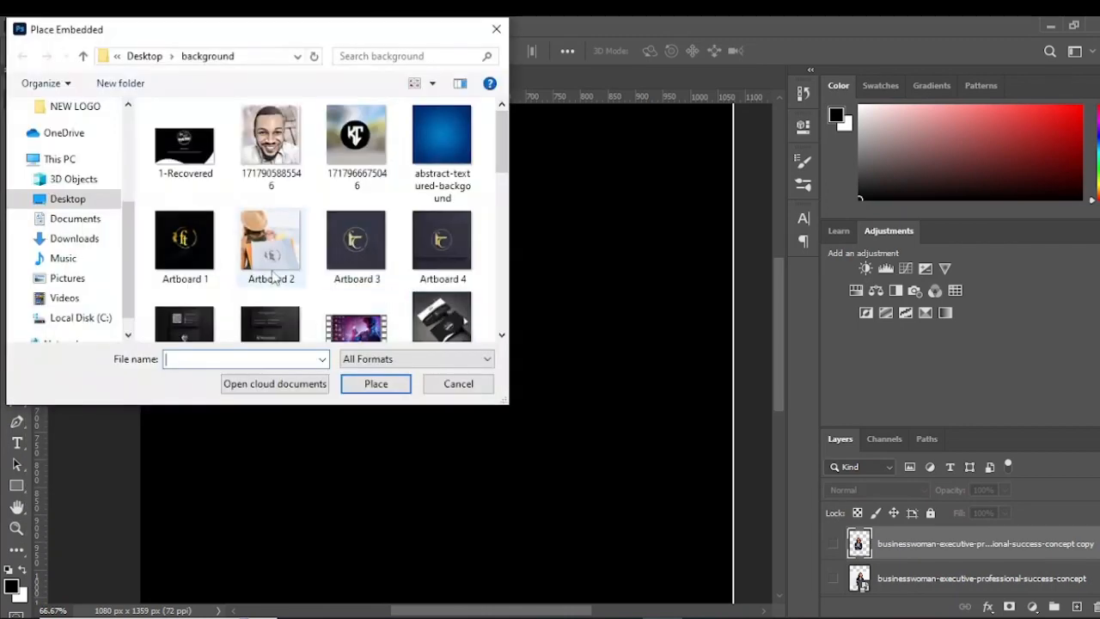
scroll(270, 256, "down", 3)
scroll(261, 233, "down", 3)
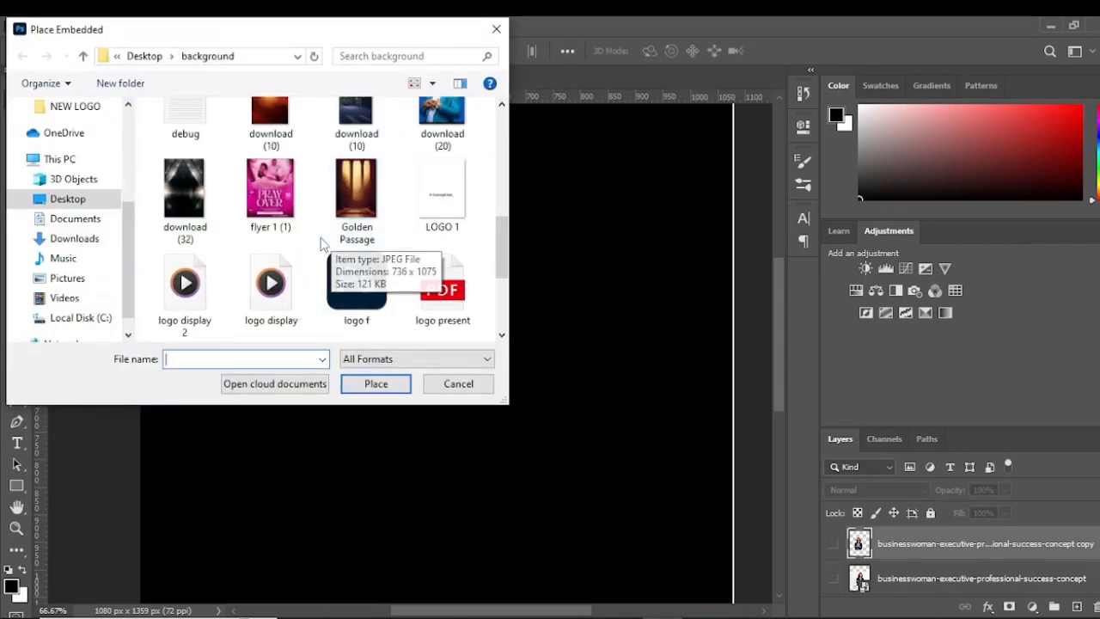
scroll(327, 240, "down", 2)
left_click(439, 265)
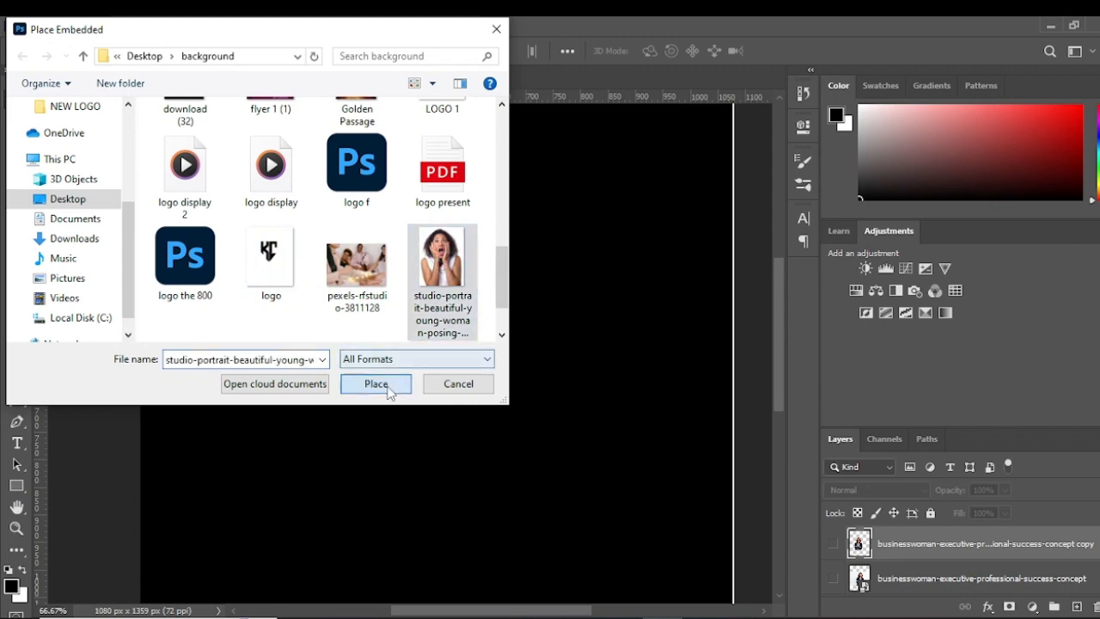
left_click(386, 387)
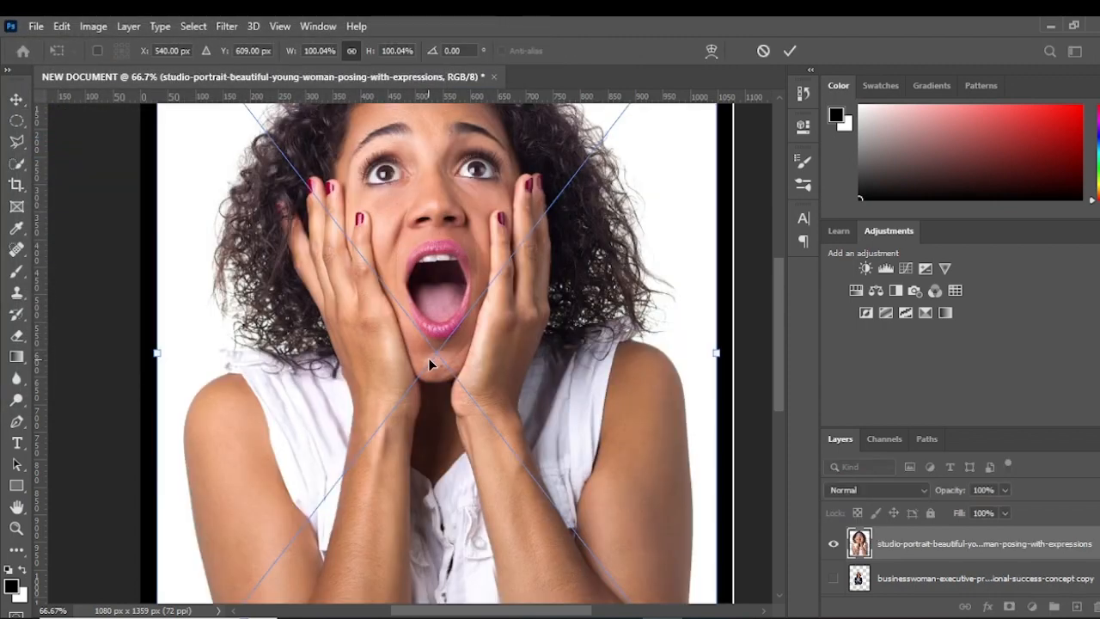
- Examine the curly hair edges and the gaps between the strands on both sides of the placed portrait
scroll(431, 355, "down", 2)
scroll(345, 314, "up", 2)
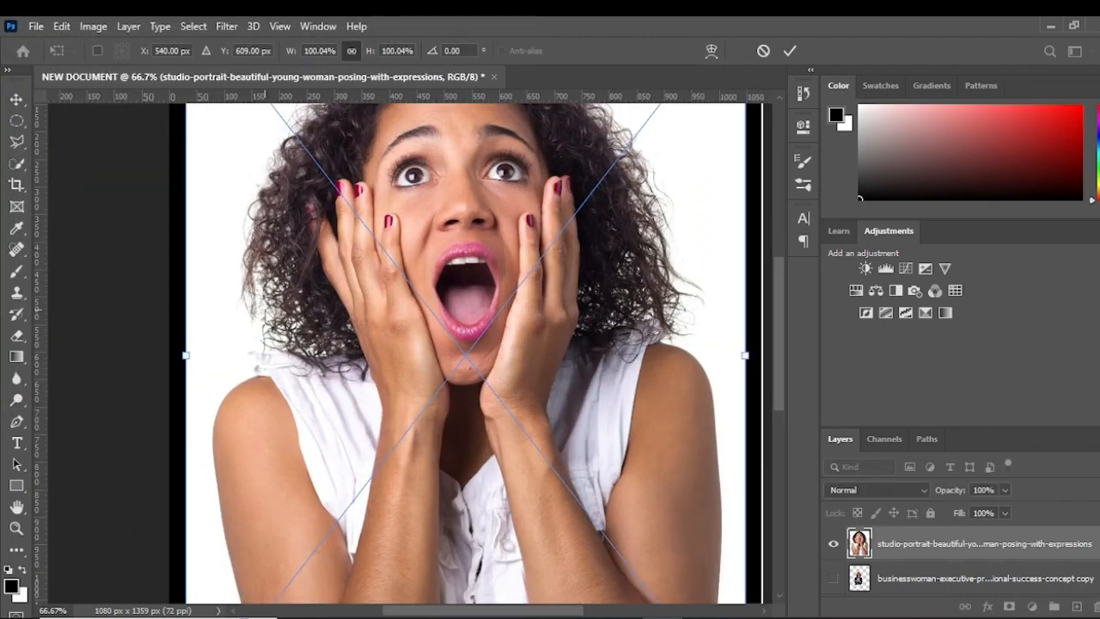
scroll(286, 312, "up", 1)
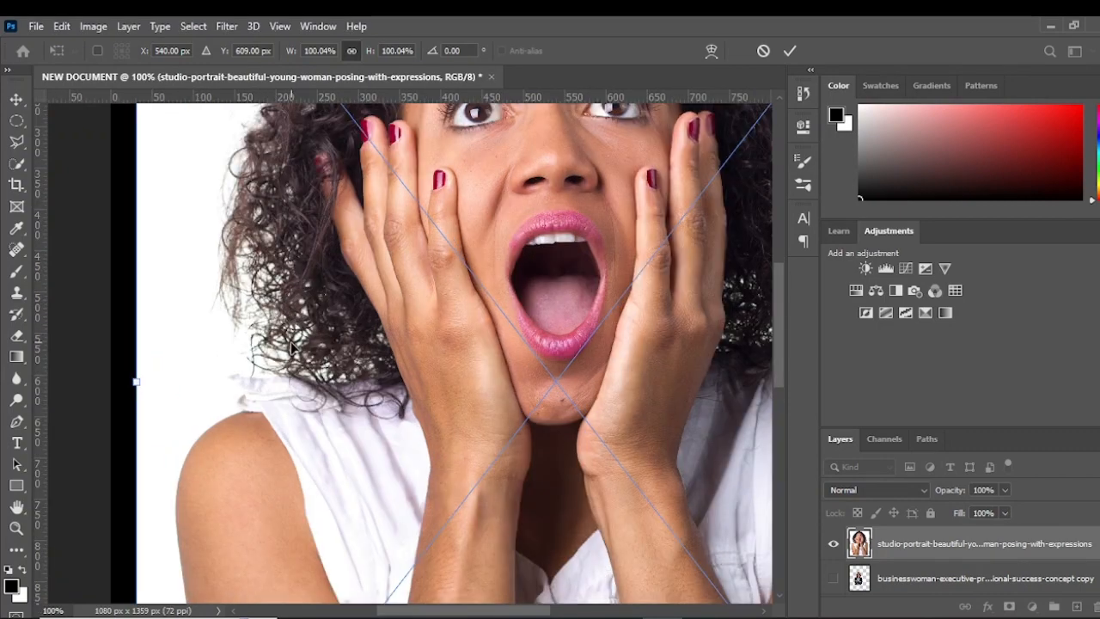
scroll(264, 311, "down", 2)
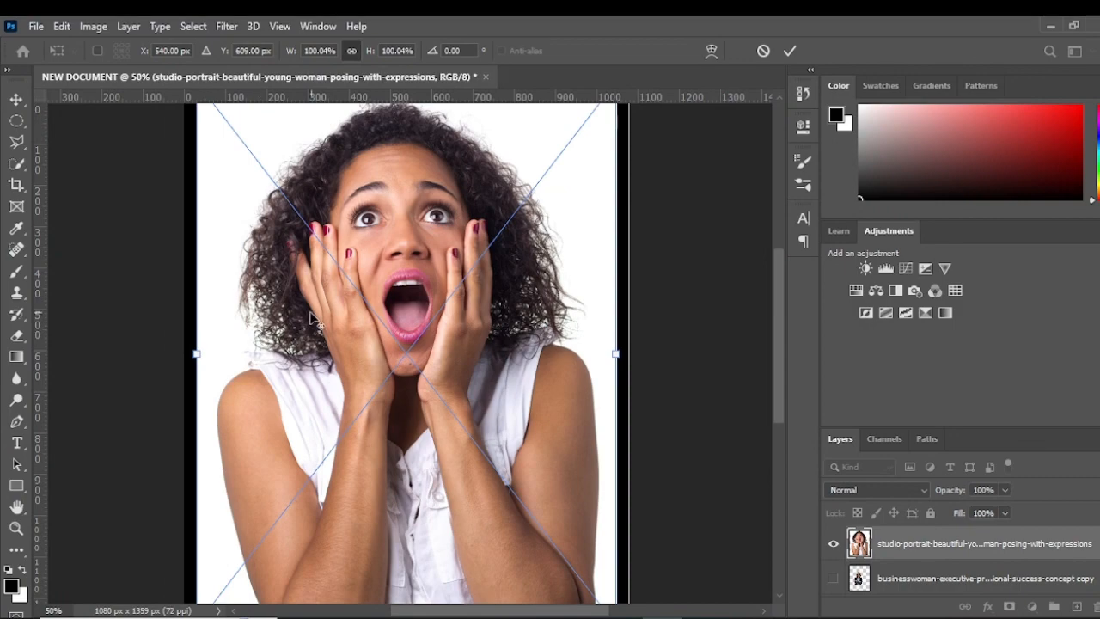
scroll(502, 322, "up", 2)
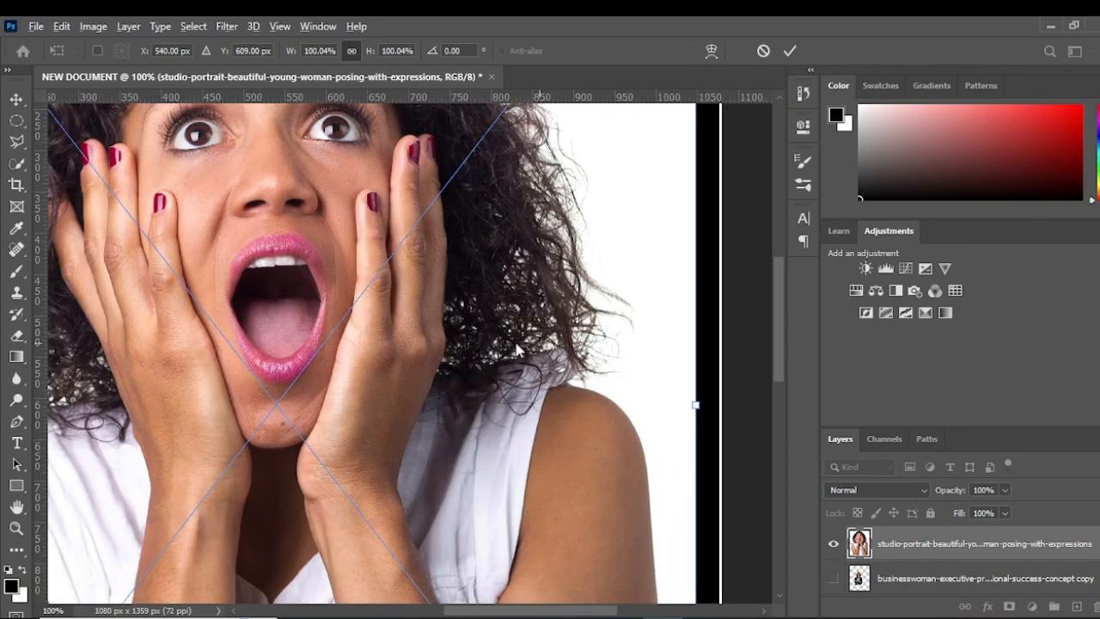
scroll(533, 331, "up", 2)
scroll(537, 328, "down", 3)
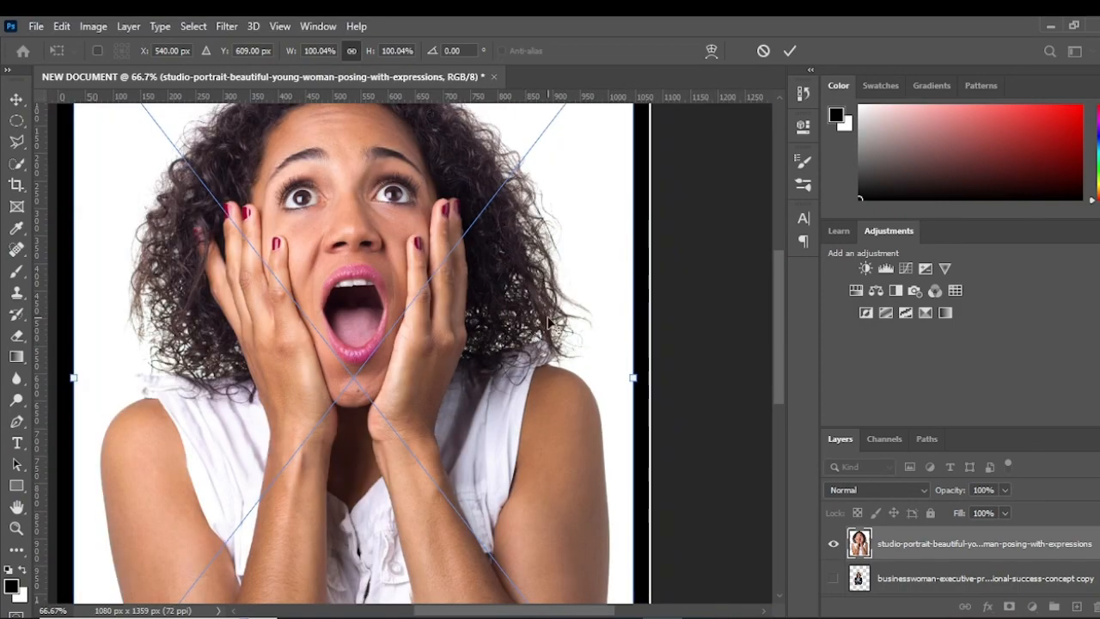
scroll(530, 340, "up", 3)
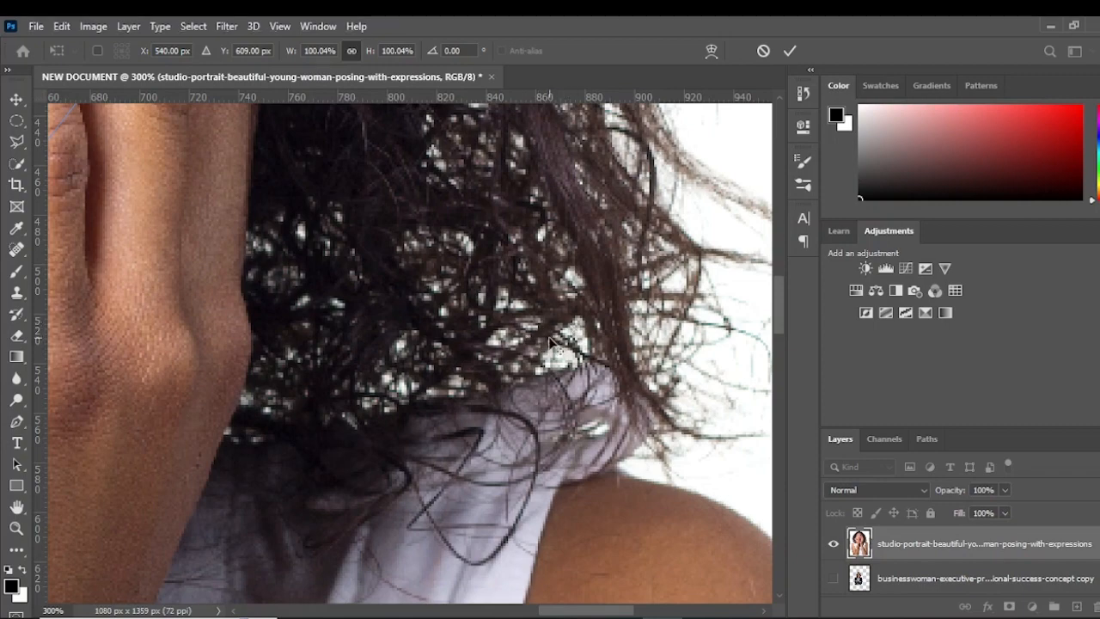
scroll(550, 343, "down", 3)
scroll(543, 351, "down", 1)
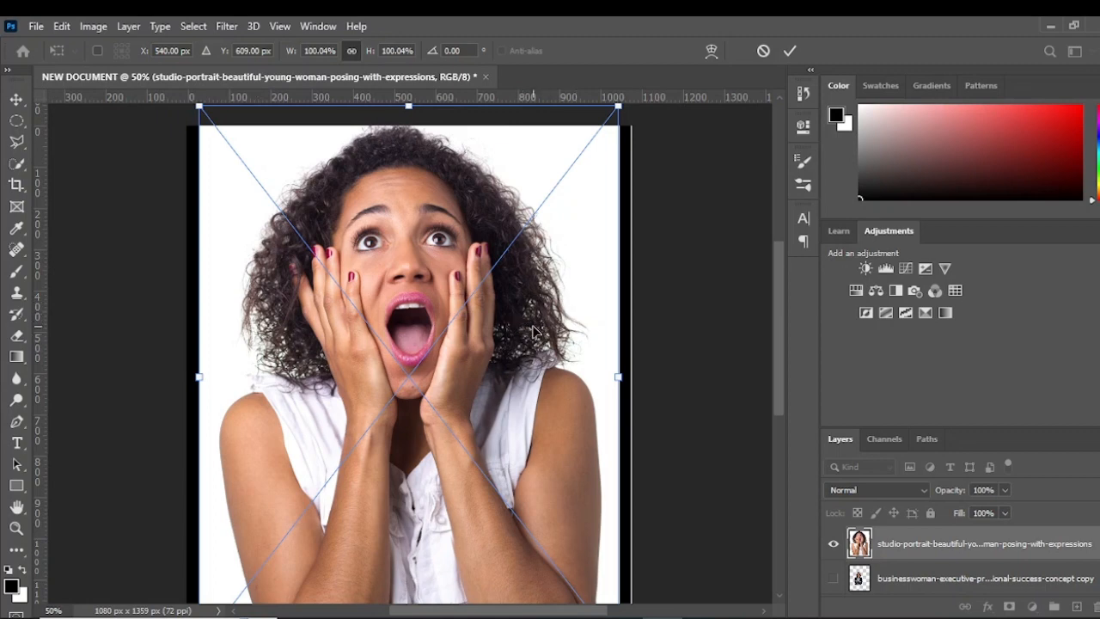
- Scale the placed portrait down to 79.50%, position it inside the black page and commit the transform
scroll(534, 330, "down", 1)
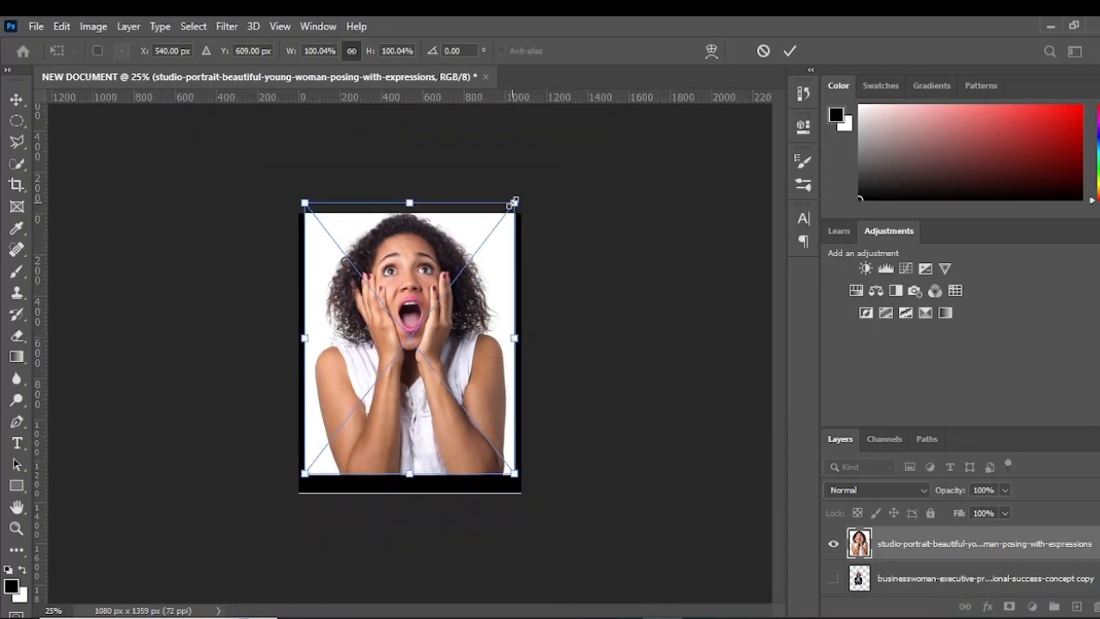
left_click_drag(513, 202, 471, 258)
left_click_drag(396, 349, 408, 351)
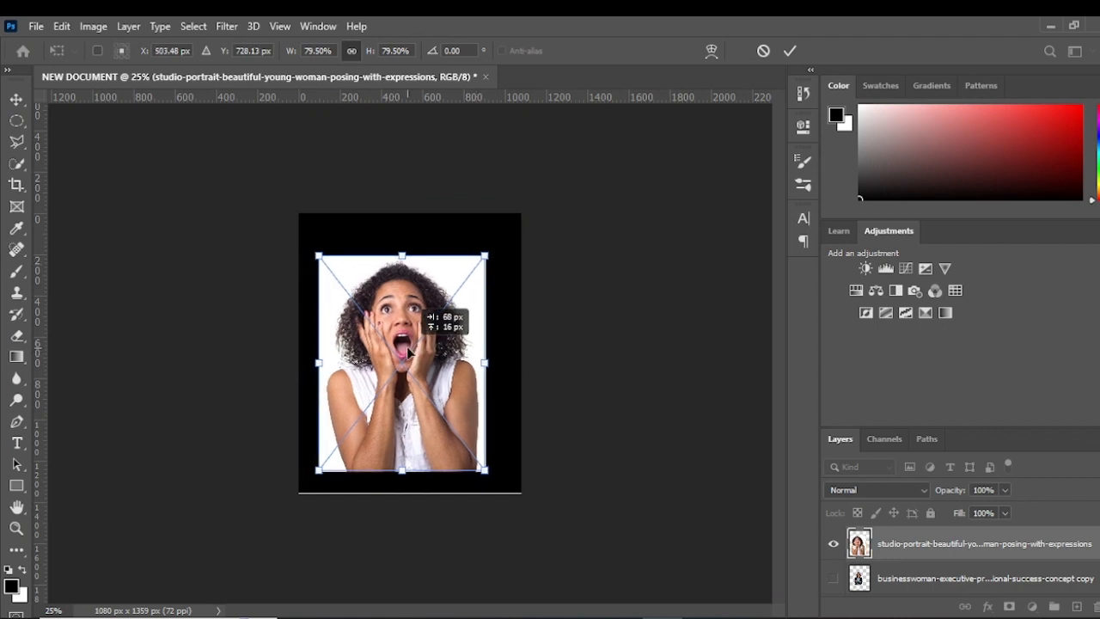
left_click(790, 53)
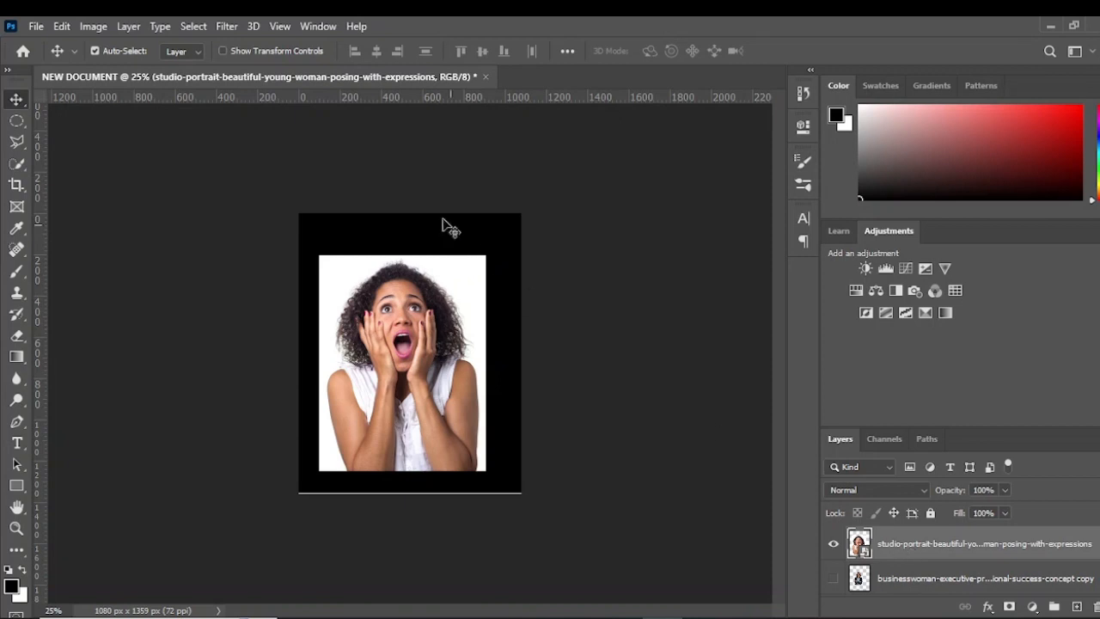
- Select the young woman in the portrait with the Select Subject command
left_click(194, 28)
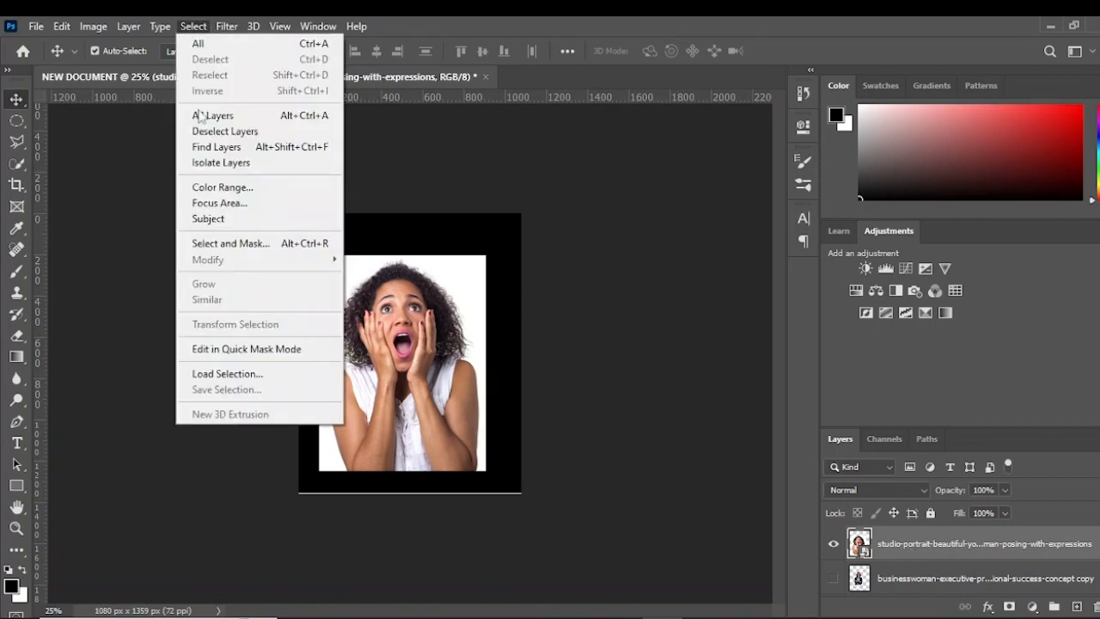
left_click(221, 218)
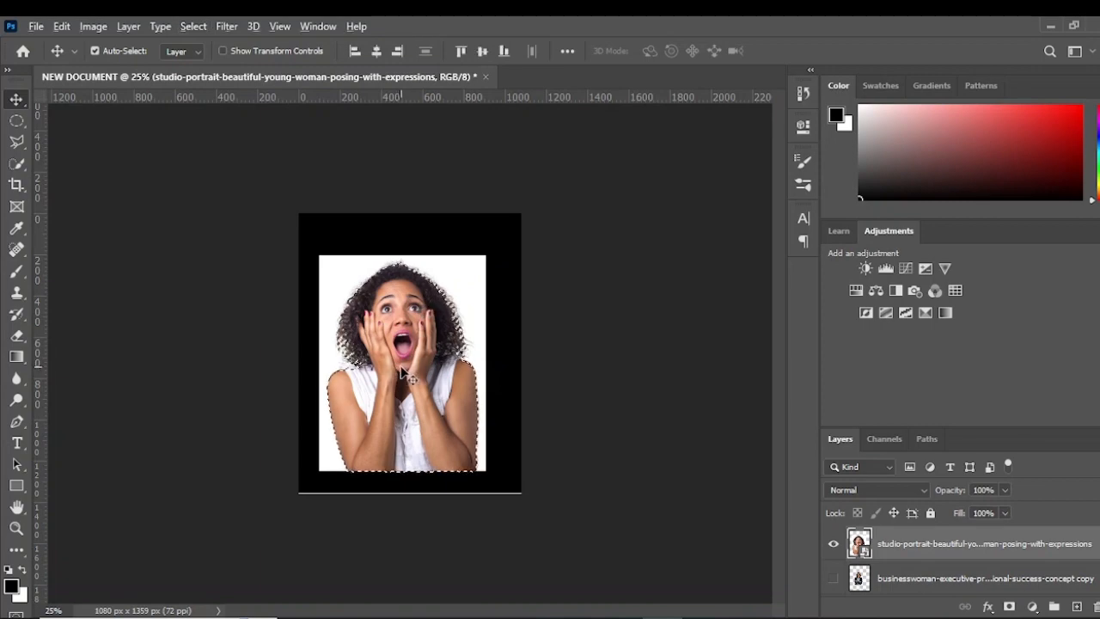
- Inspect the subject selection around the woman's curls, collar, shoulders and face up close
scroll(394, 368, "up", 5)
scroll(376, 361, "down", 2)
scroll(261, 338, "up", 2)
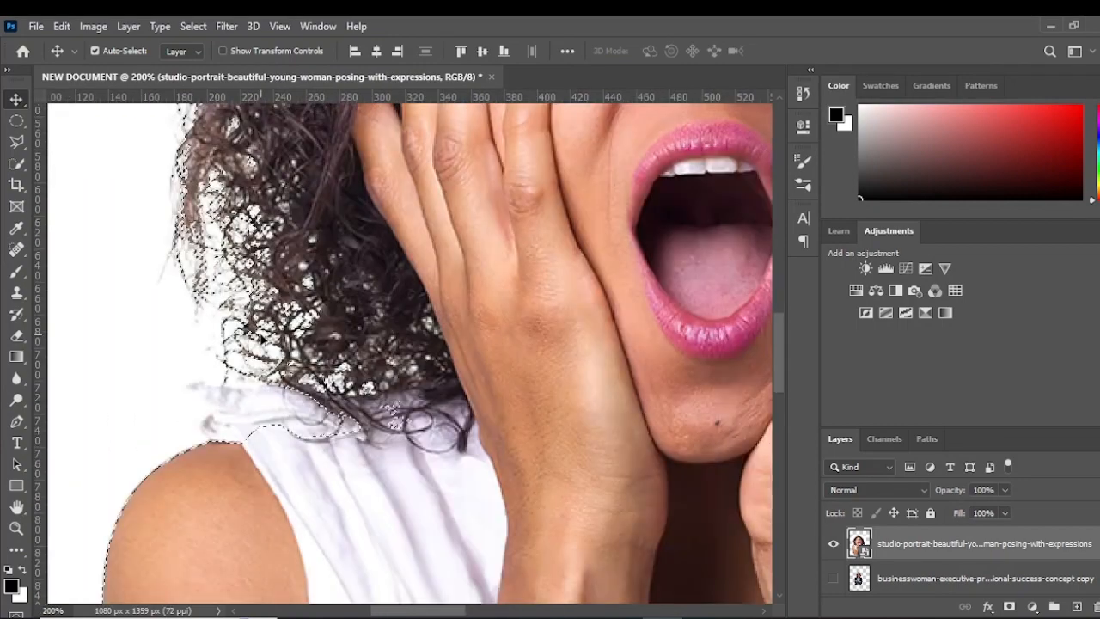
scroll(260, 334, "up", 1)
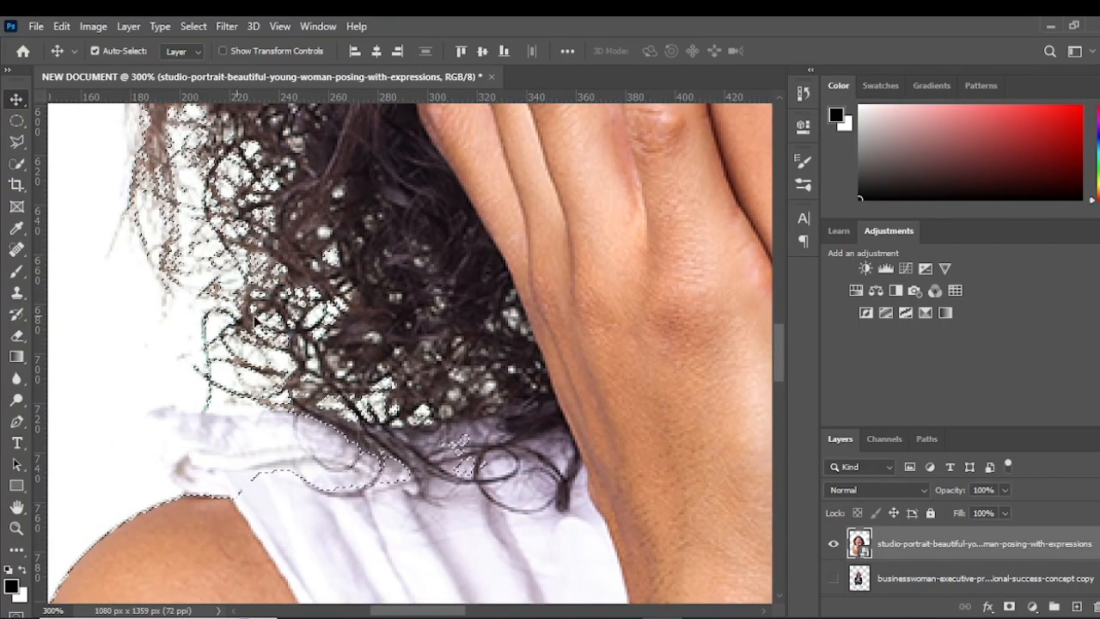
scroll(253, 316, "down", 3)
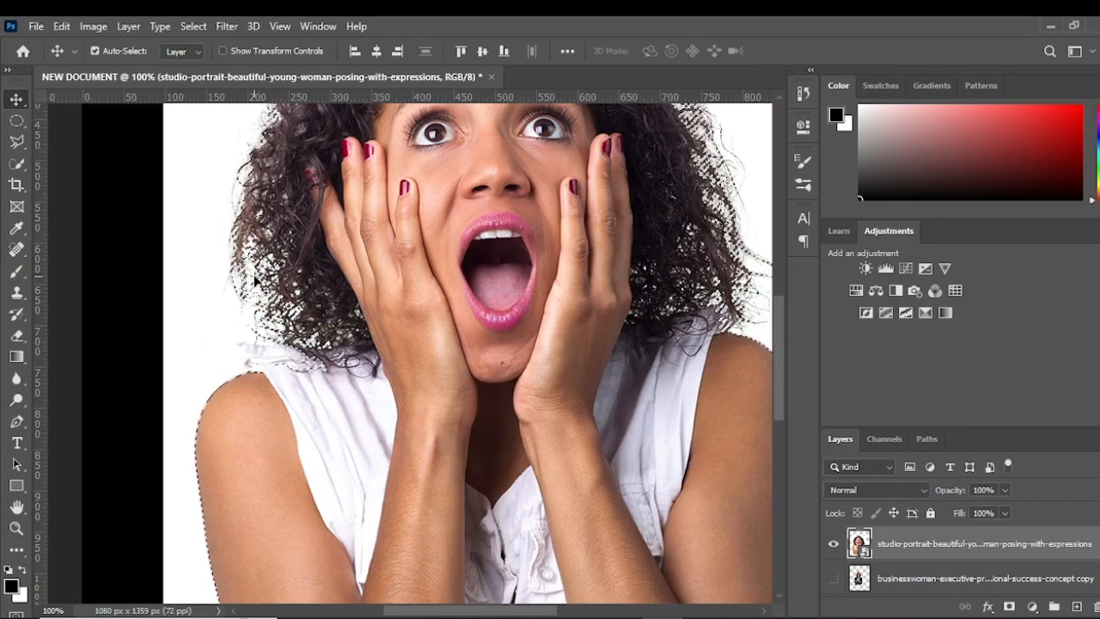
scroll(254, 280, "down", 2)
scroll(478, 233, "up", 1)
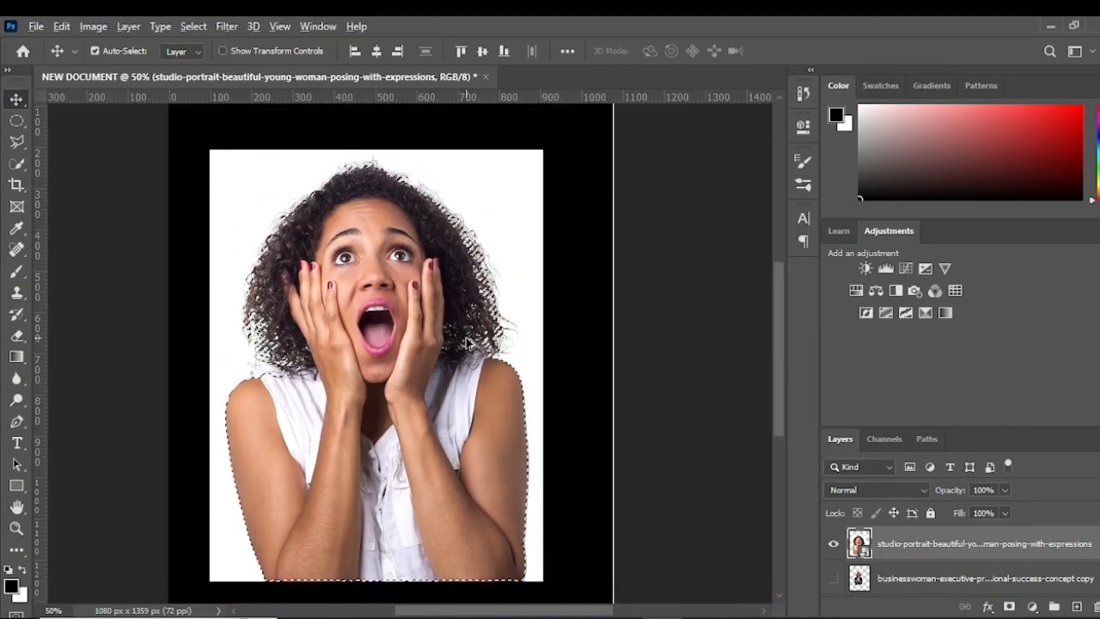
scroll(467, 344, "up", 3)
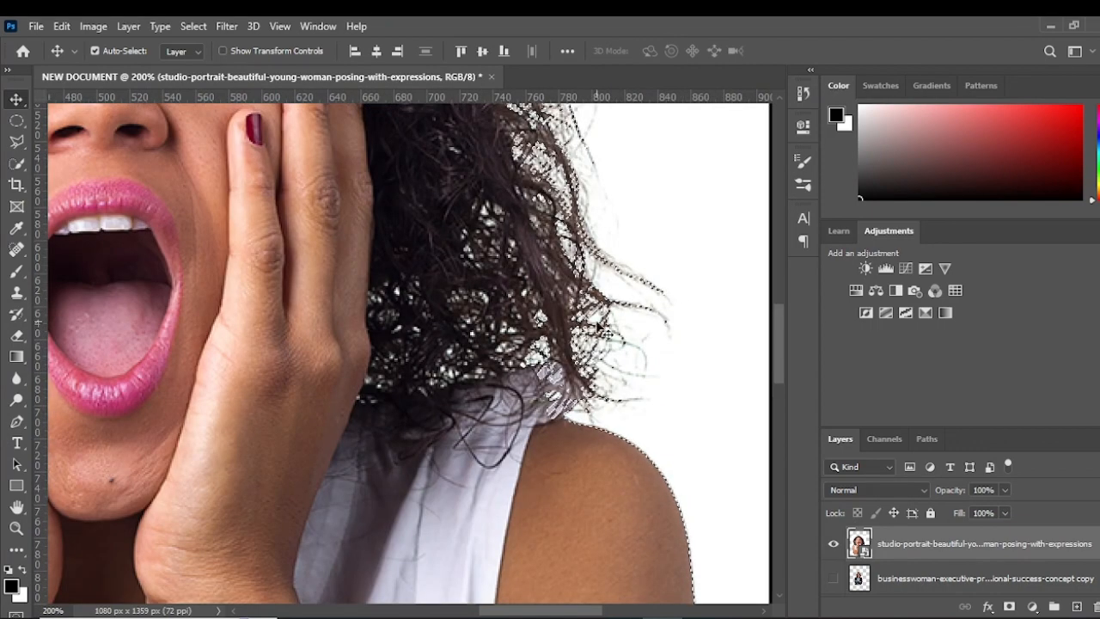
scroll(602, 328, "down", 2)
scroll(463, 236, "up", 1)
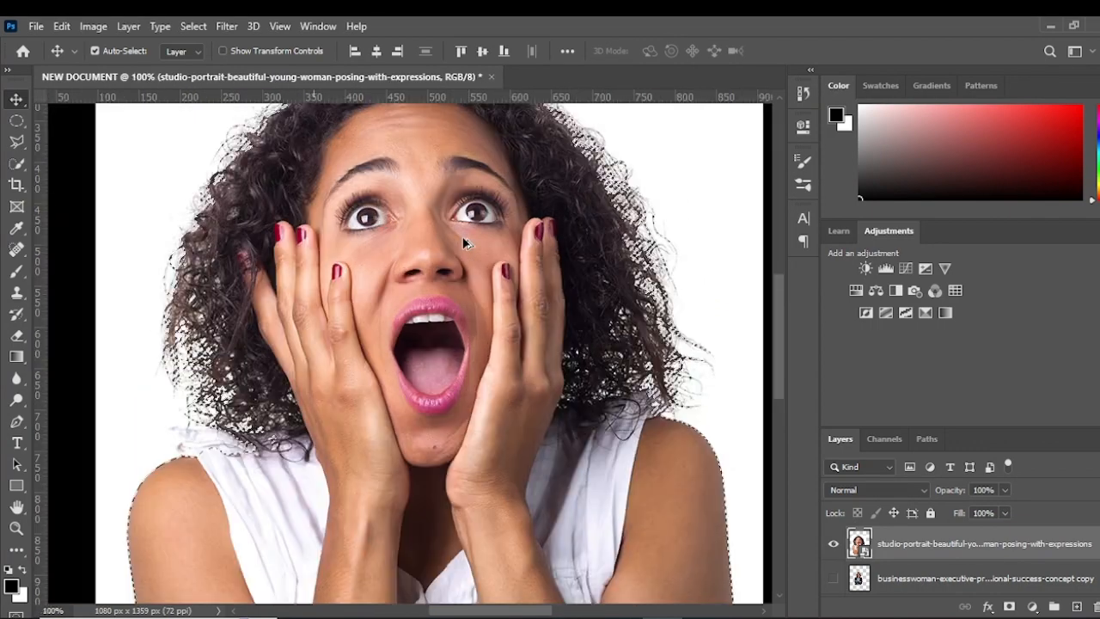
scroll(463, 237, "up", 2)
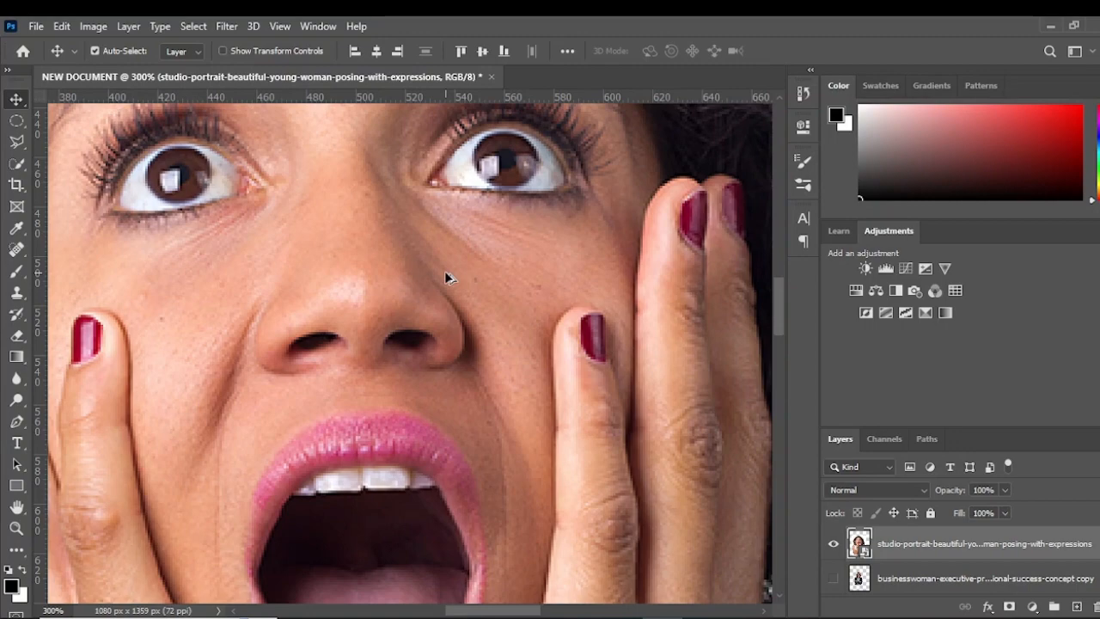
scroll(444, 275, "down", 2)
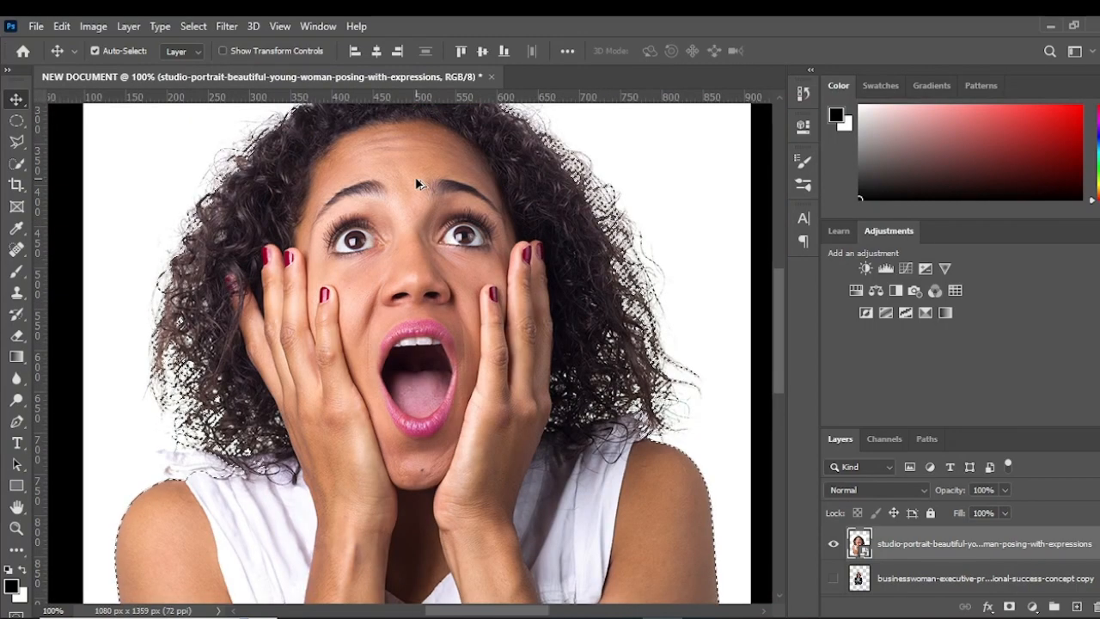
scroll(413, 191, "up", 2)
scroll(411, 239, "up", 3)
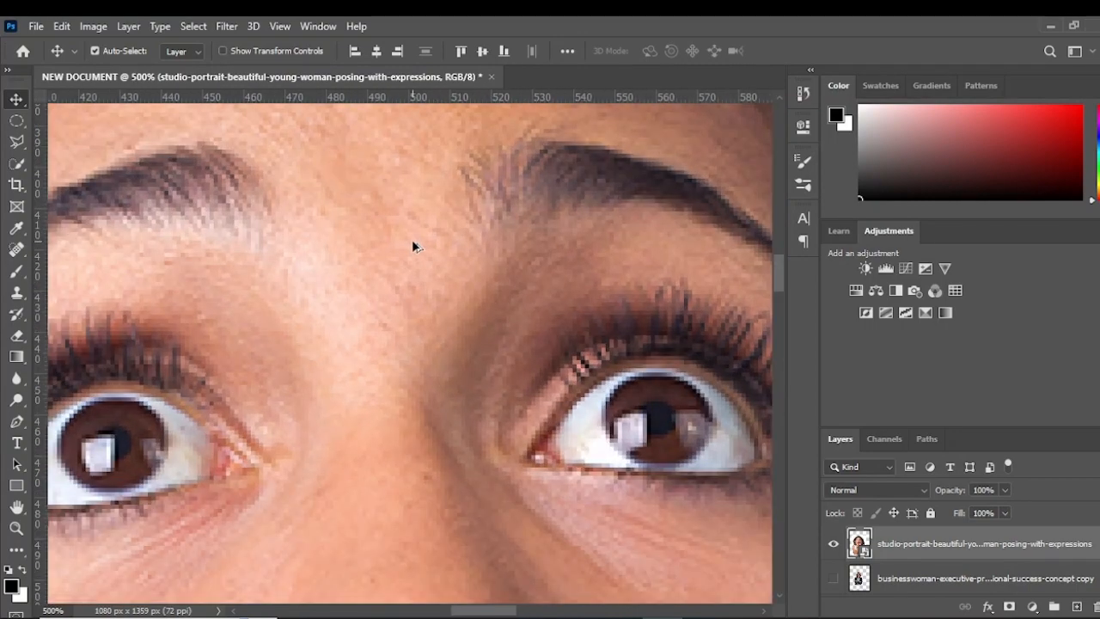
scroll(416, 241, "down", 7)
scroll(421, 248, "down", 1)
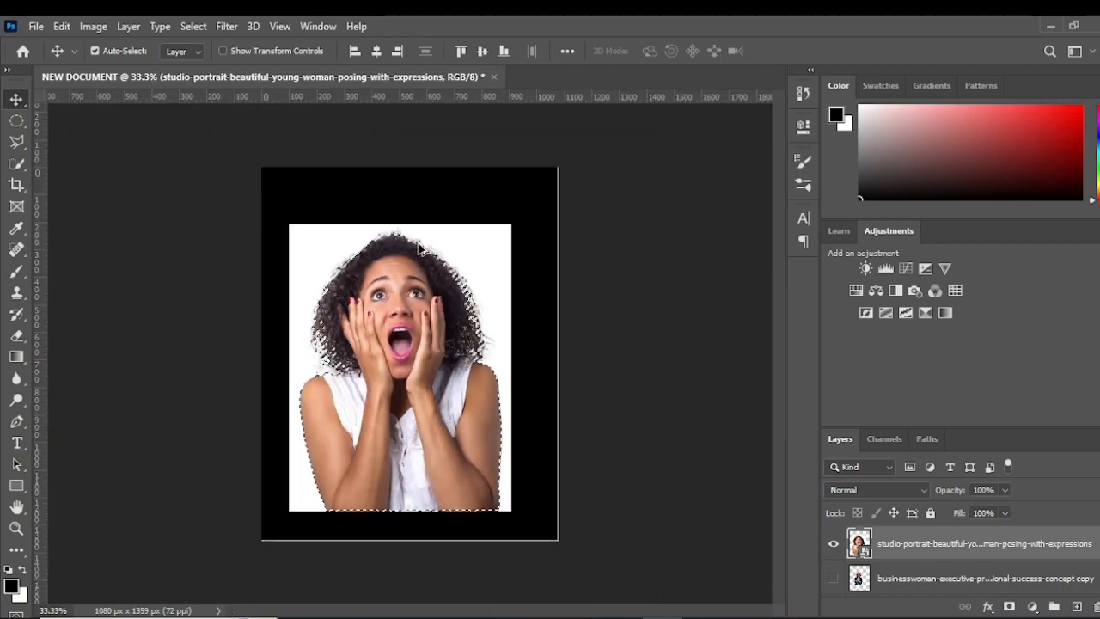
scroll(395, 289, "up", 2)
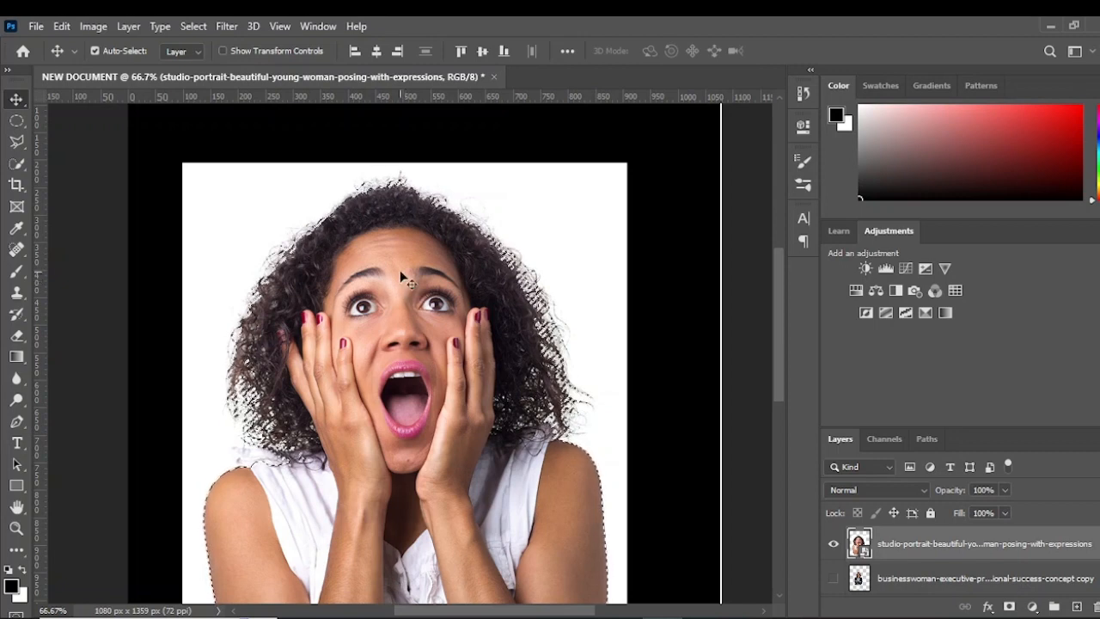
key("ctrl+minus")
key("ctrl+minus")
key("ctrl+plus")
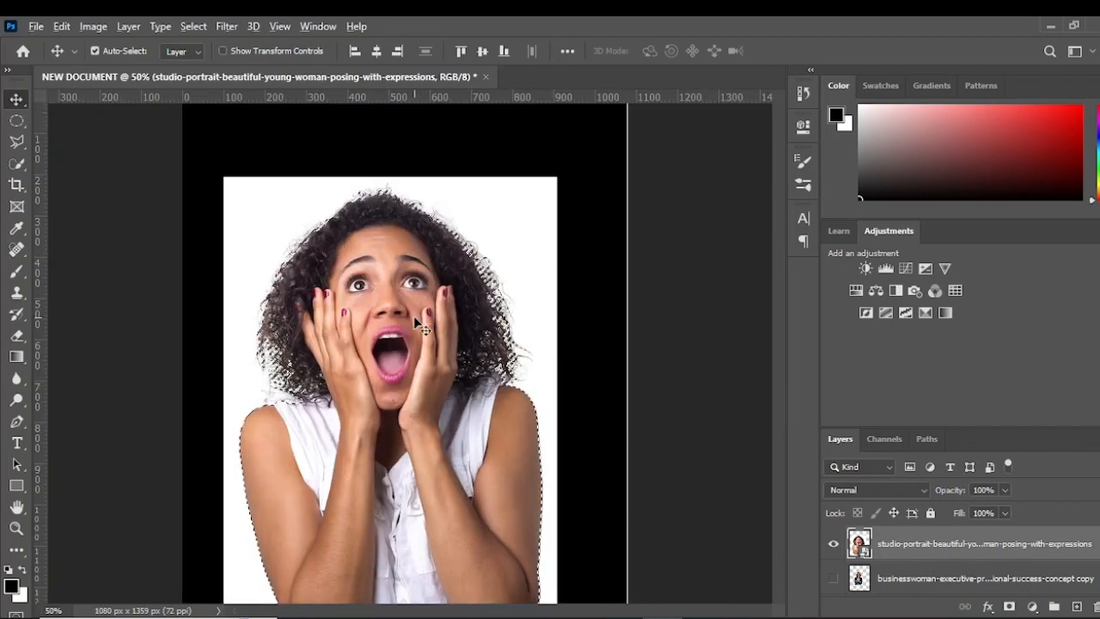
key("ctrl+minus")
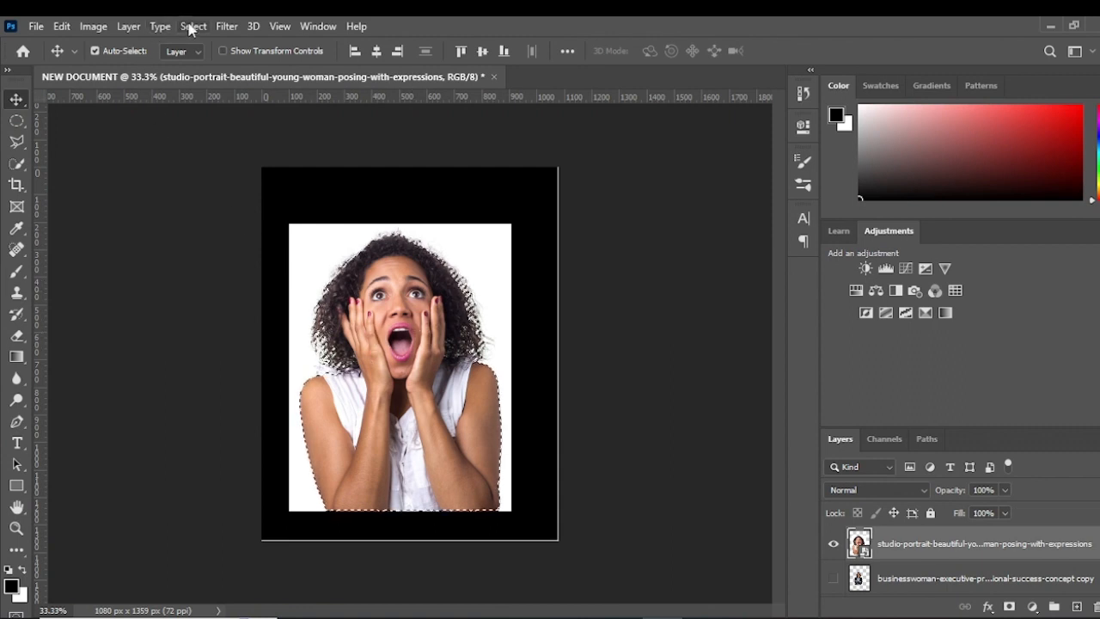
- Open the selection in Select and Mask and refine the curls beside the woman's hand with the Refine Edge Brush at size 30
left_click(194, 27)
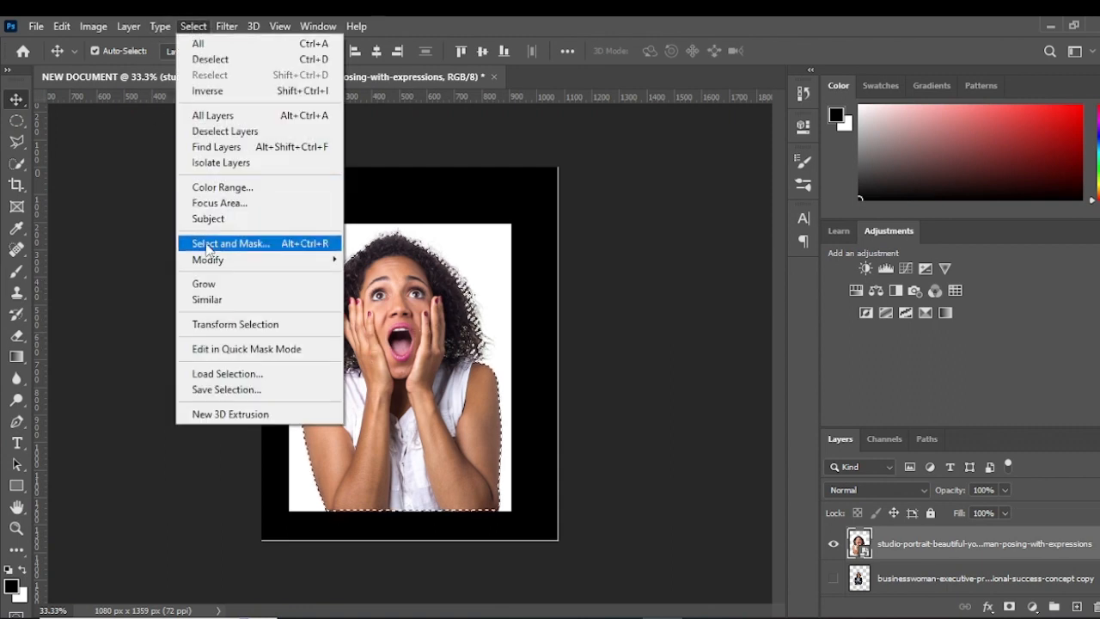
left_click(208, 246)
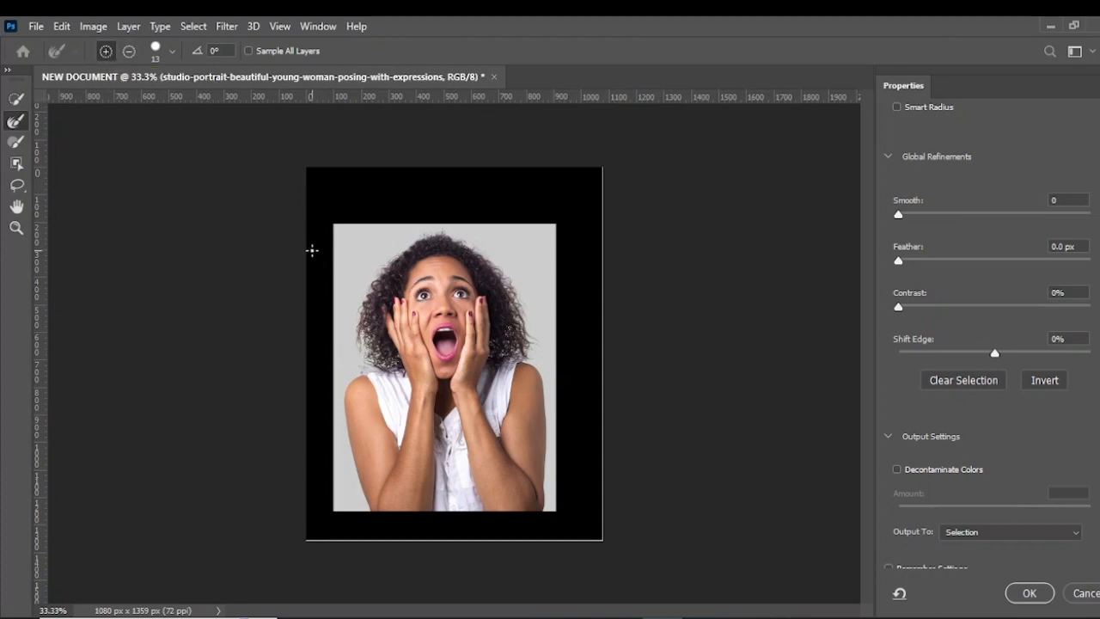
scroll(376, 328, "up", 5)
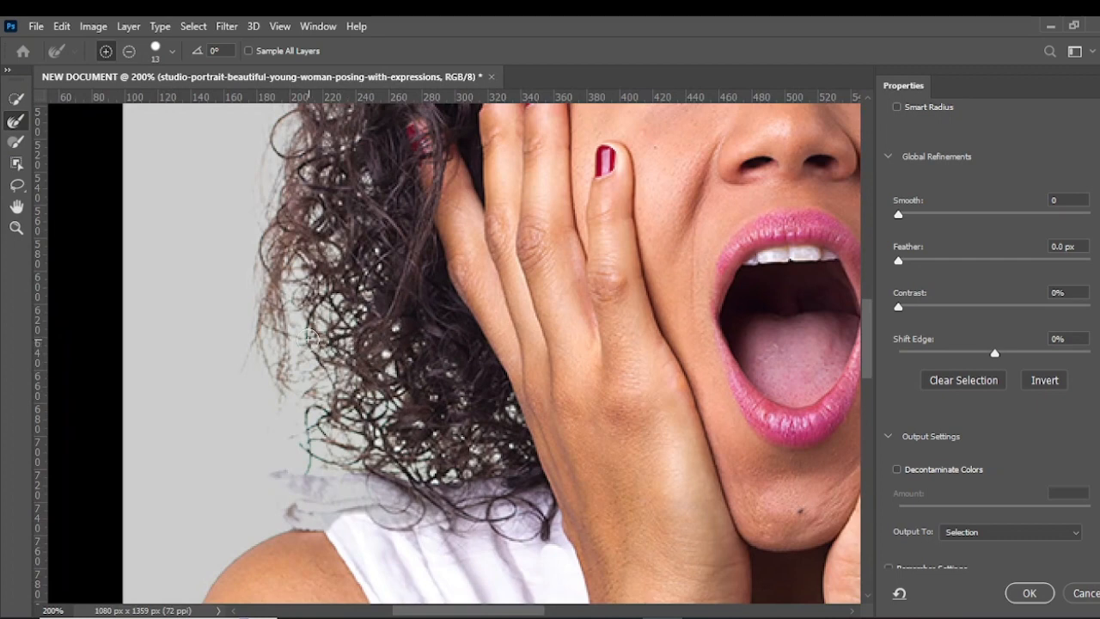
key("bracketright")
key("bracketright")
key("bracketright")
mouse_move(365, 350)
left_mouse_down()
mouse_move(370, 362)
mouse_move(317, 337)
left_mouse_up()
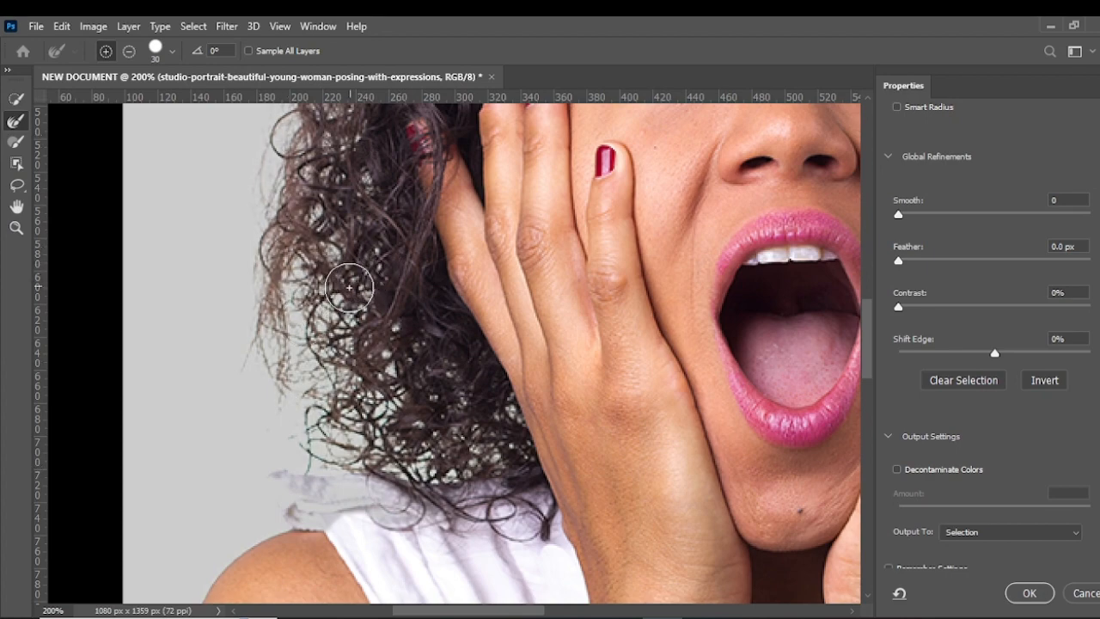
- Refine the hair edge over the crown and down the opposite side of the head with the Refine Edge Brush
scroll(356, 287, "down", 2)
scroll(370, 258, "up", 2)
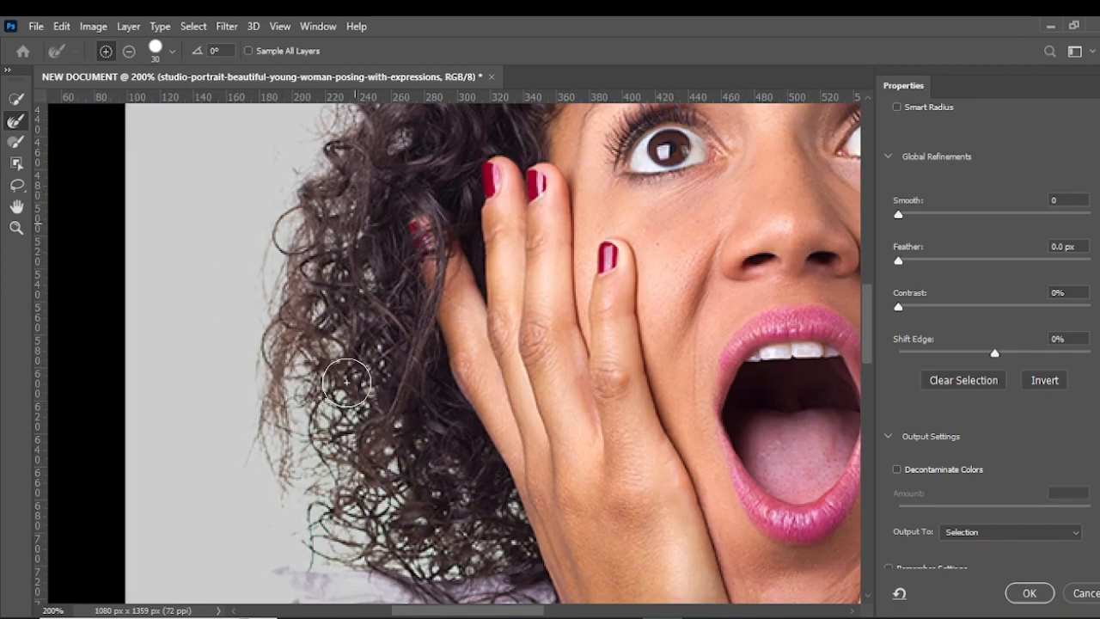
scroll(395, 249, "down", 2)
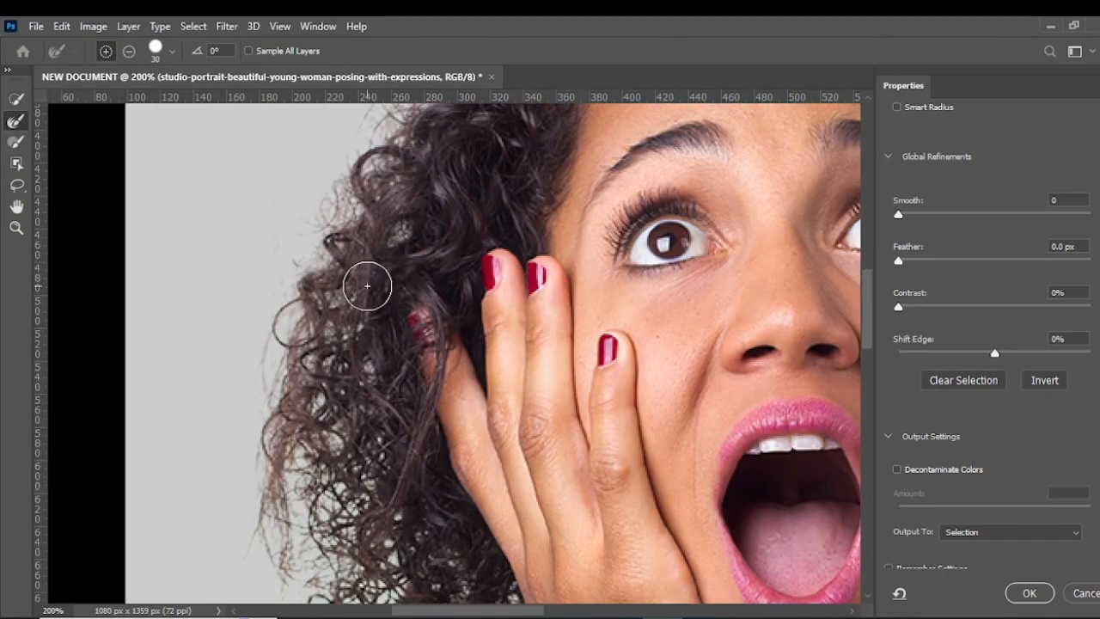
scroll(380, 221, "up", 2)
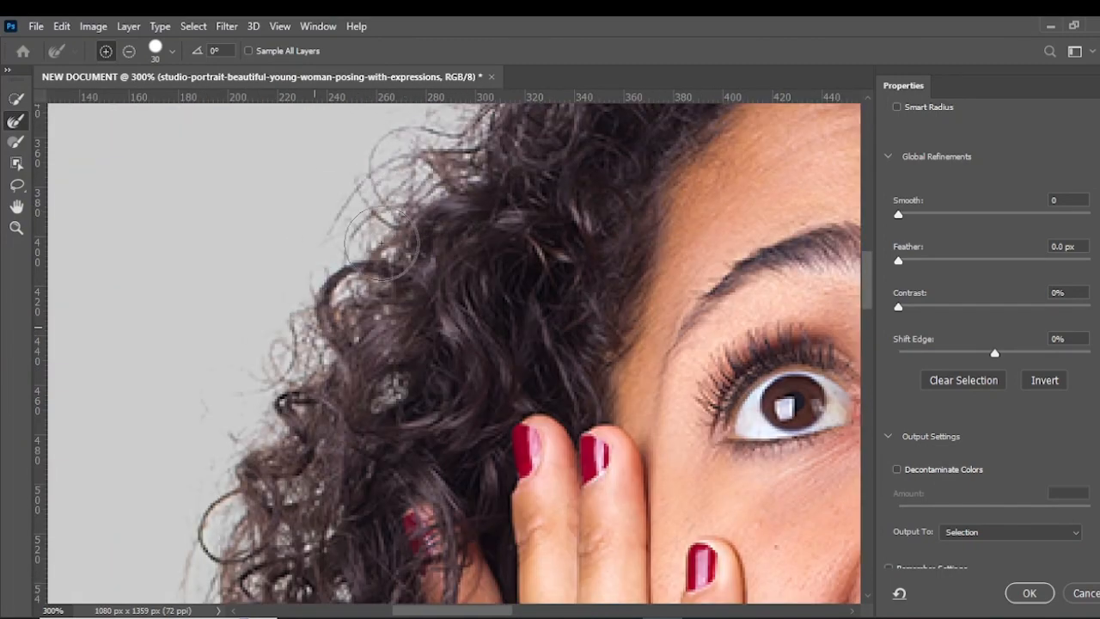
scroll(348, 429, "down", 2)
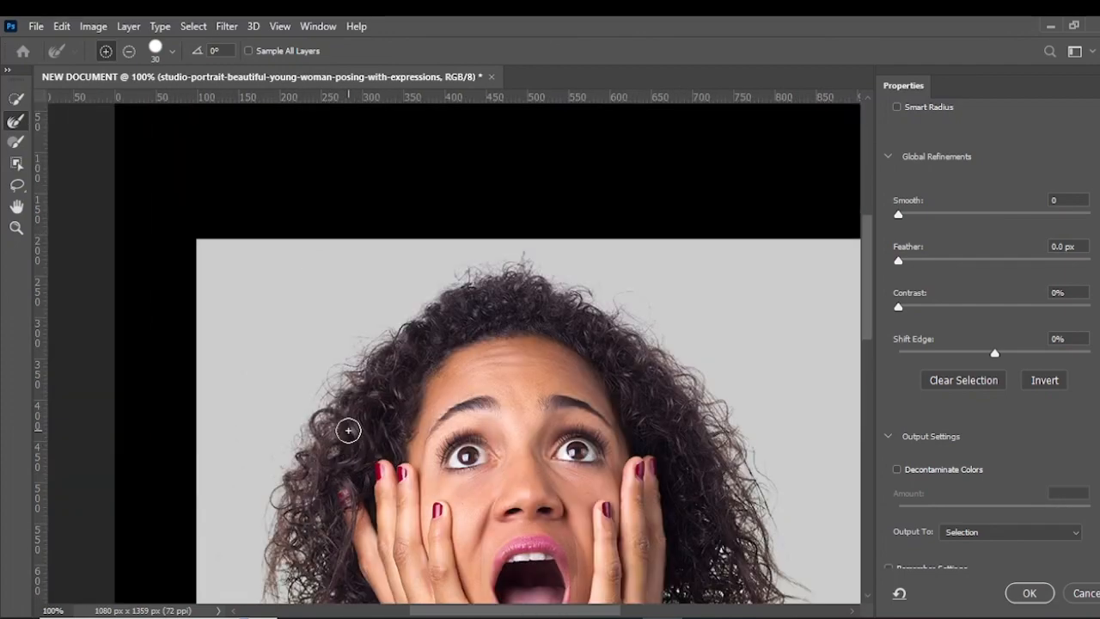
scroll(378, 365, "up", 1)
scroll(378, 366, "up", 1)
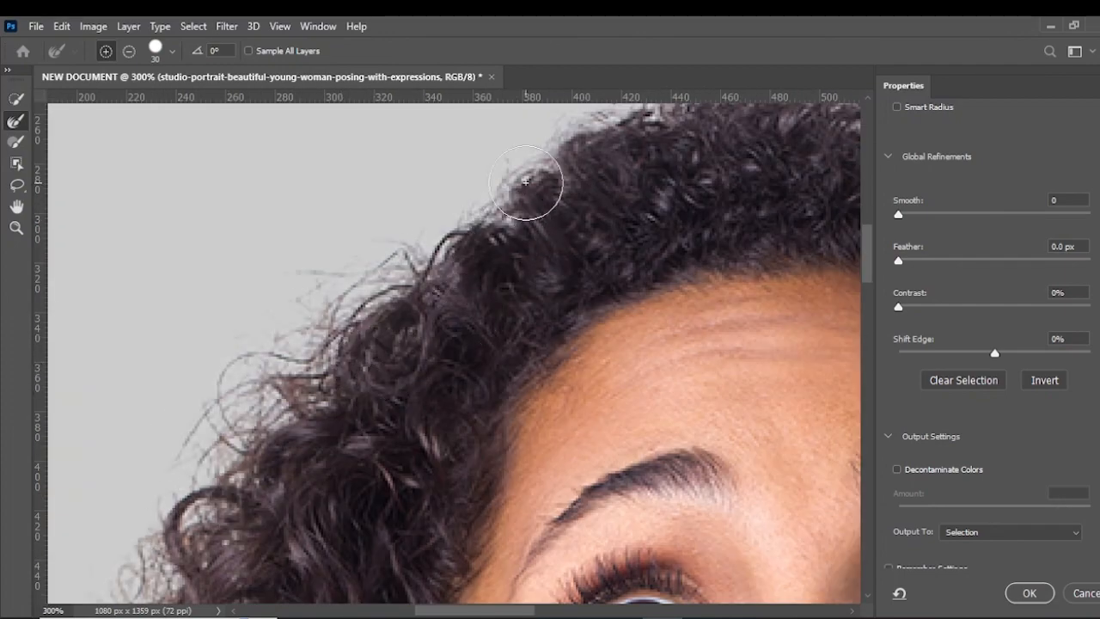
scroll(361, 363, "down", 1)
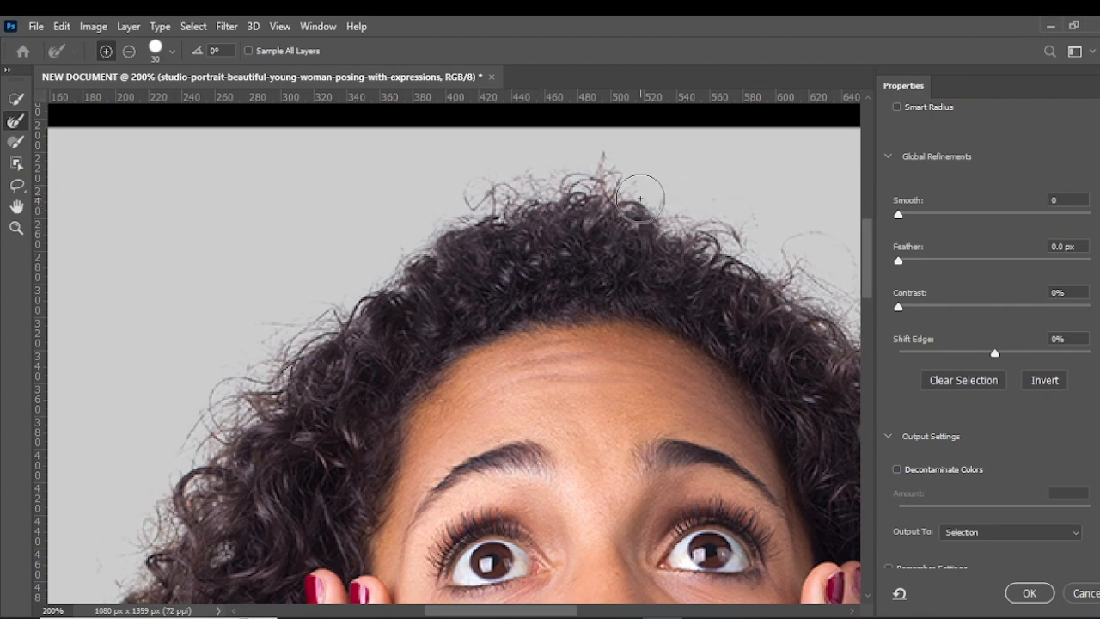
scroll(381, 437, "down", 2)
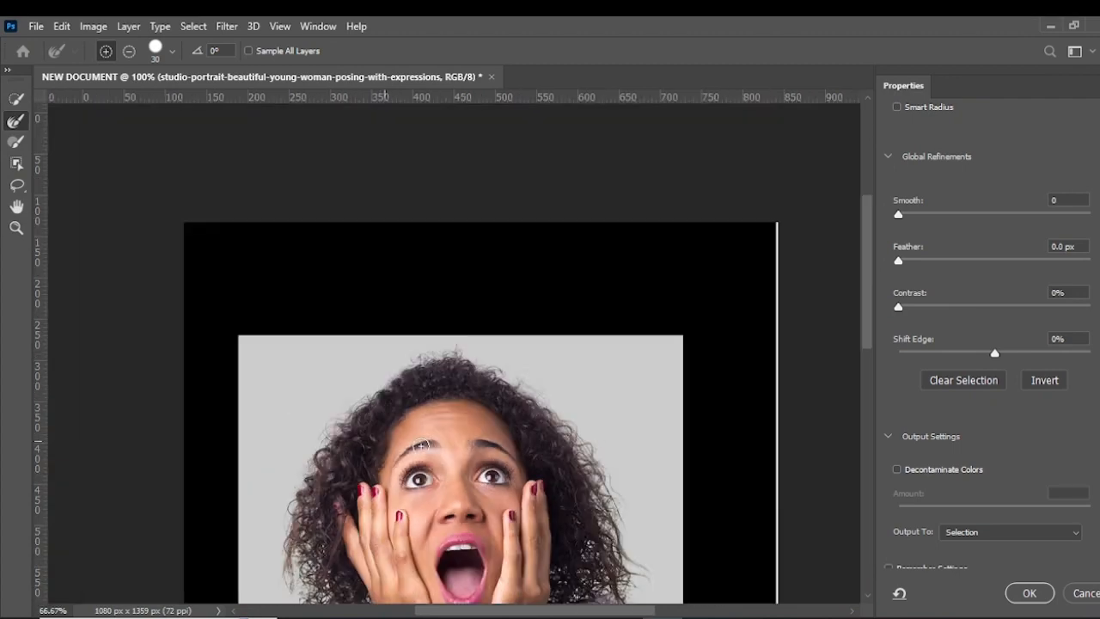
scroll(578, 436, "up", 2)
mouse_move(454, 322)
left_mouse_down()
mouse_move(375, 286)
mouse_move(491, 357)
mouse_move(504, 395)
mouse_move(582, 471)
left_mouse_up()
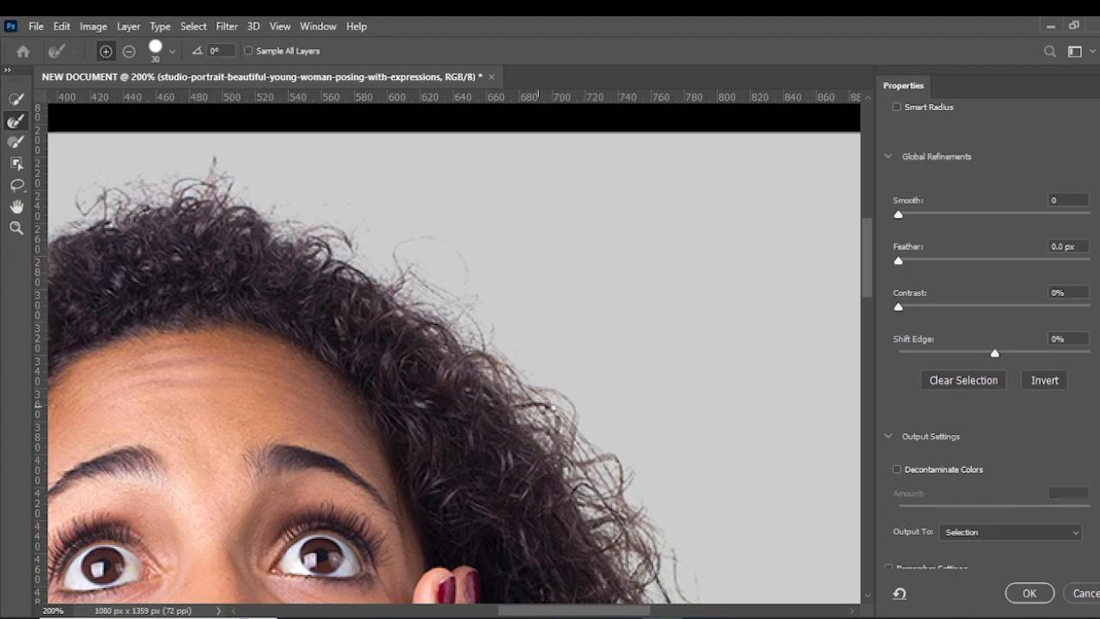
- Examine the curl edges beside the other hand, the elbow outline and the whole figure in the Select and Mask preview
scroll(606, 456, "down", 1)
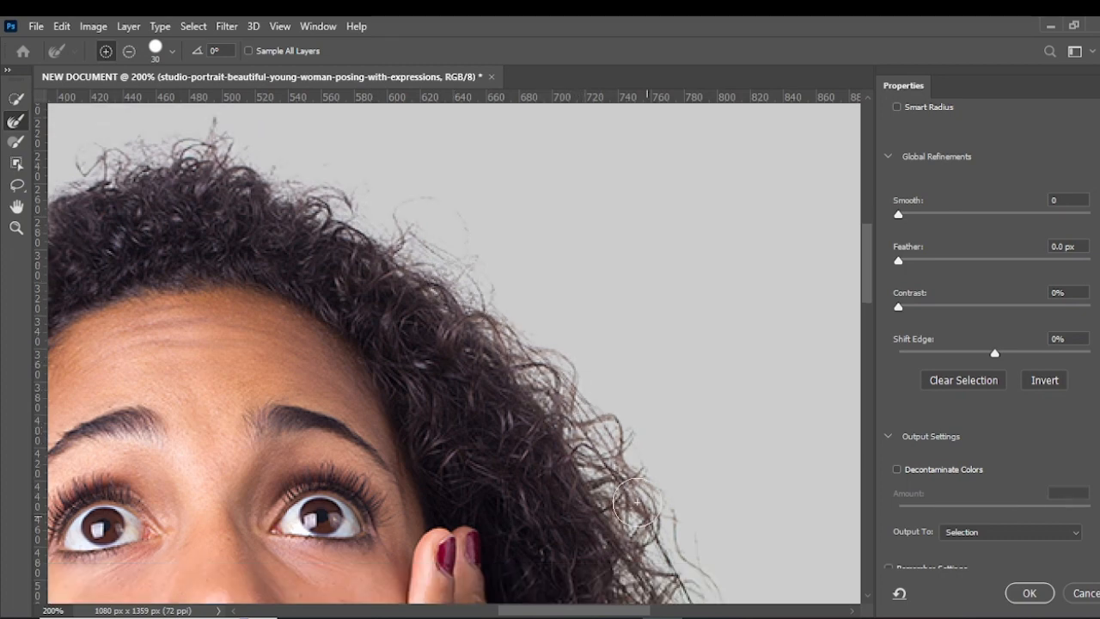
scroll(559, 452, "down", 2)
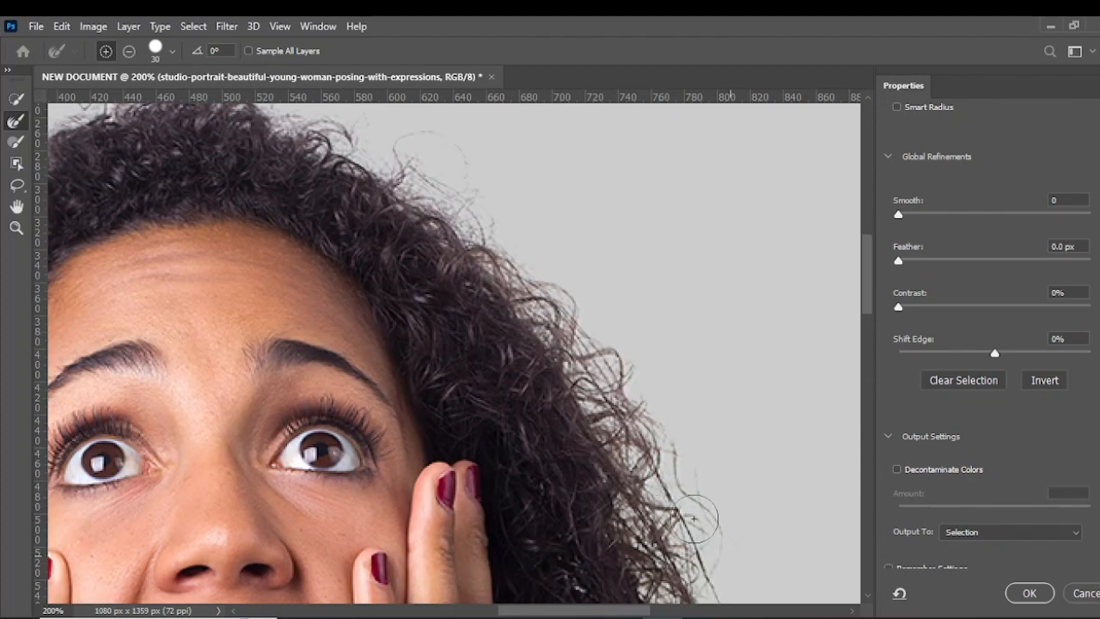
scroll(646, 498, "down", 1)
scroll(678, 556, "up", 1)
scroll(643, 563, "down", 3)
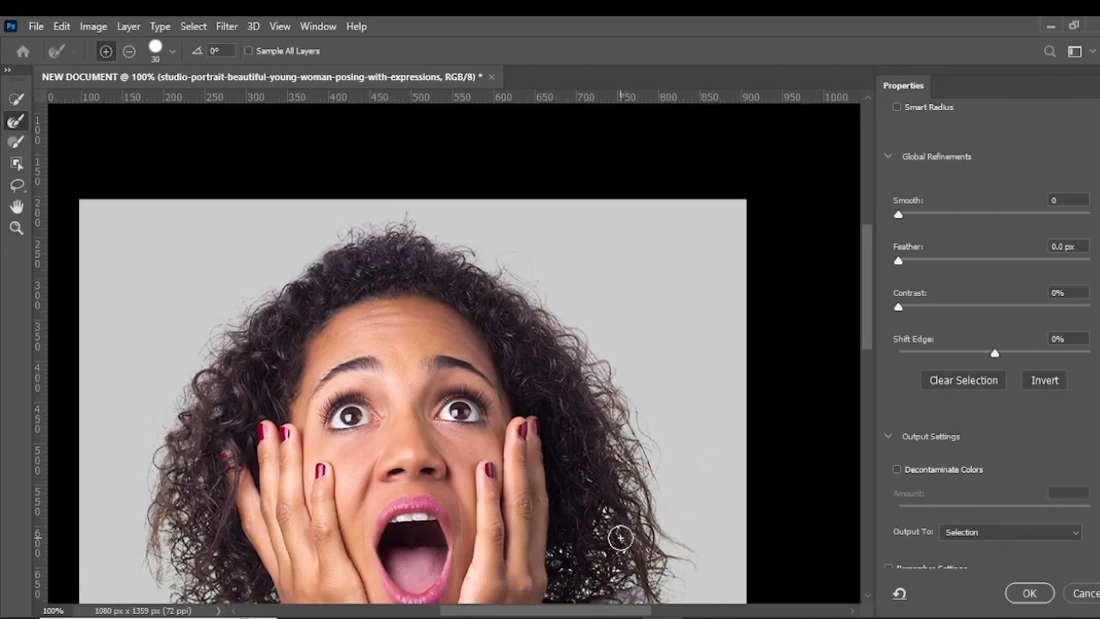
scroll(655, 557, "up", 1)
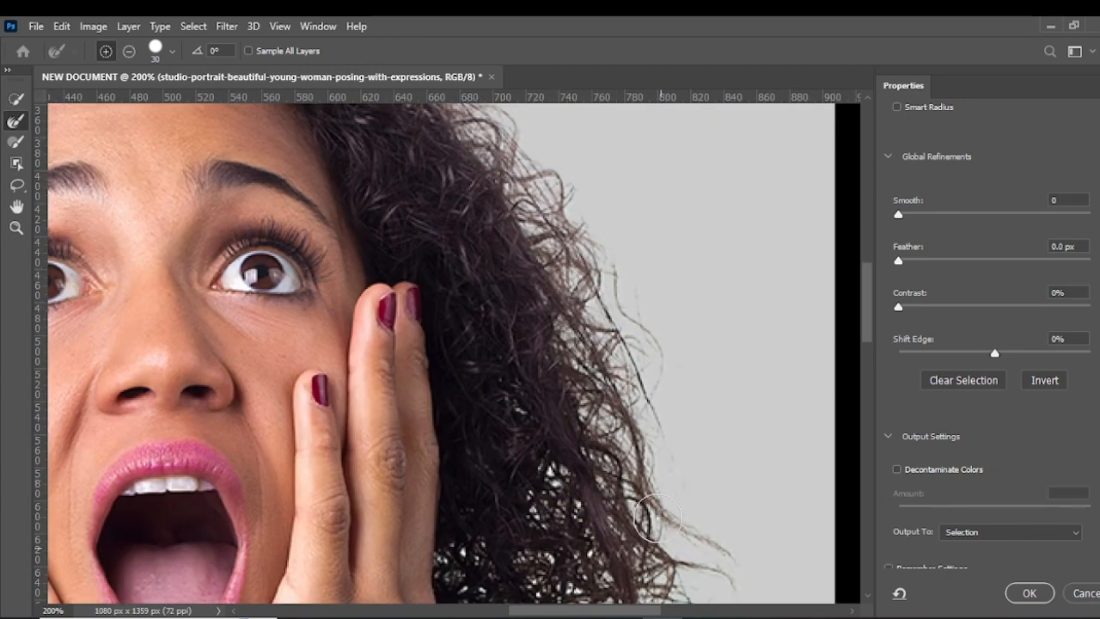
scroll(622, 439, "down", 2)
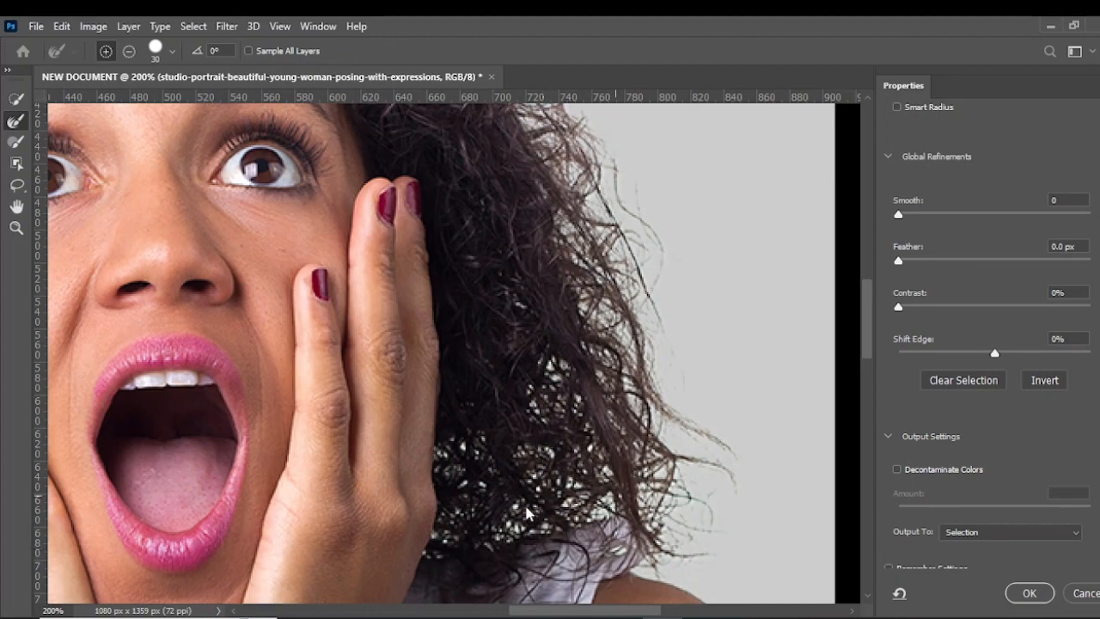
scroll(581, 425, "down", 8)
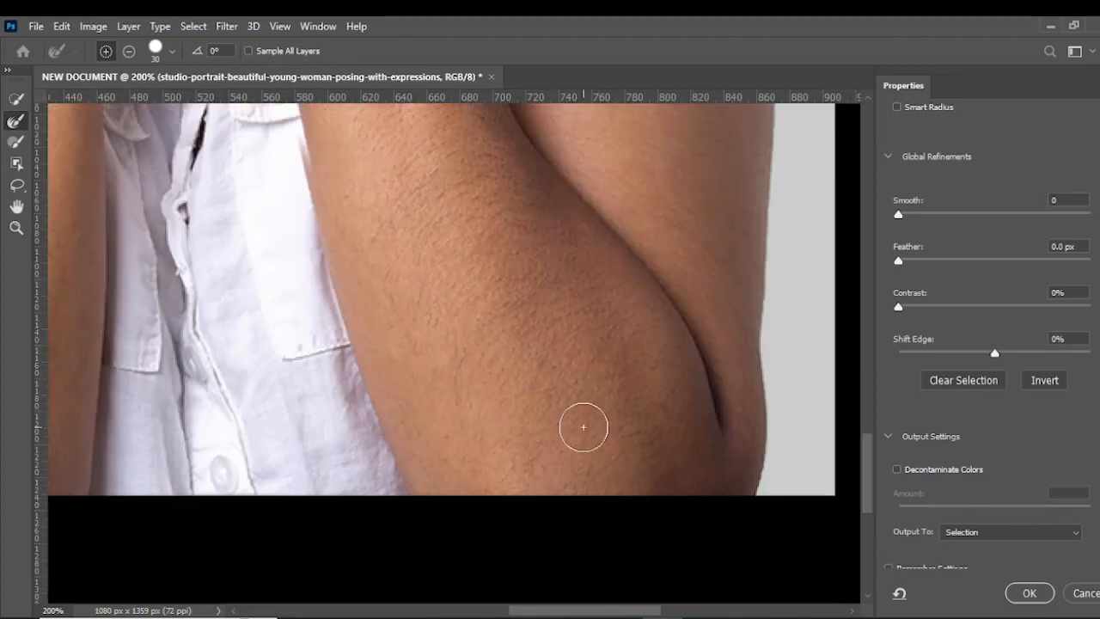
scroll(587, 473, "down", 3)
scroll(567, 241, "up", 4)
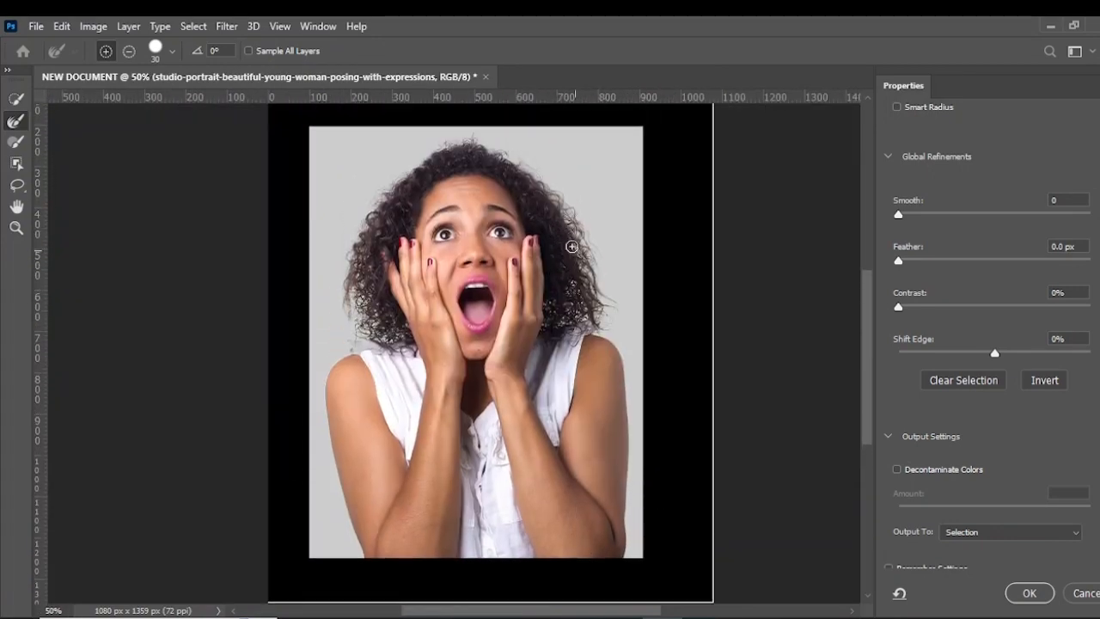
scroll(562, 244, "up", 1)
scroll(699, 246, "down", 1)
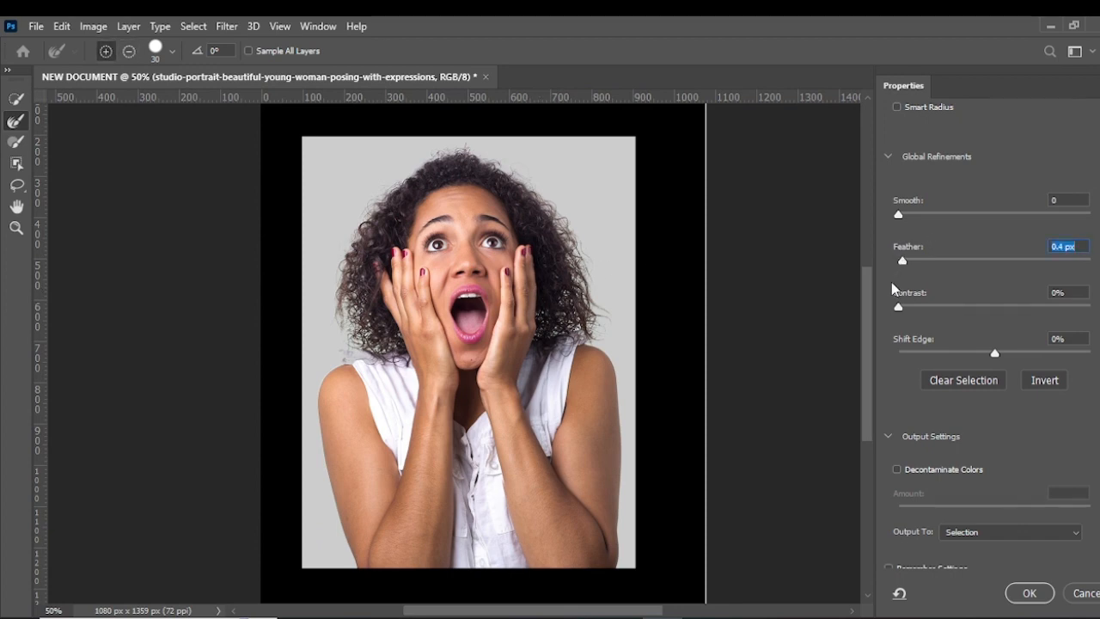
- Set Smooth to 2 and Feather to 0.6 px, enable Decontaminate Colors and output the cutout to a new layer
left_click_drag(901, 261, 905, 260)
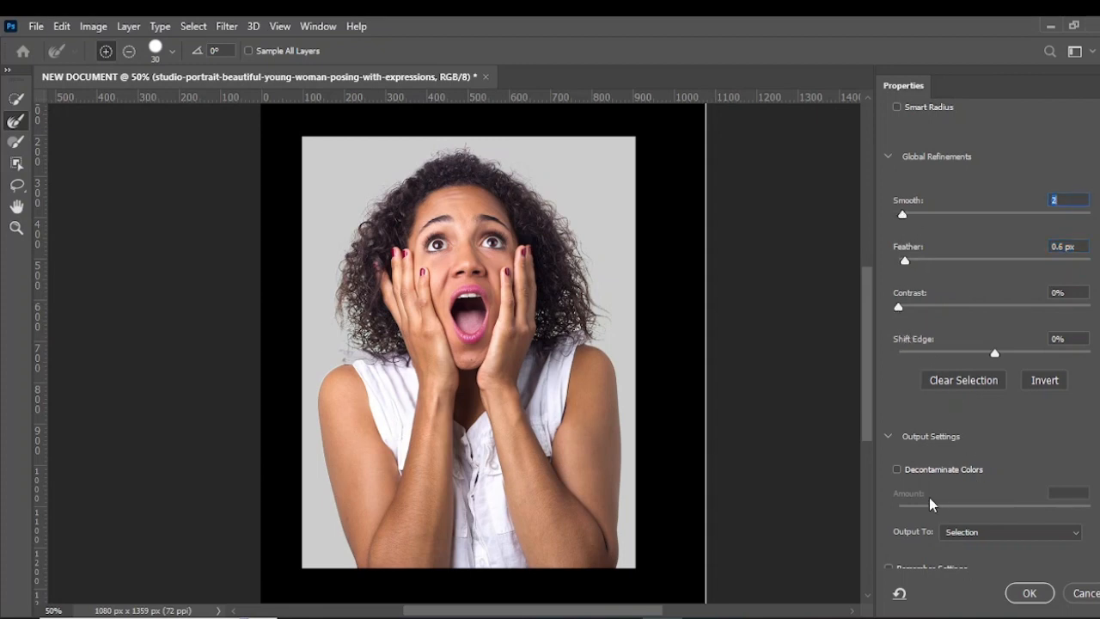
left_click(901, 469)
left_click(994, 533)
left_click(974, 566)
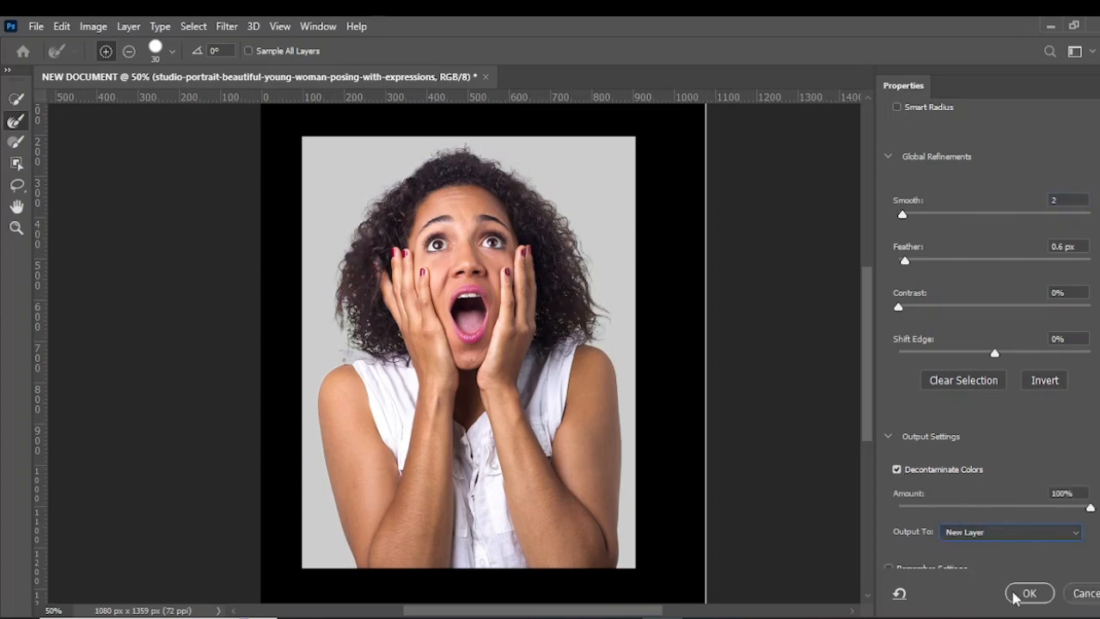
left_click(1028, 594)
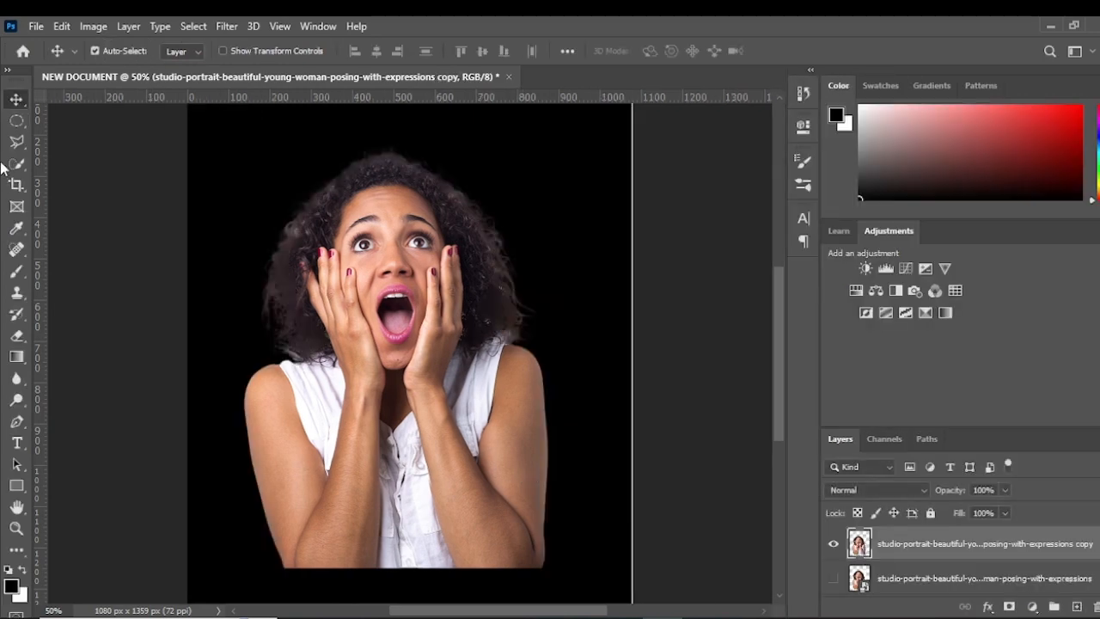
- Move the cut-out woman down so that her cropped arms extend past the lower edge of the black page
scroll(485, 343, "up", 2)
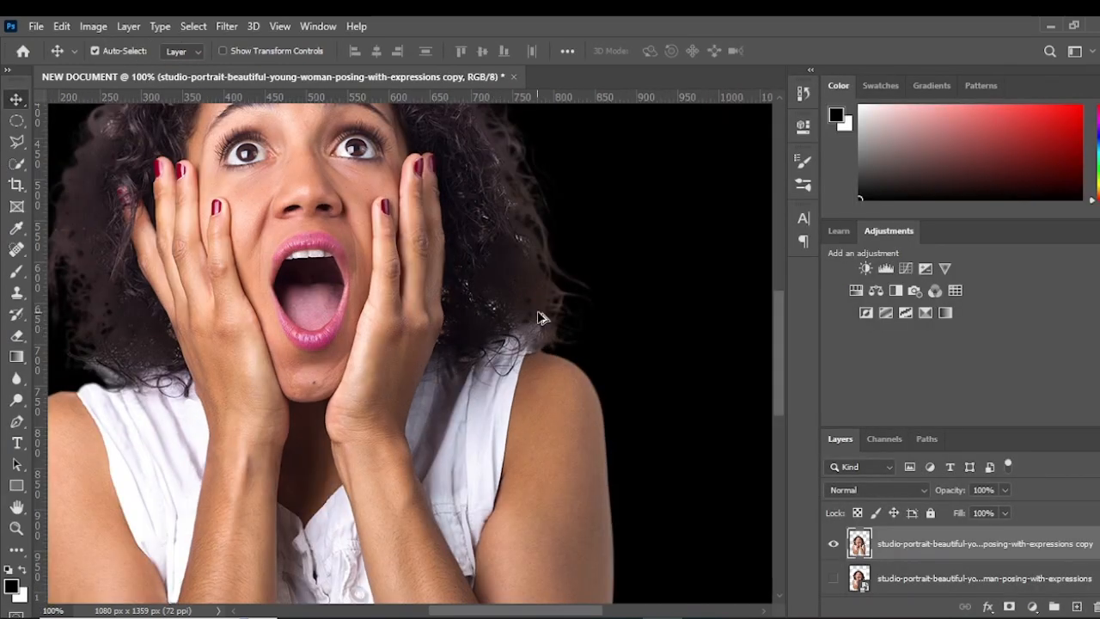
scroll(507, 331, "down", 1)
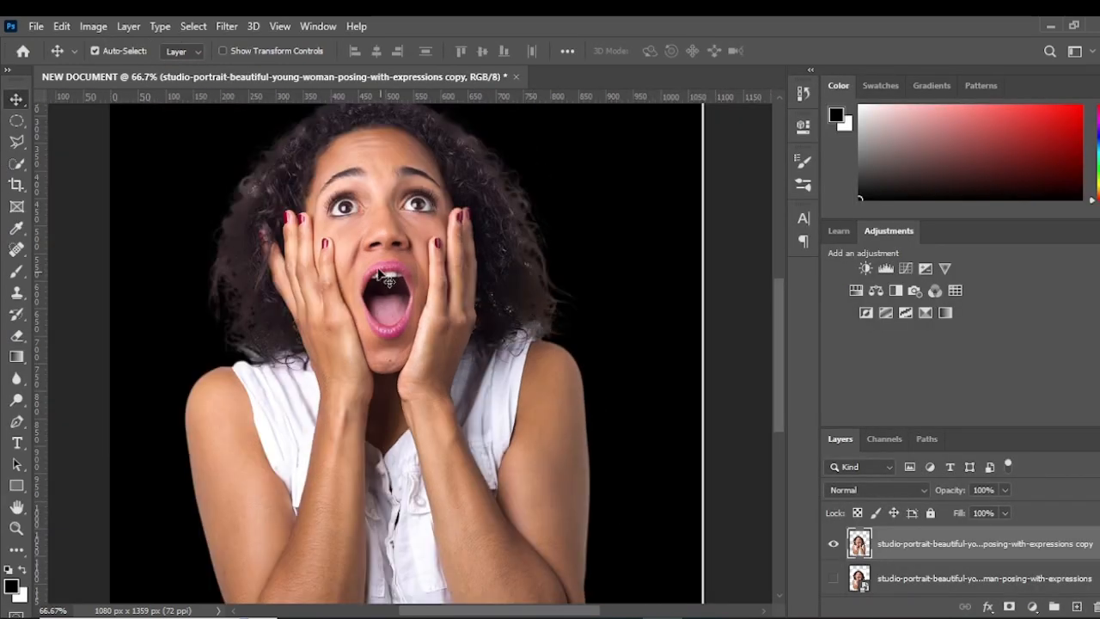
scroll(260, 228, "up", 1)
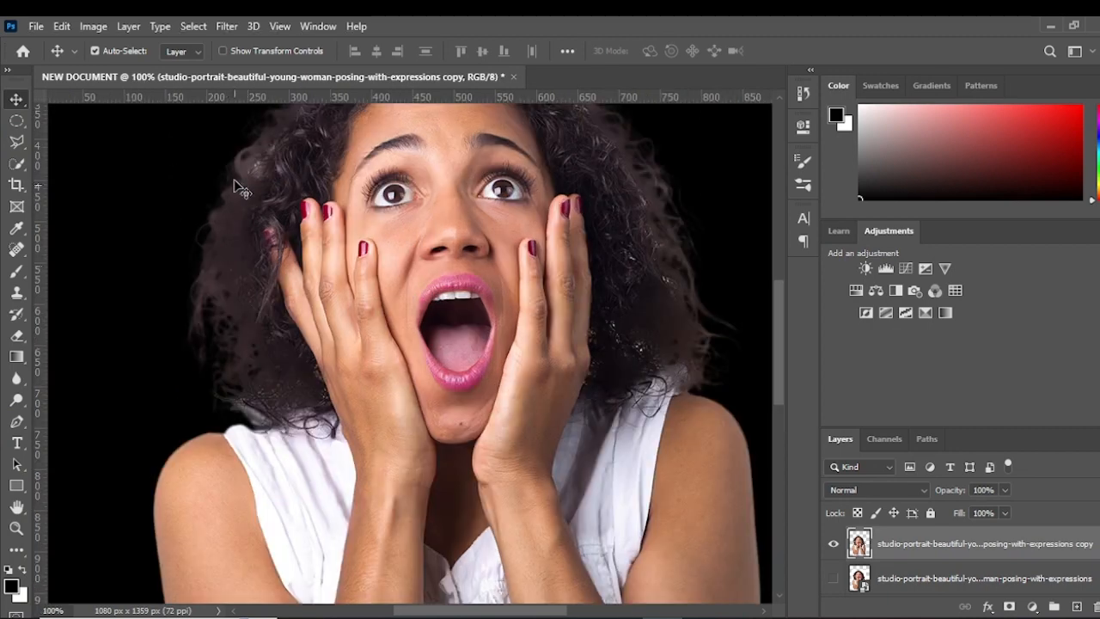
scroll(568, 351, "down", 2)
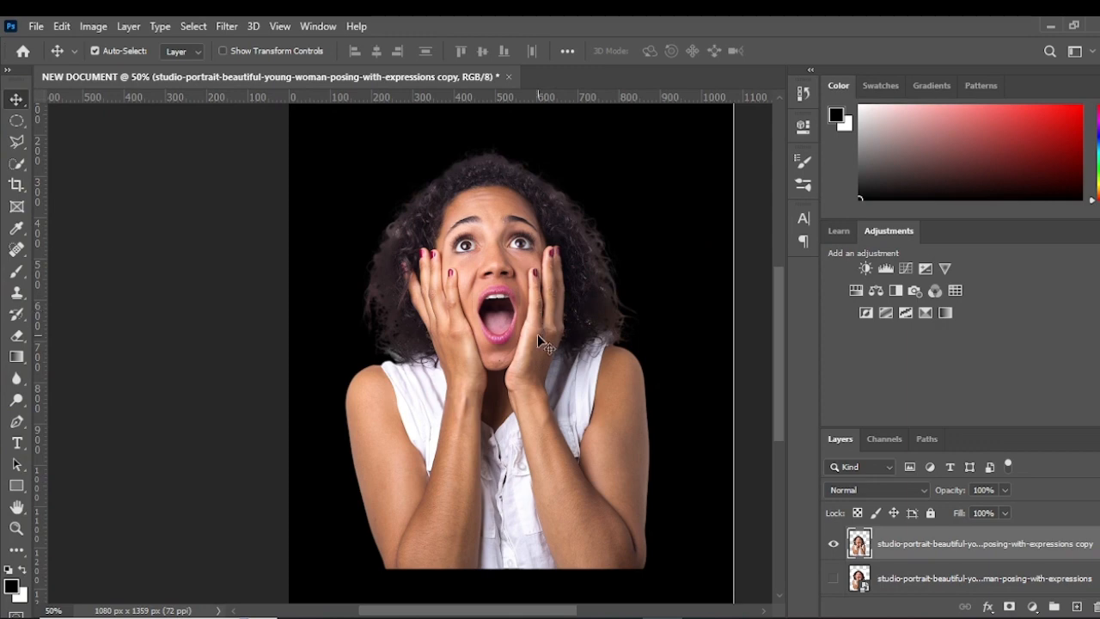
scroll(526, 348, "down", 2)
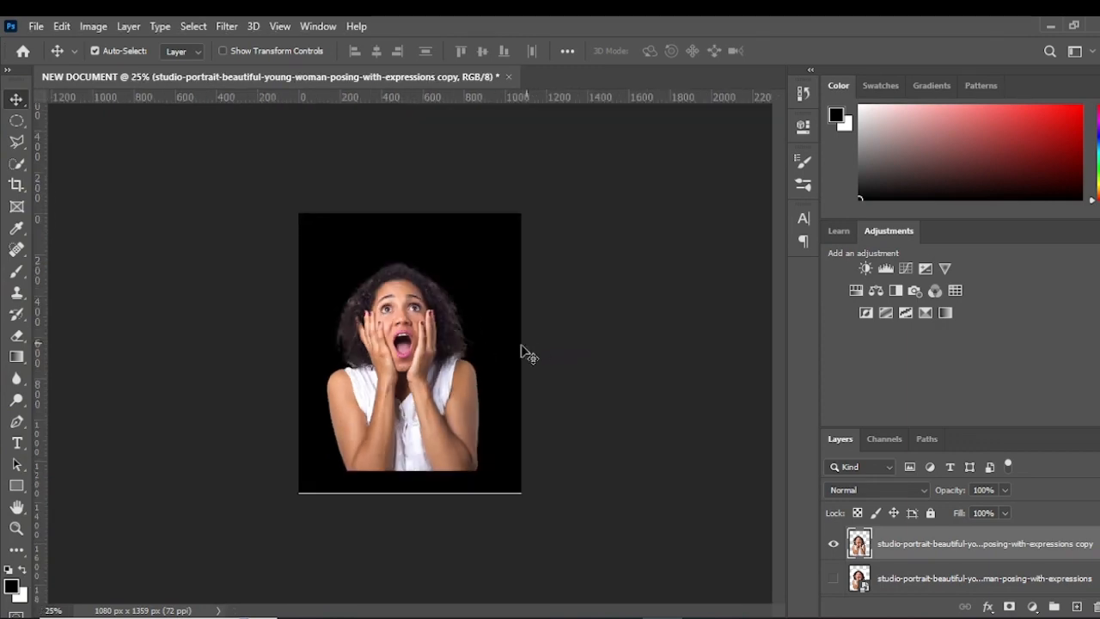
left_click_drag(432, 378, 446, 405)
- Raise the cut-out woman slightly so that her cropped arms line up with the page's lower edge
scroll(445, 406, "up", 3)
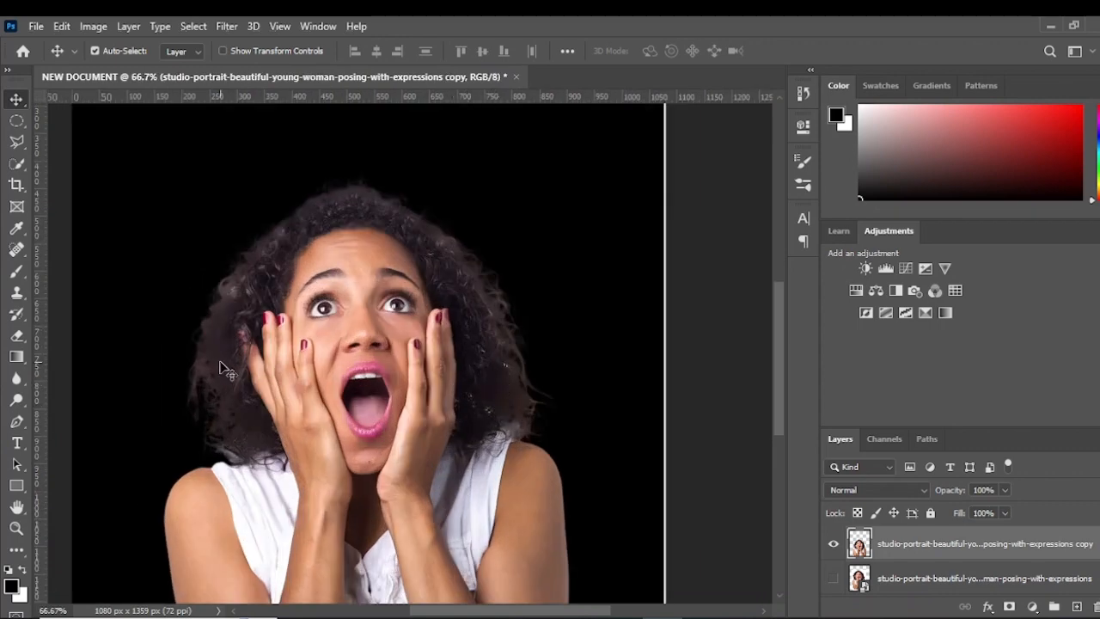
scroll(207, 359, "up", 1)
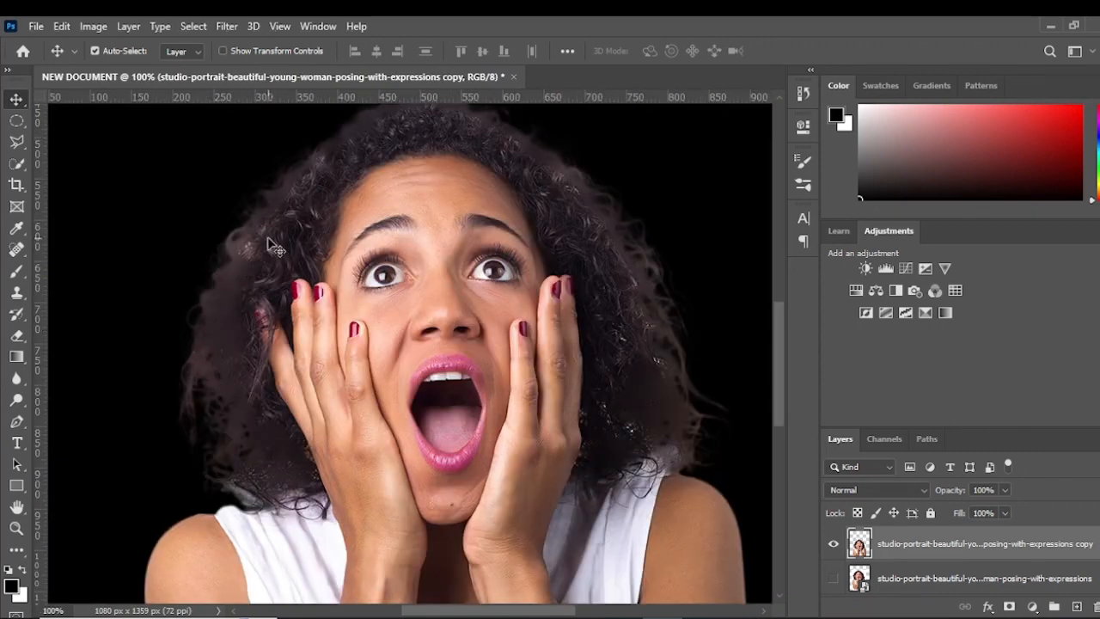
scroll(265, 246, "down", 2)
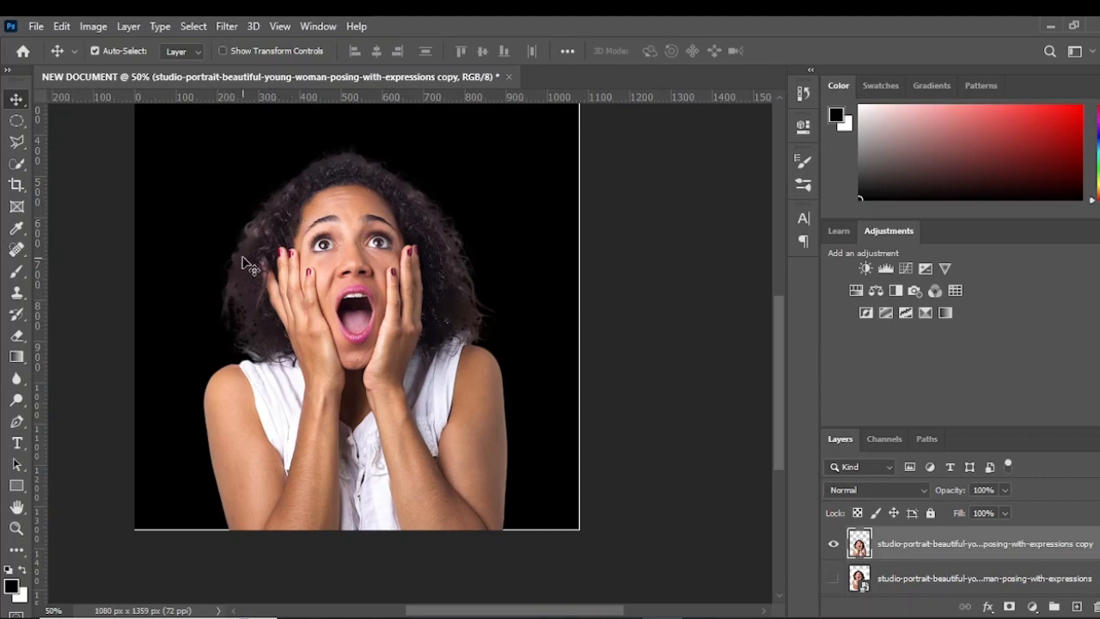
scroll(456, 344, "down", 2)
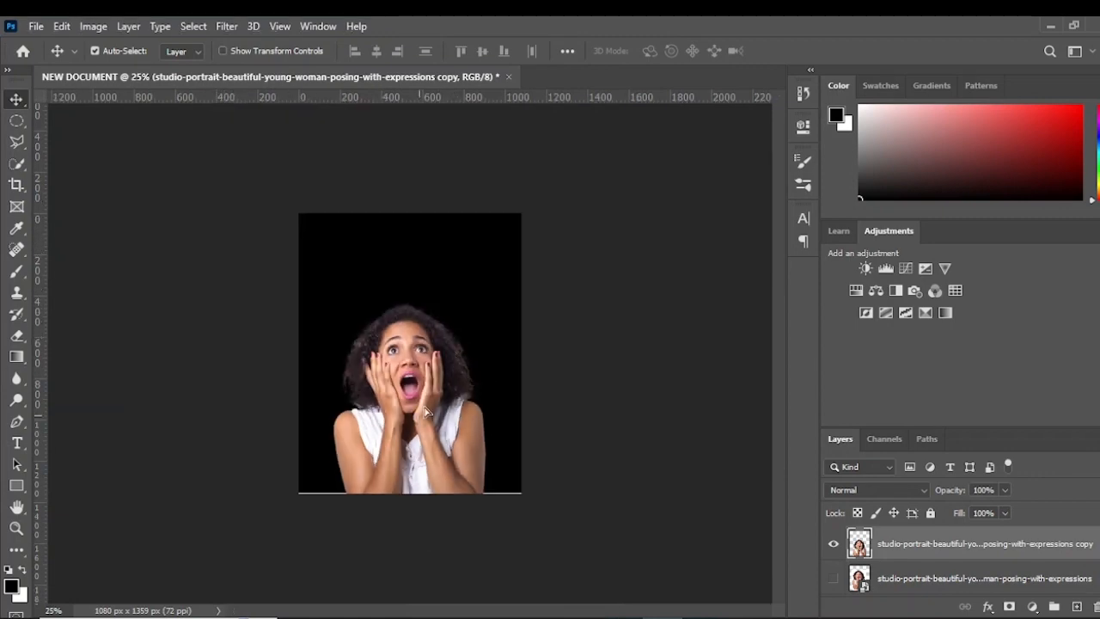
mouse_move(425, 413)
left_mouse_down()
mouse_move(434, 322)
mouse_move(427, 419)
left_mouse_up()
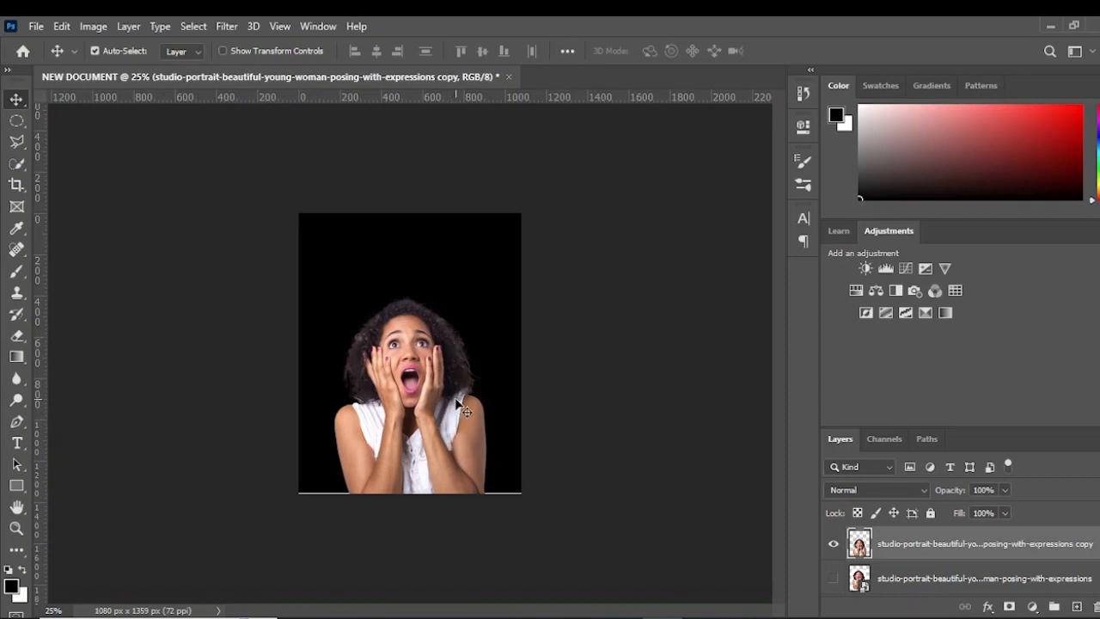
mouse_move(431, 399)
left_mouse_down()
mouse_move(432, 377)
mouse_move(432, 386)
left_mouse_up()
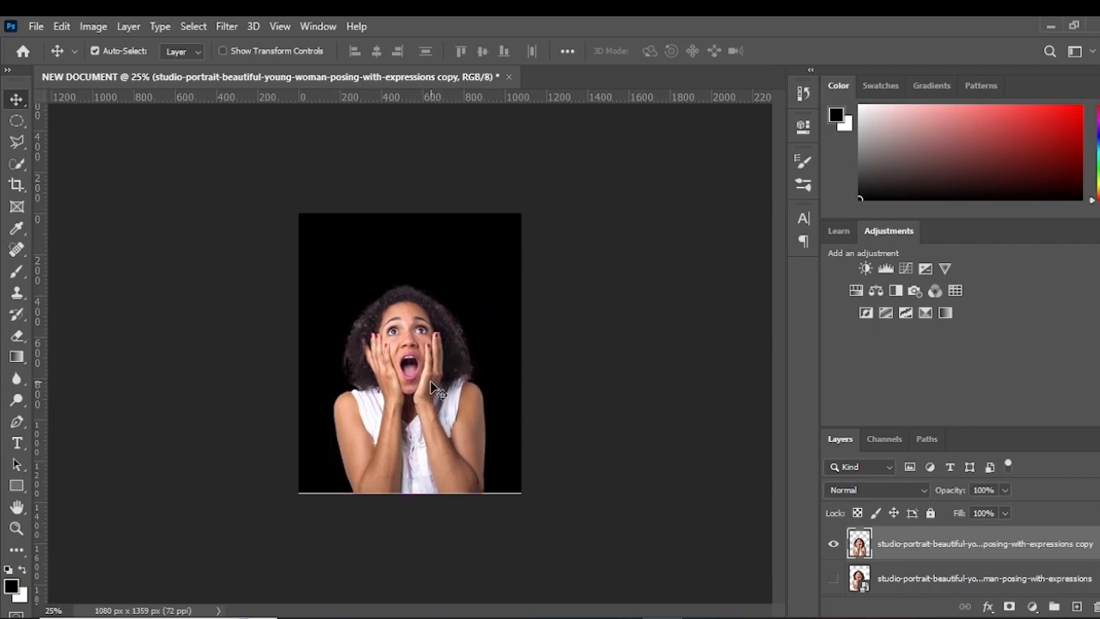